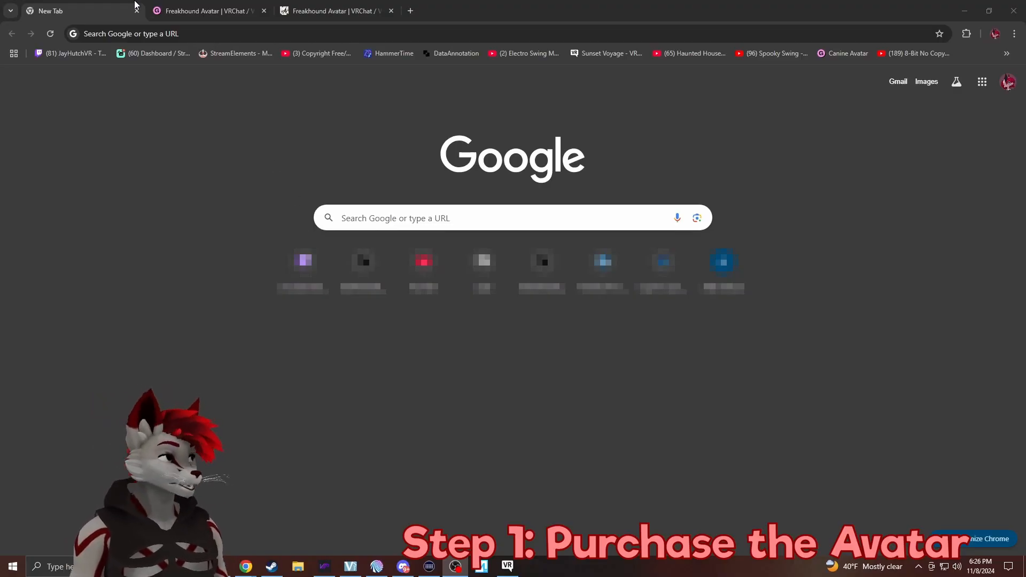
Review the Freakhound Avatar's Gumroad download page and its store page
left_click(179, 15)
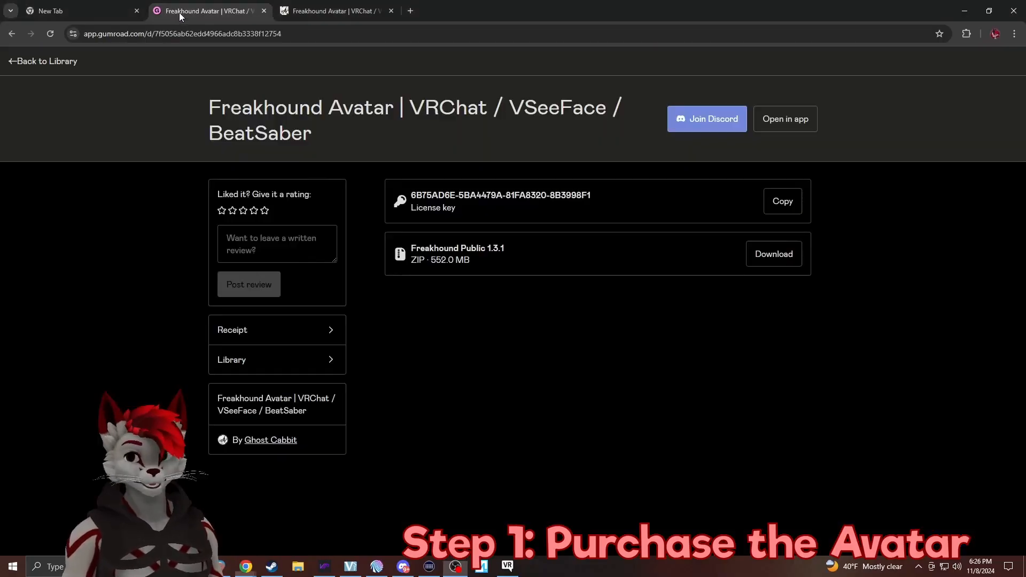
left_click(340, 8)
scroll(862, 312, "up", 6)
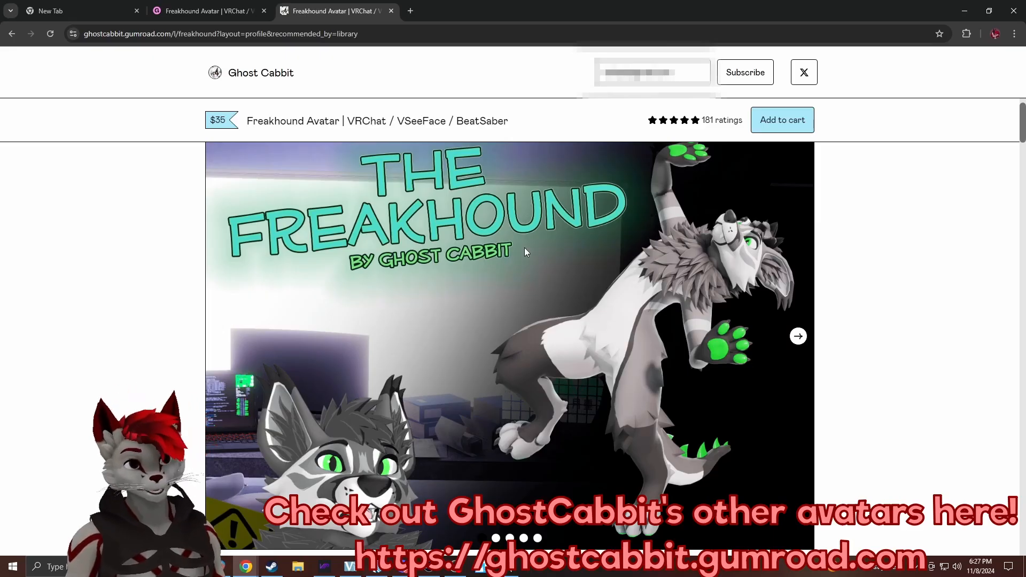
key("ctrl+shift+Tab")
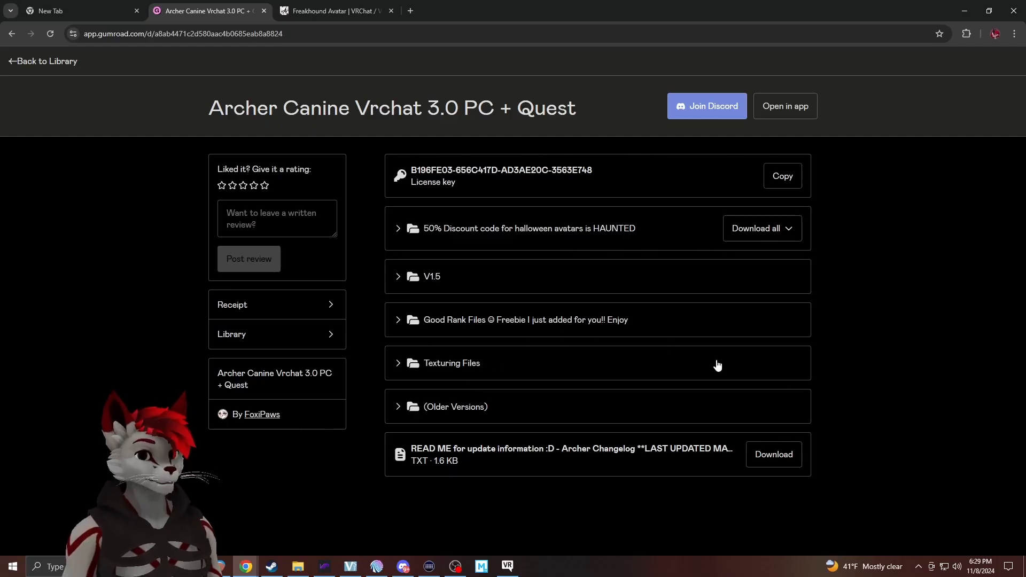
Examine the Archer Canine avatar's V1.5 packages, the other download folders and the PC upload instructions on its store page
left_click(392, 280)
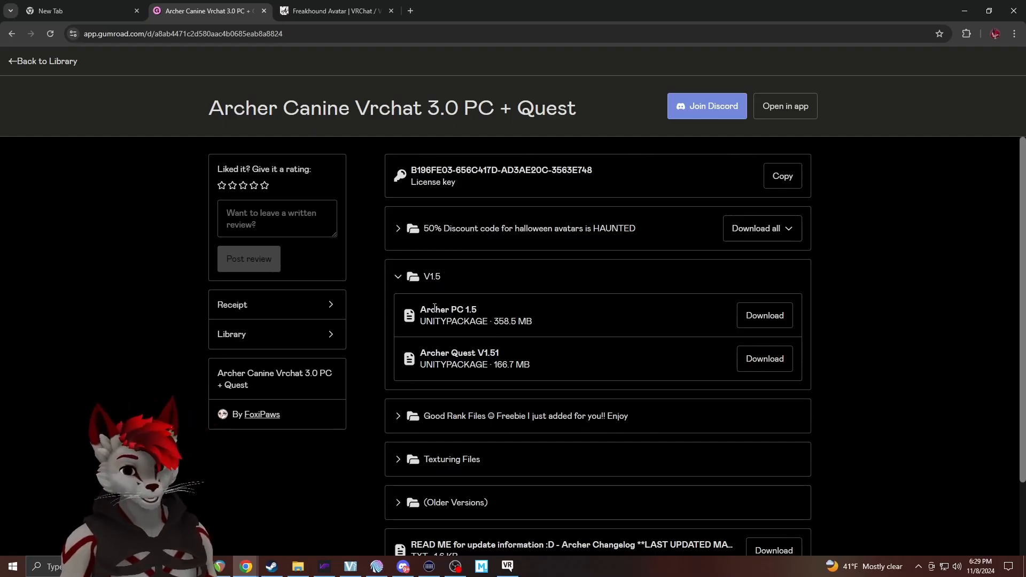
left_click_drag(421, 316, 493, 322)
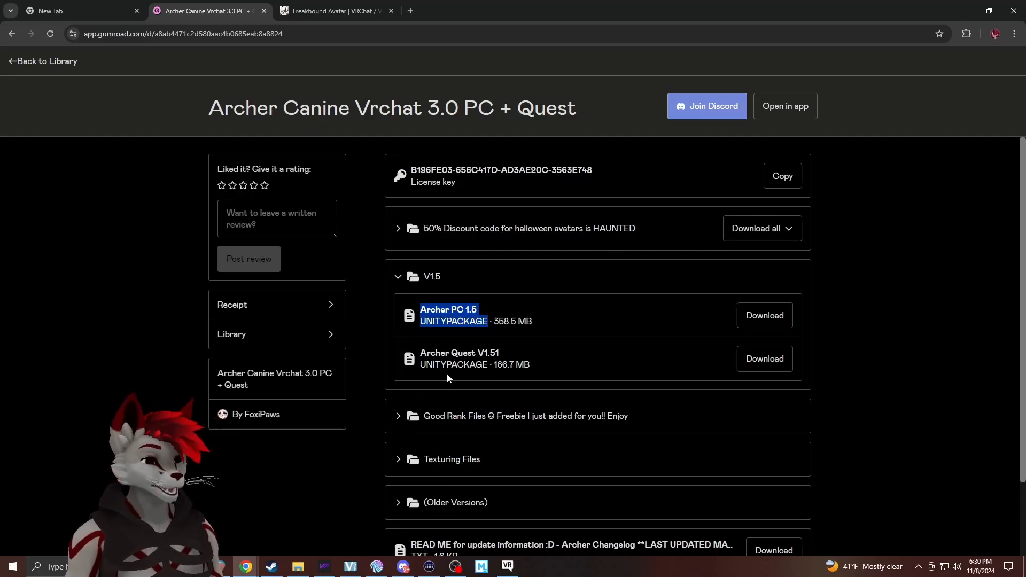
scroll(463, 419, "down", 1)
left_click(411, 459)
scroll(435, 431, "down", 3)
scroll(500, 275, "down", 2)
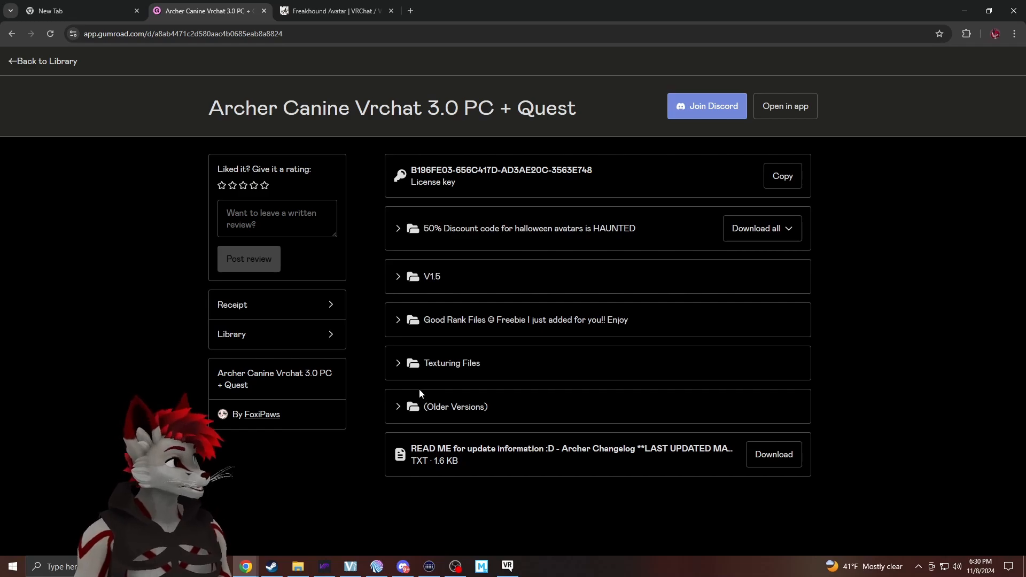
left_click(409, 364)
scroll(423, 360, "down", 2)
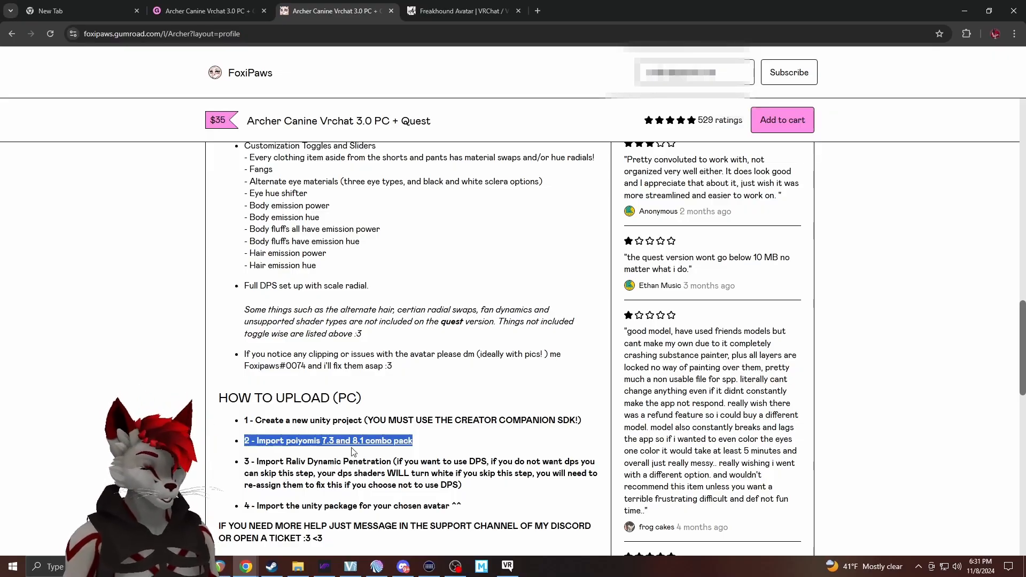
left_click(285, 442)
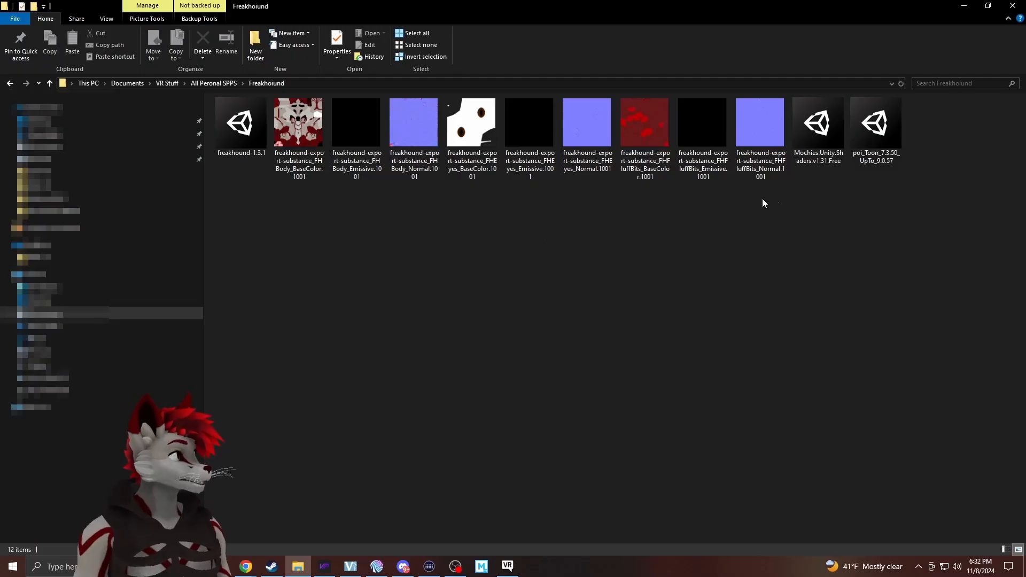
Review the Mochie and Poiyomi shader packages and exported textures in the Freakhoiund folder, plus the retextured images in the Discord chat
left_click_drag(816, 215, 905, 105)
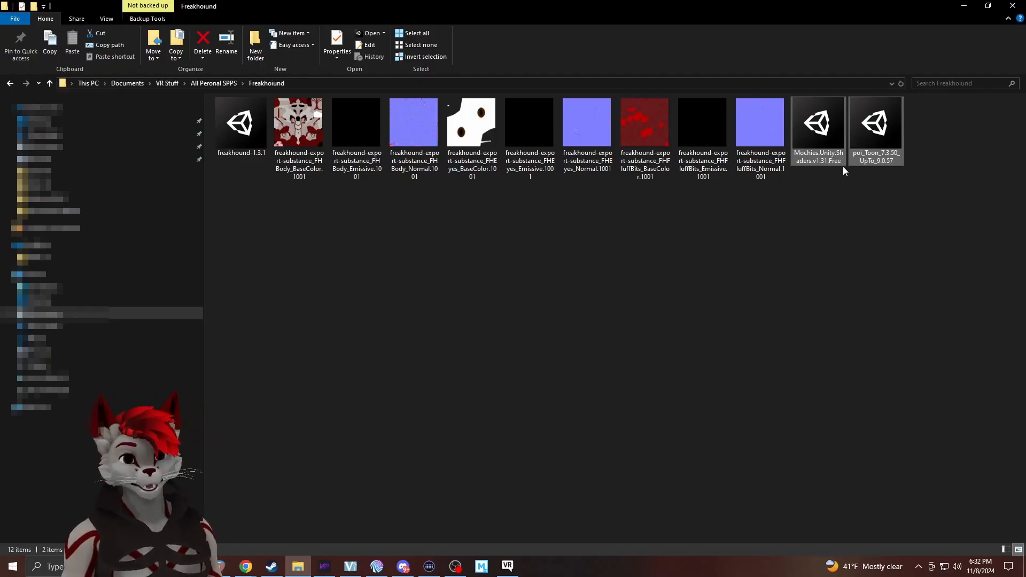
left_click(743, 273)
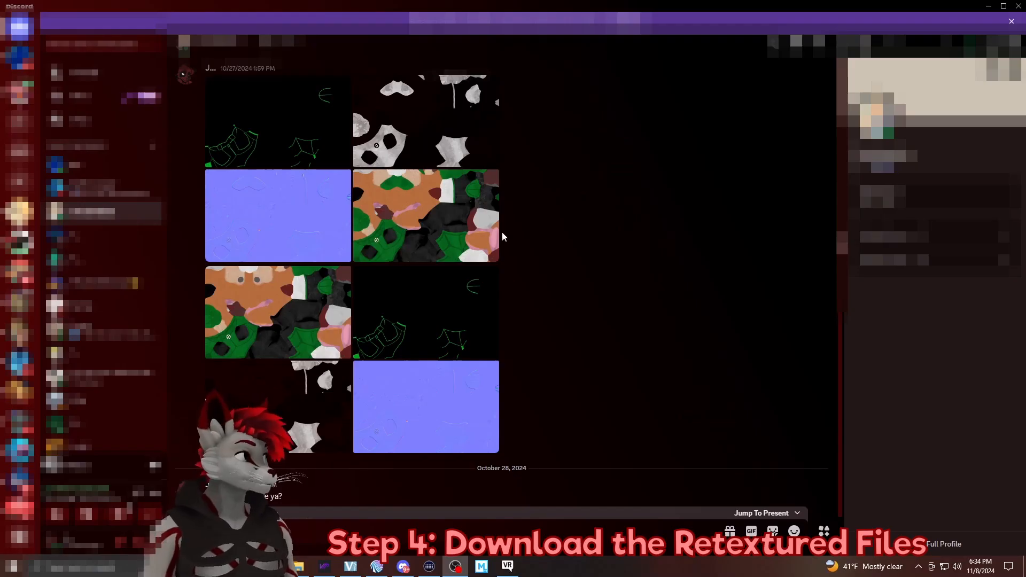
left_click_drag(205, 74, 595, 379)
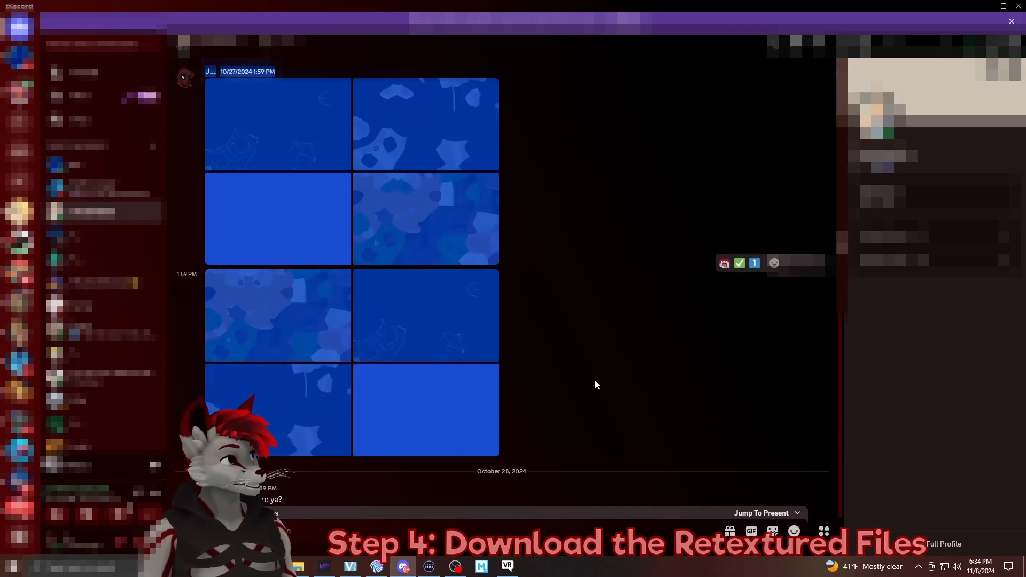
left_click(604, 352)
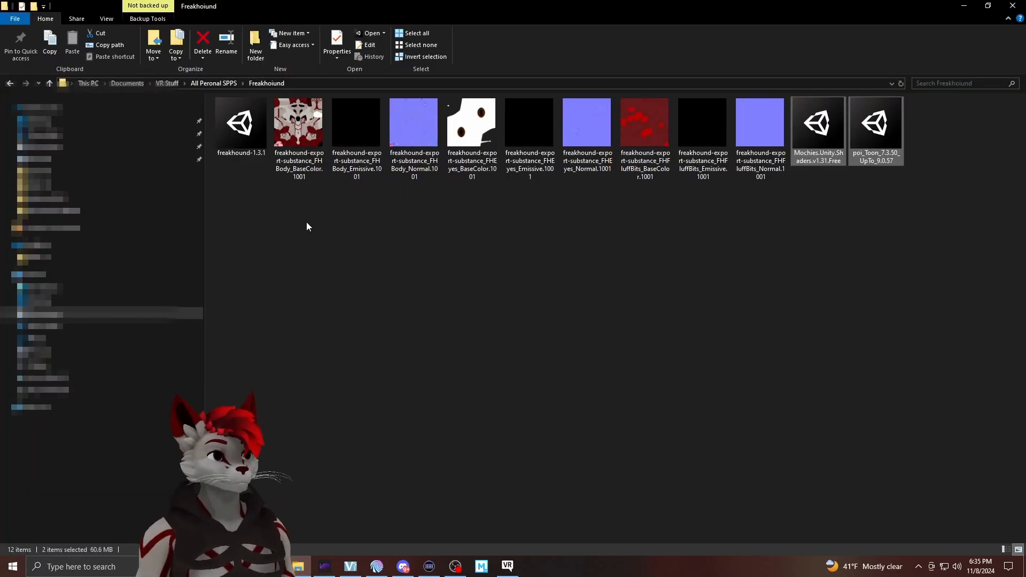
left_click_drag(306, 223, 742, 239)
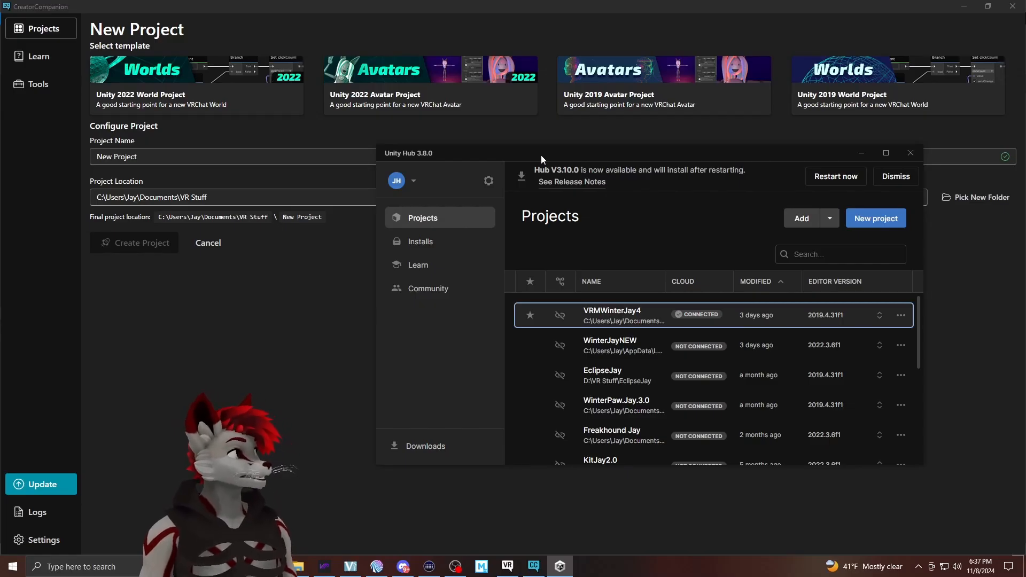
left_click_drag(440, 155, 433, 208)
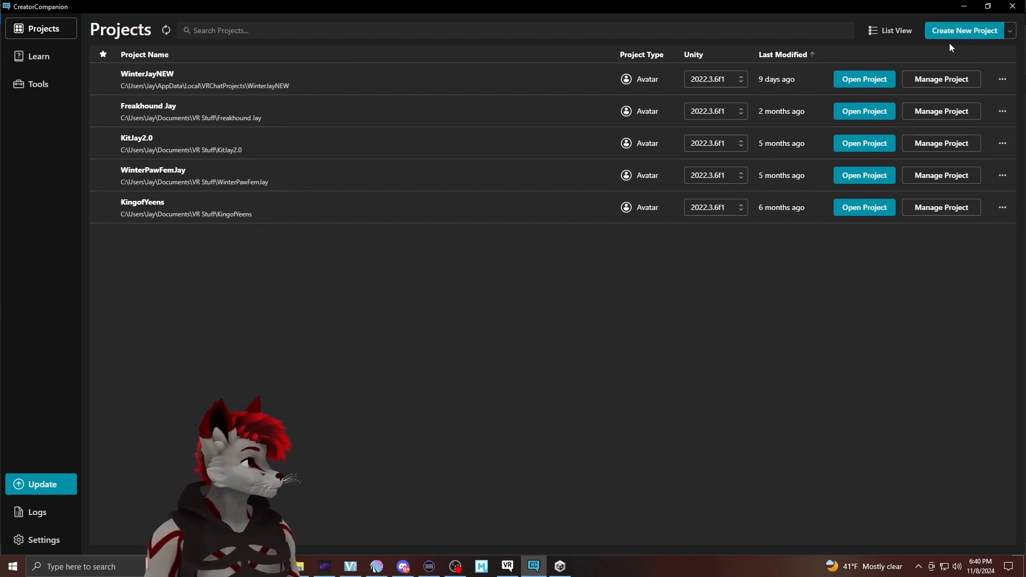
Create a new Creator Companion project named FreakhoundJay from the Unity 2022 Avatar Project template
left_click(961, 32)
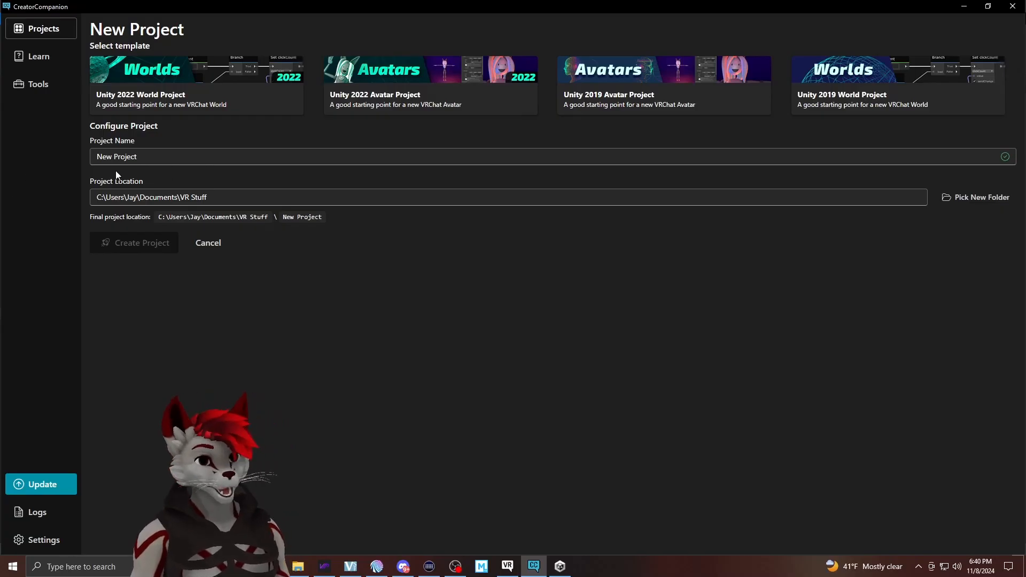
left_click(342, 104)
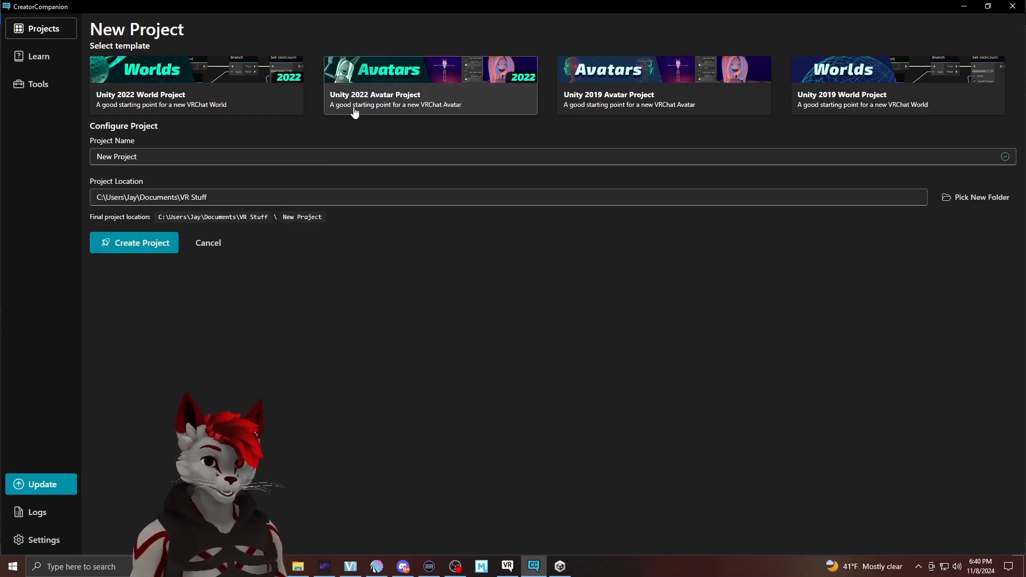
left_click(193, 162)
key("ctrl+a")
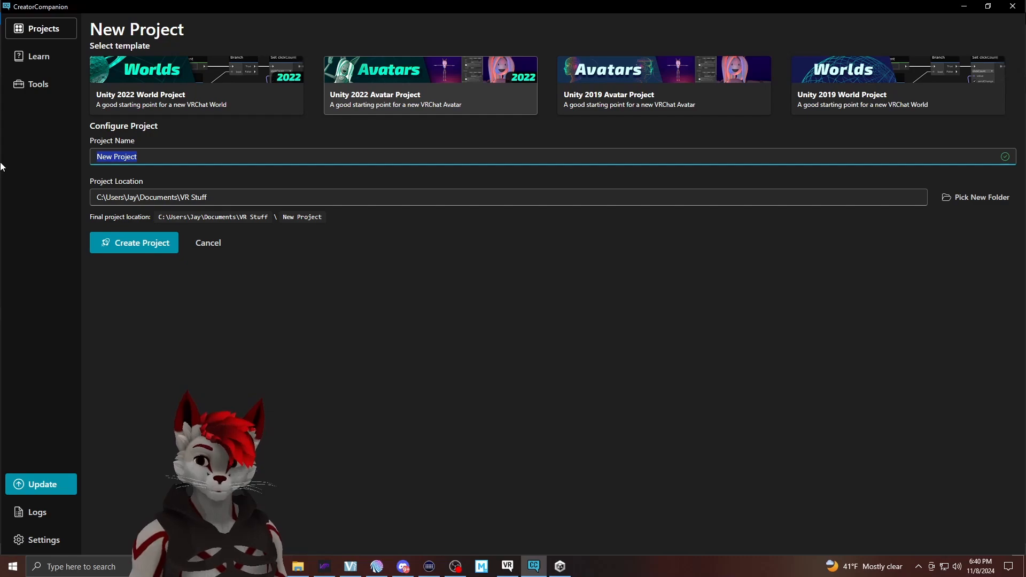
key("BackSpace")
type("Freak")
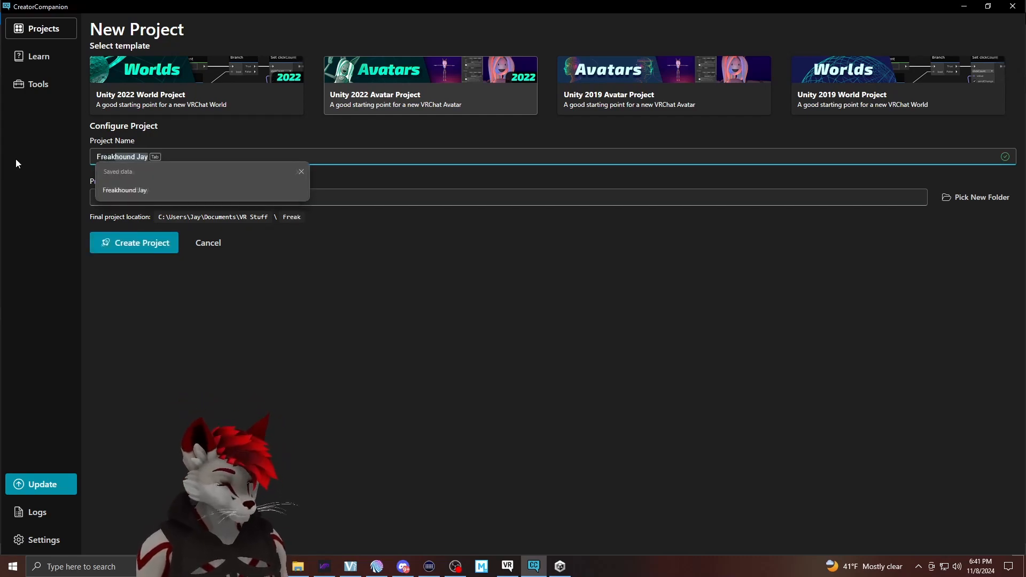
type("khound")
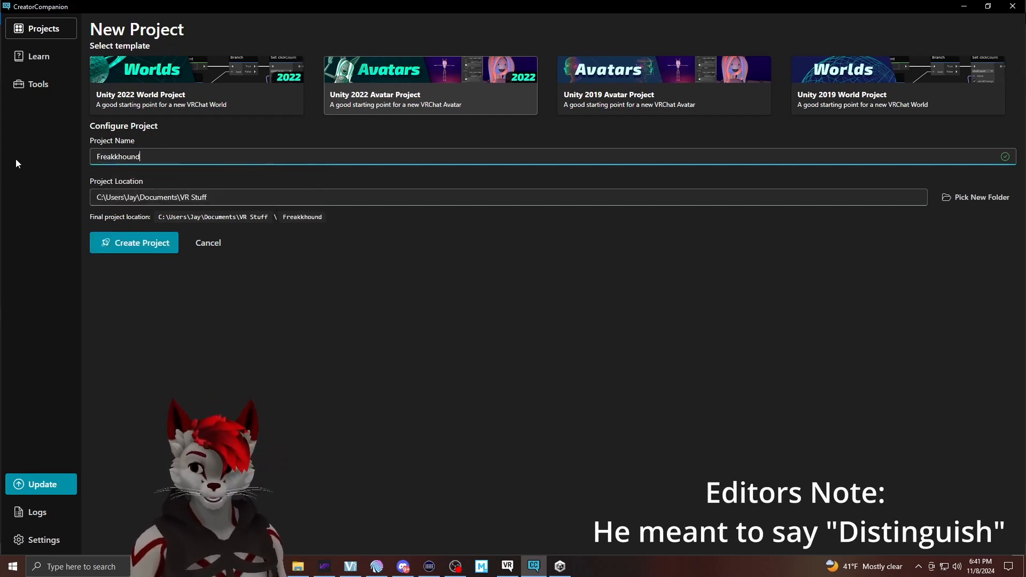
type("Jay")
key("BackSpace")
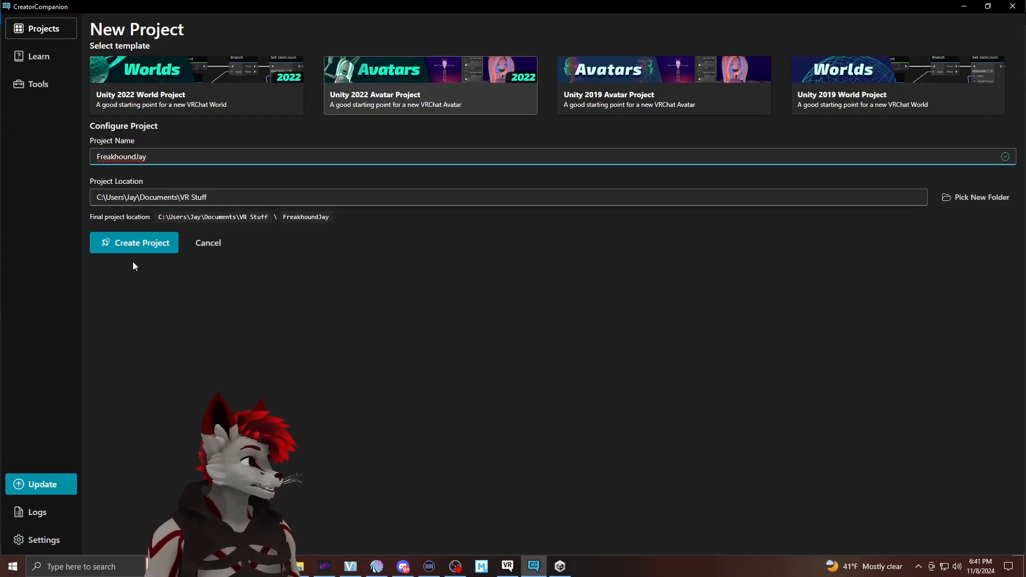
left_click(126, 245)
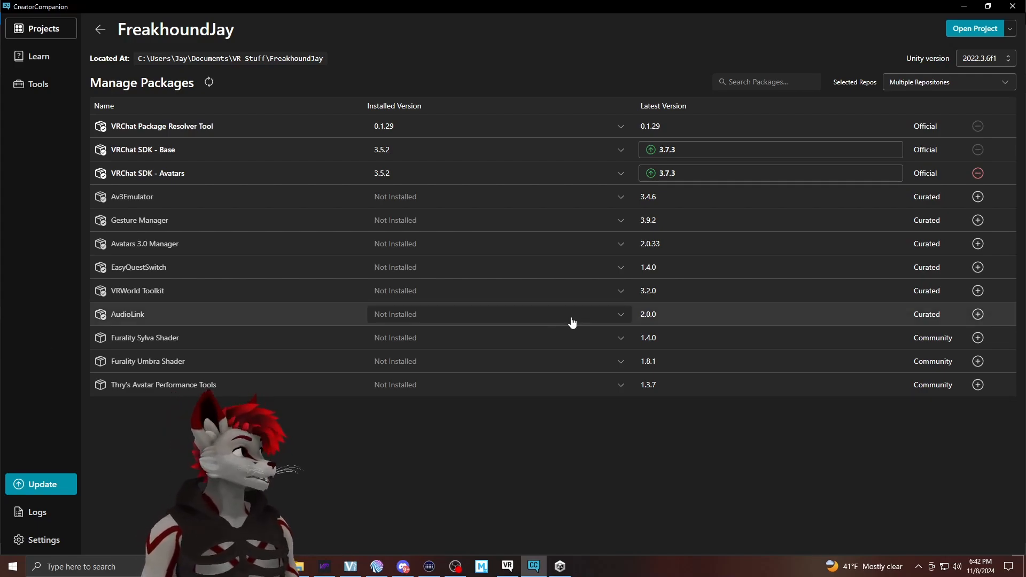
Add Gesture Manager, Avatars 3.0 Manager and Thry's Avatar Performance Tools to the FreakhoundJay project and open it in Unity
mouse_move(118, 253)
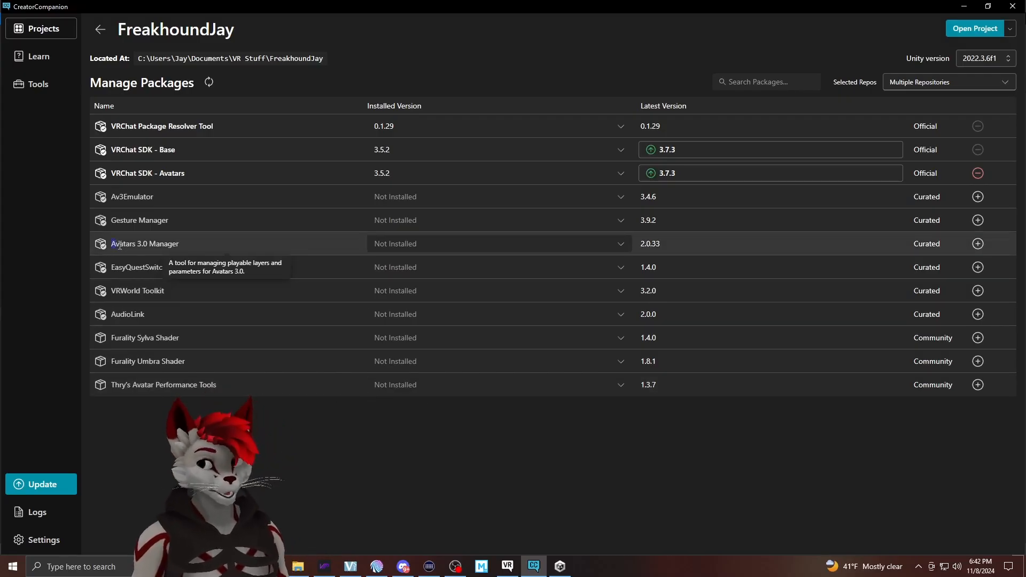
left_click_drag(175, 250, 179, 249)
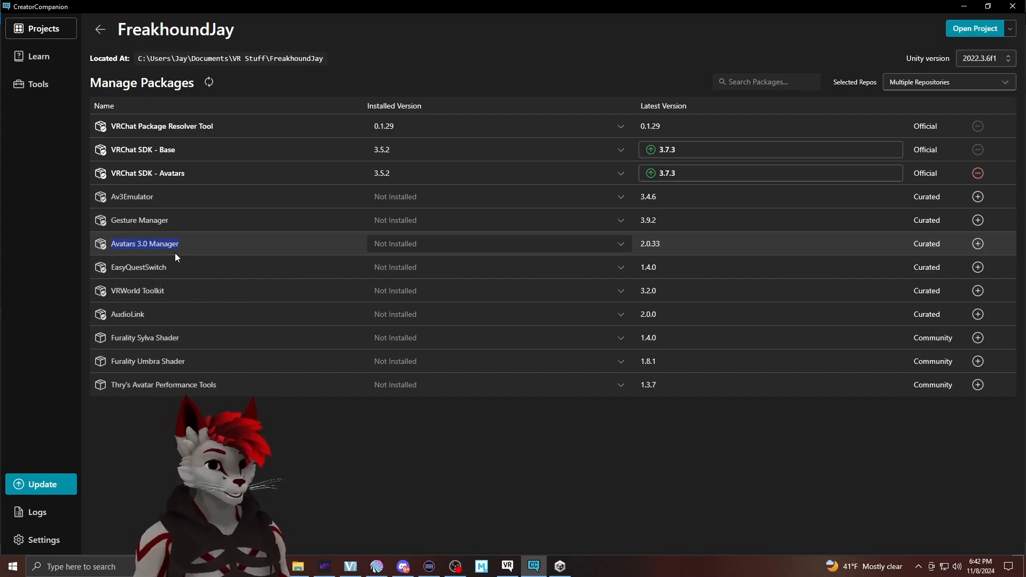
left_click_drag(170, 221, 127, 224)
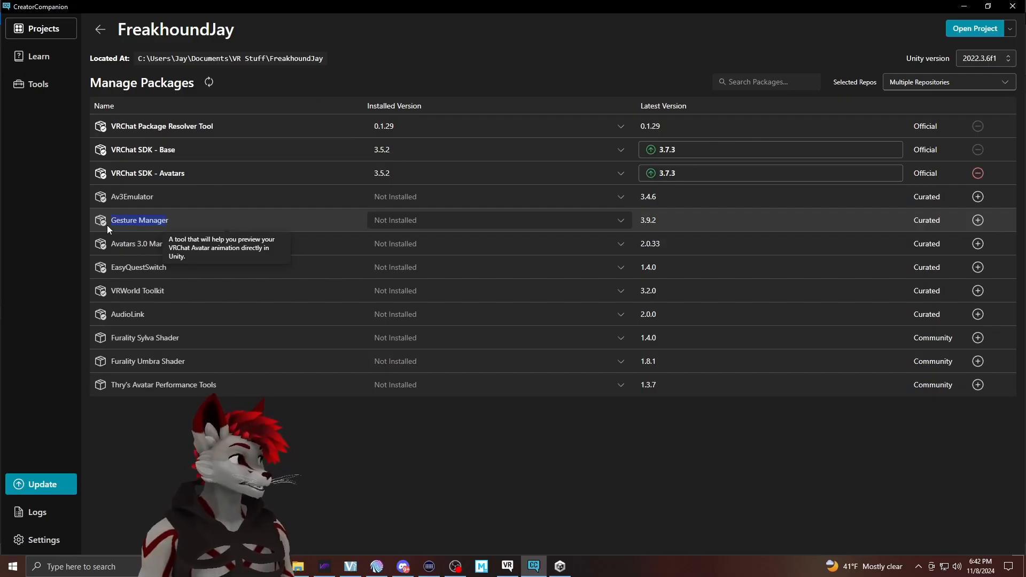
left_click(979, 221)
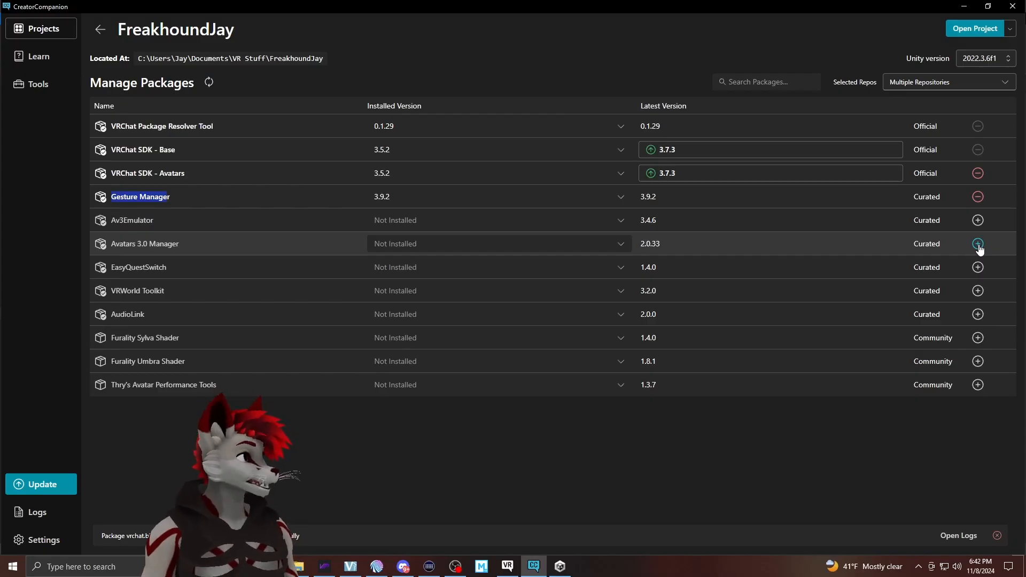
left_click(979, 244)
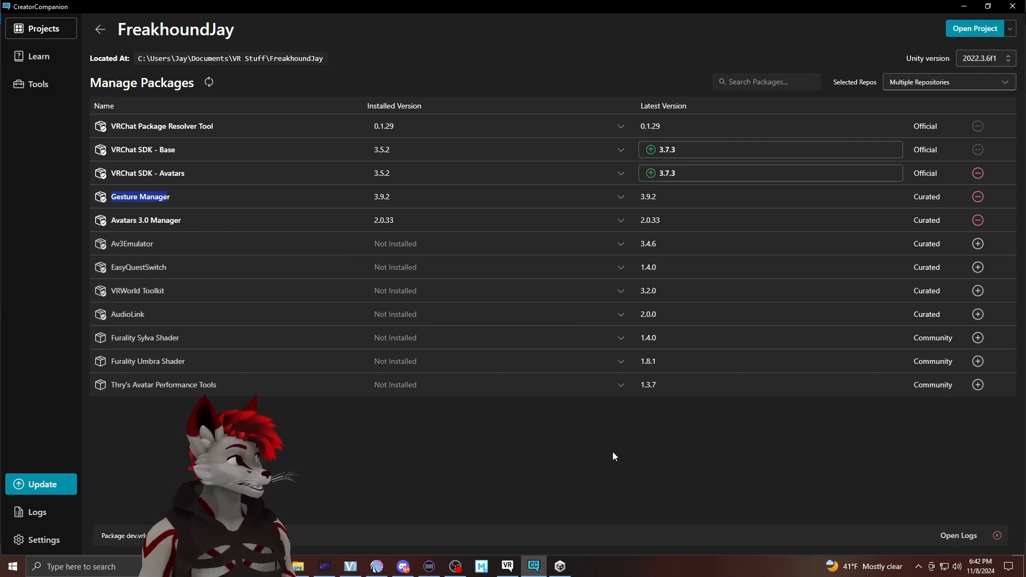
left_click(979, 385)
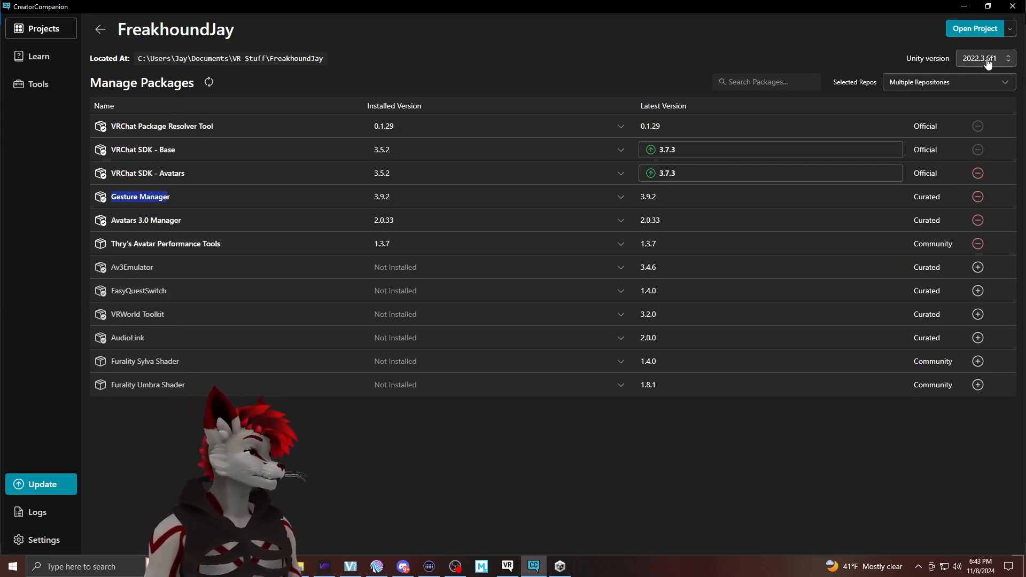
left_click(985, 33)
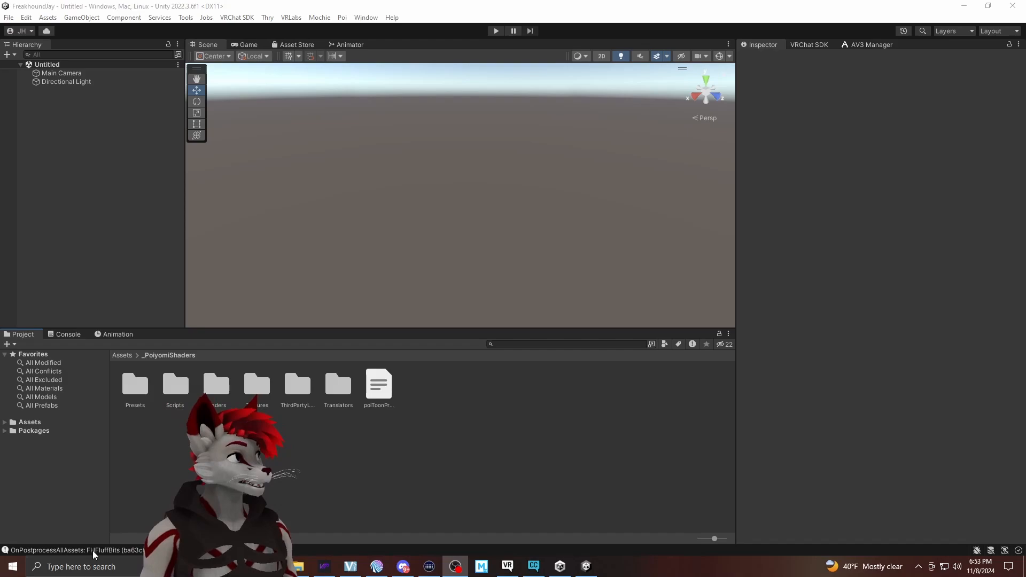
Examine the project's Assets folders and the VRChat SDK's Builder and Authentication sections
left_click(5, 423)
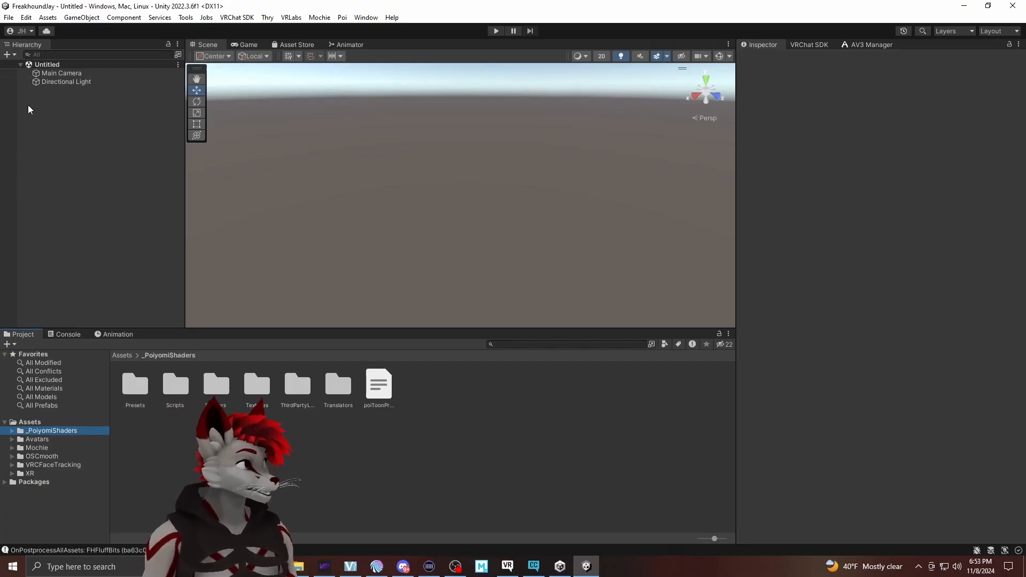
left_click(5, 423)
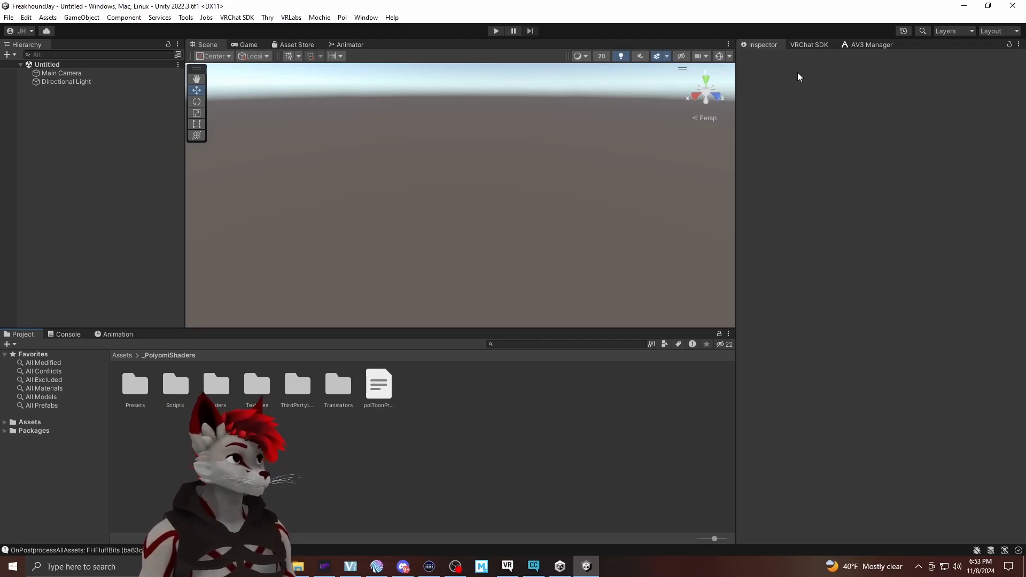
left_click(809, 46)
left_click(844, 107)
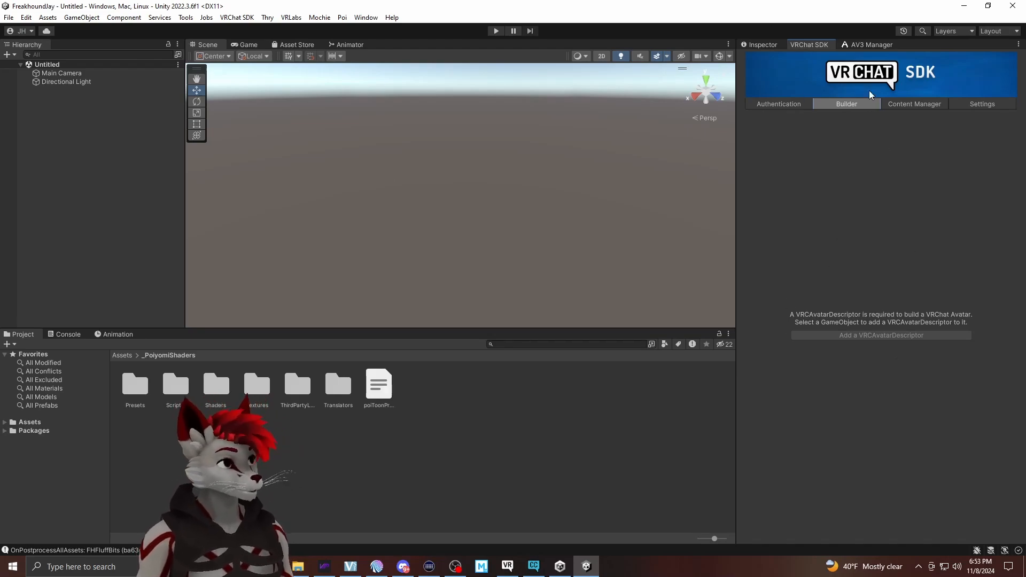
left_click(793, 103)
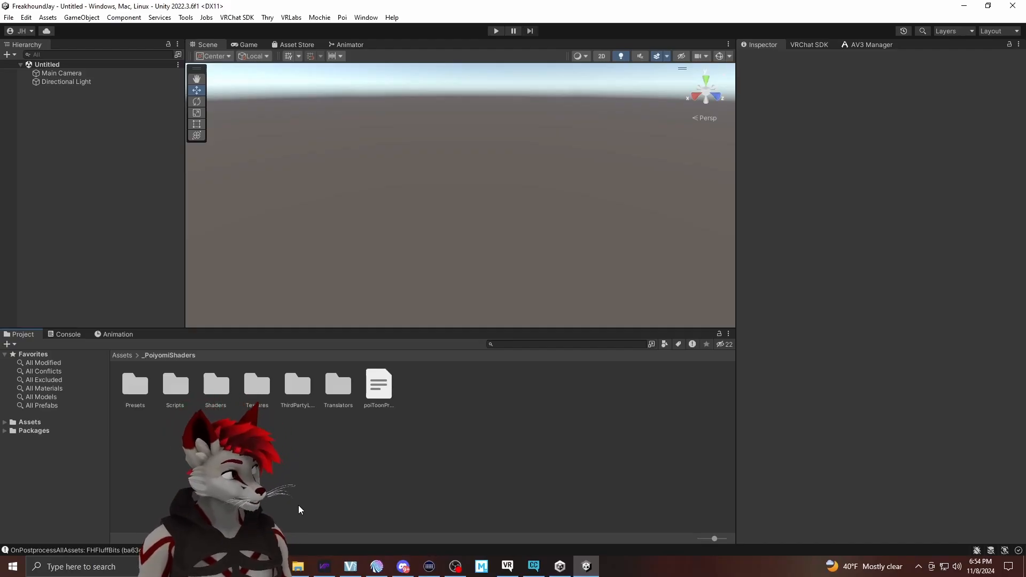
Inspect the contents of the imported Mochie and _PoiyomiShaders folders in the project's Assets
left_click(297, 566)
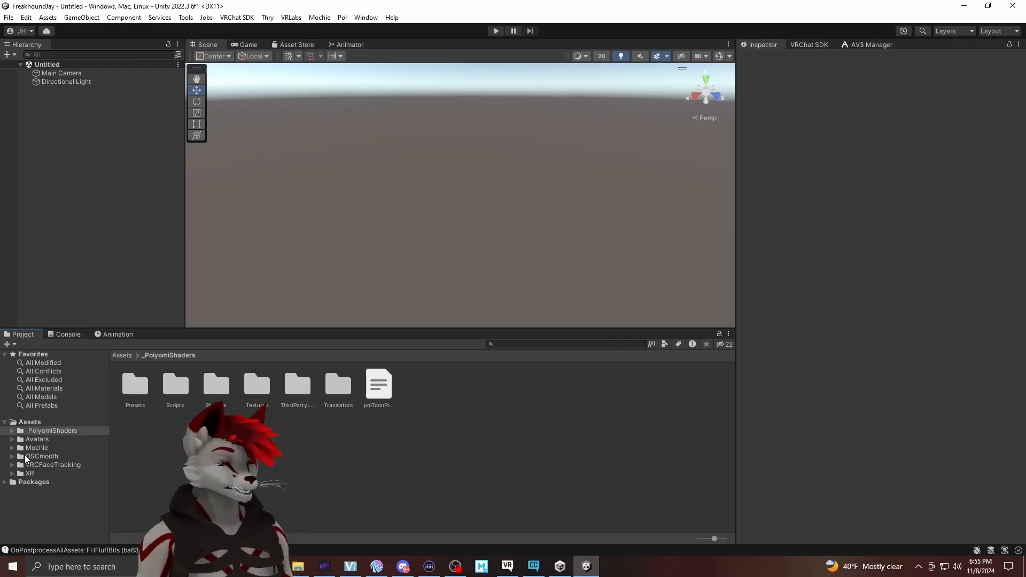
left_click(12, 448)
left_click(12, 449)
left_click(13, 431)
left_click(12, 431)
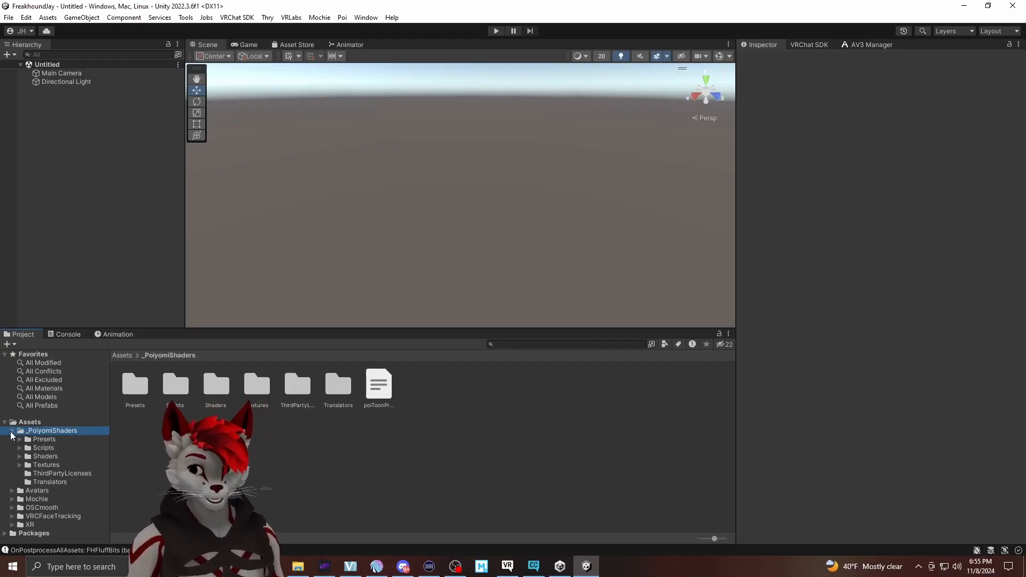
left_click(11, 432)
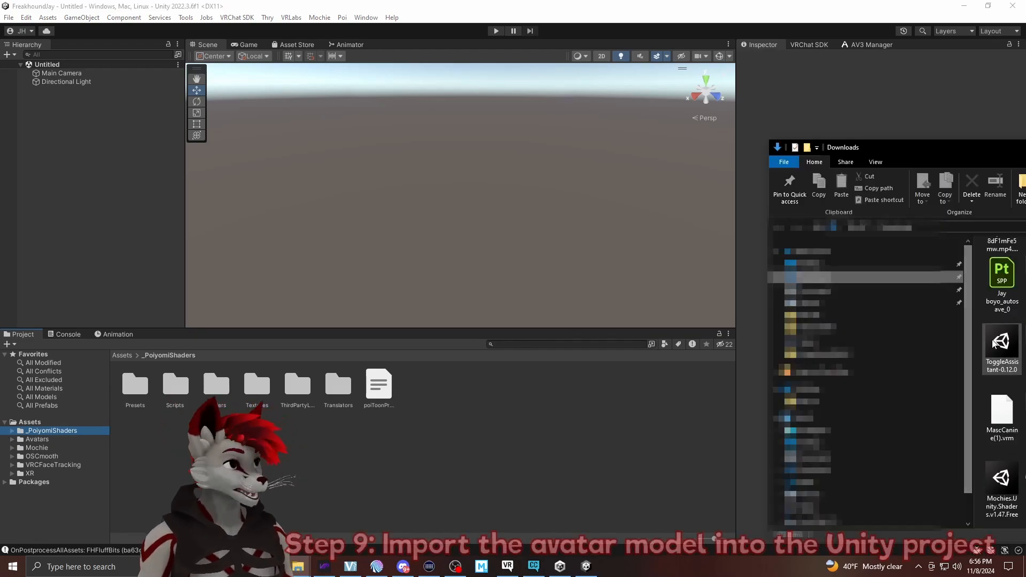
Import the full ToggleAssistant-0.12.0 package from Downloads into the project
left_click_drag(993, 343, 321, 471)
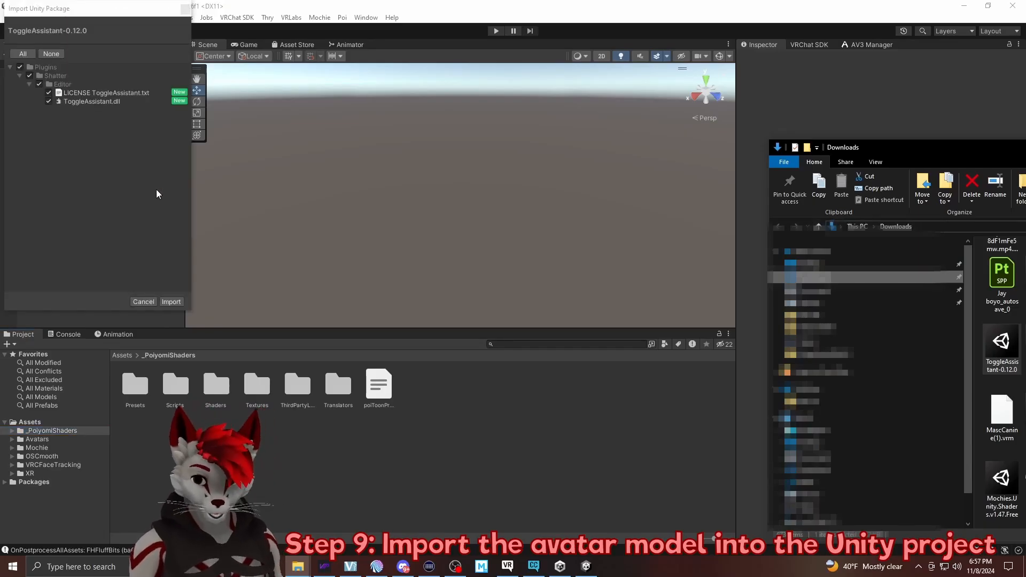
left_click(171, 302)
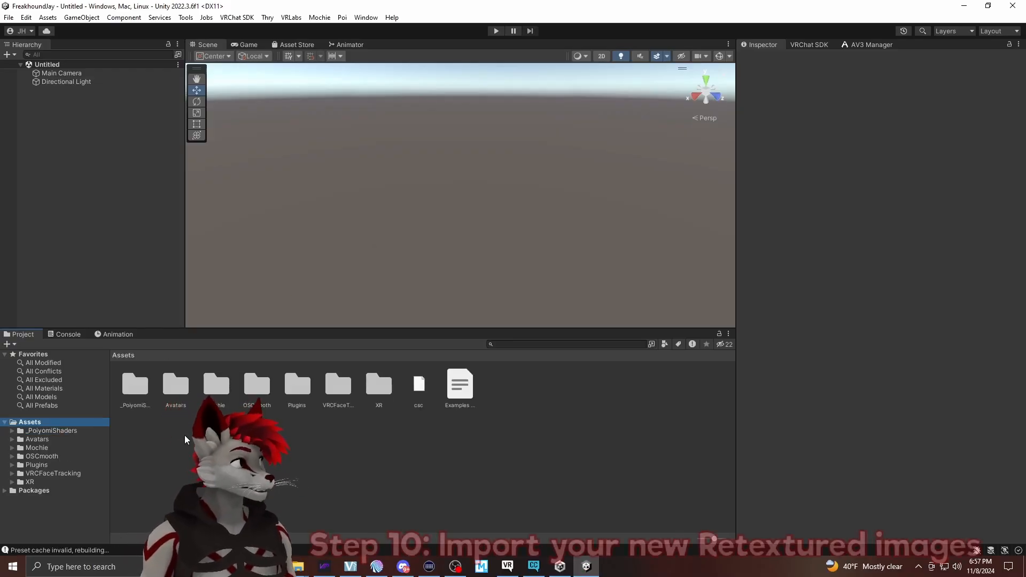
Create a new folder named Textures directly under the project's Assets
left_click(45, 439)
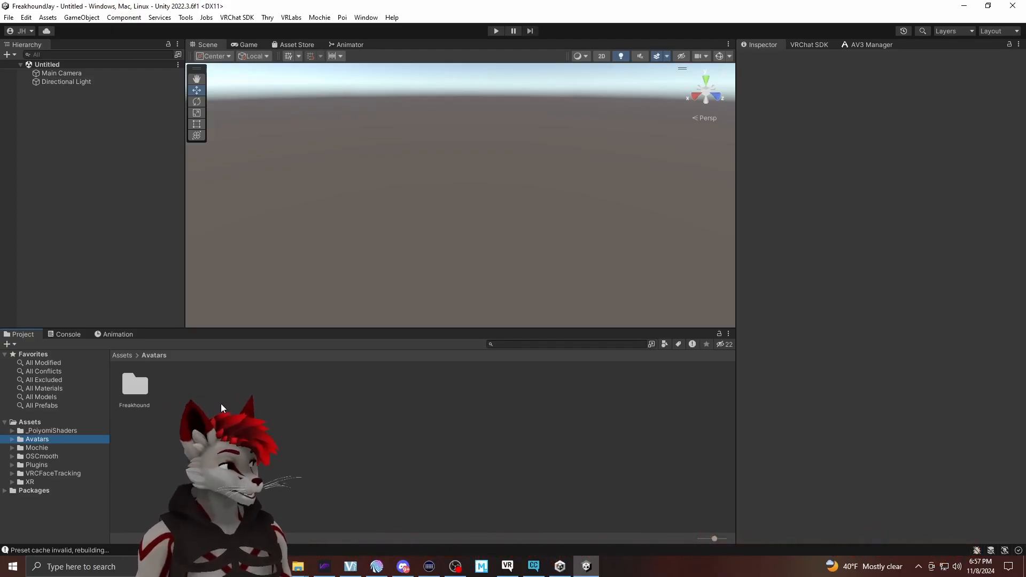
left_click(43, 423)
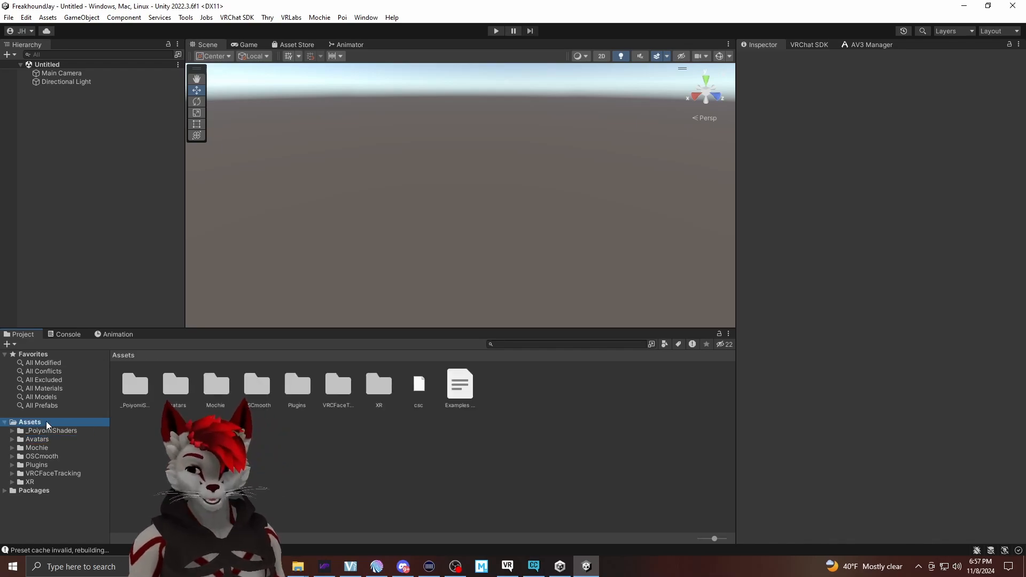
right_click(315, 449)
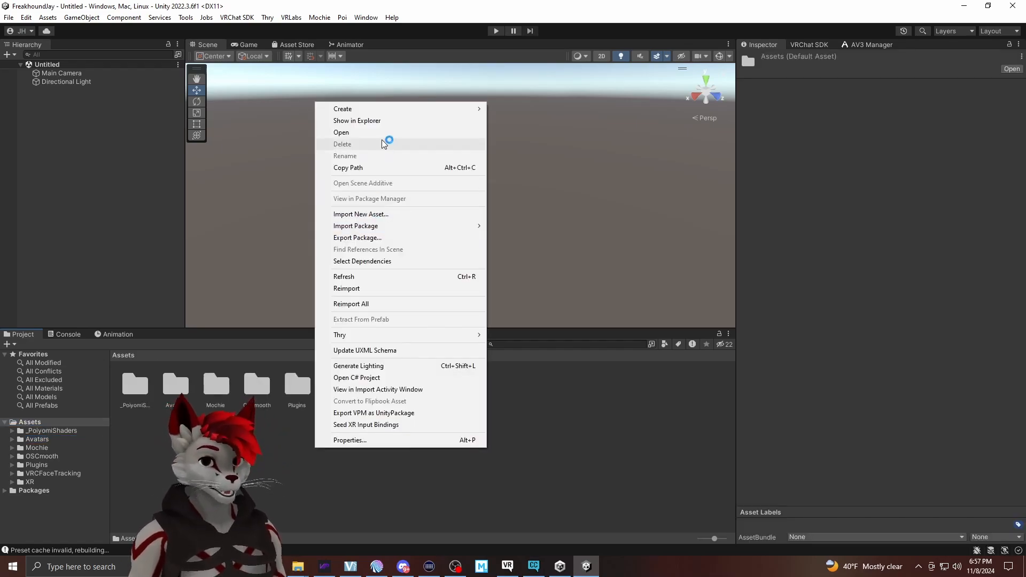
mouse_move(403, 111)
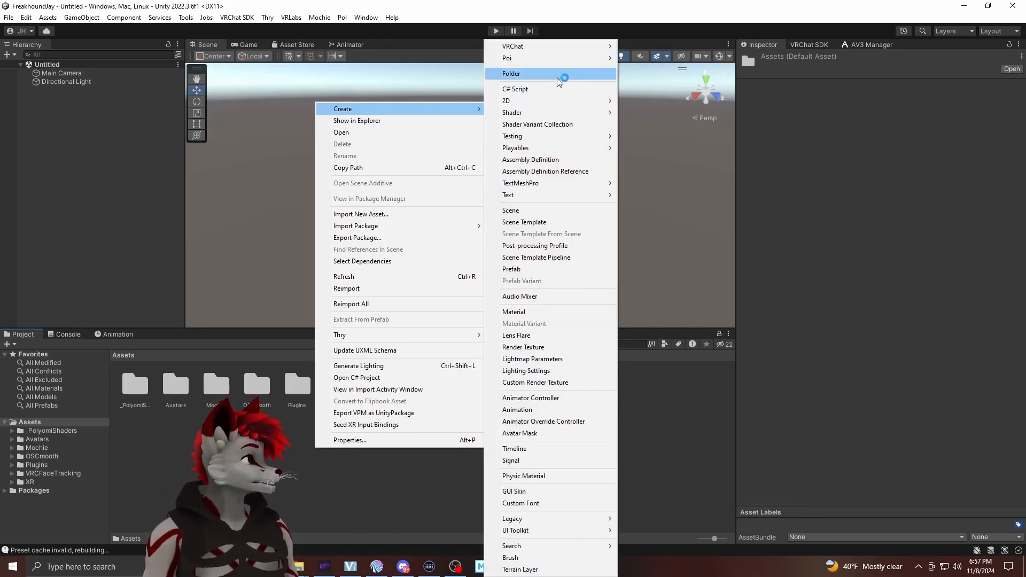
right_click(229, 476)
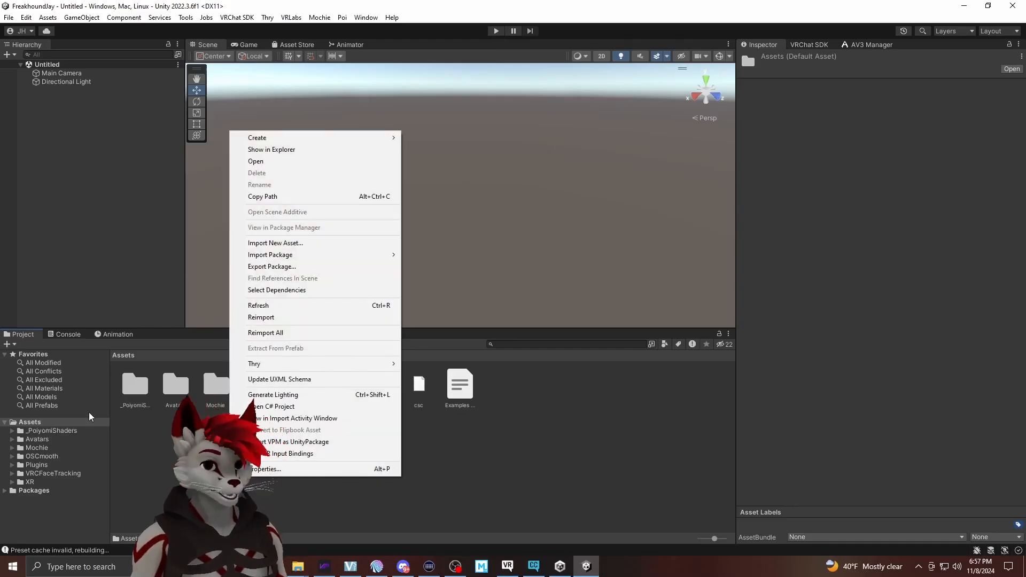
mouse_move(293, 139)
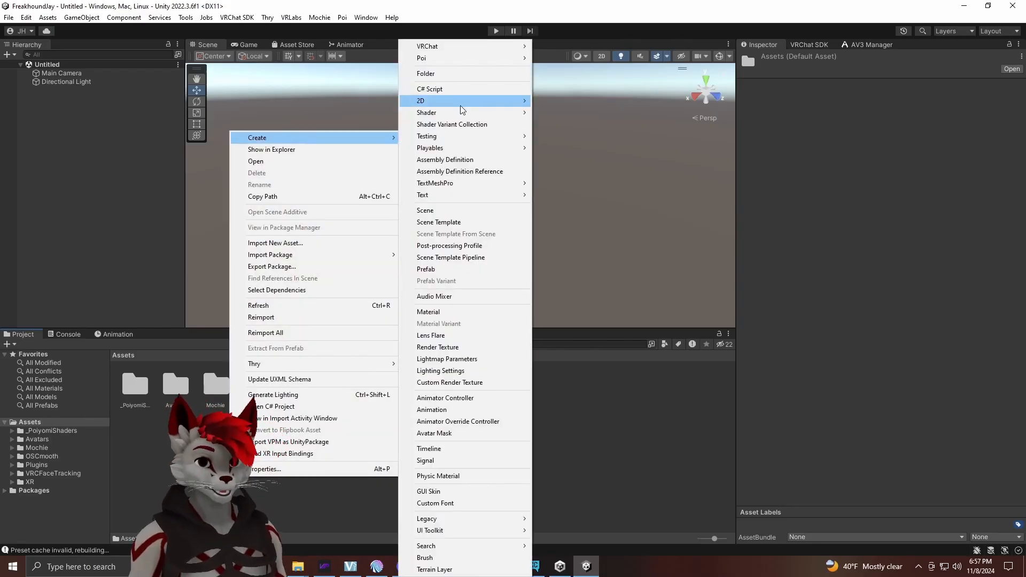
left_click(459, 73)
type("T")
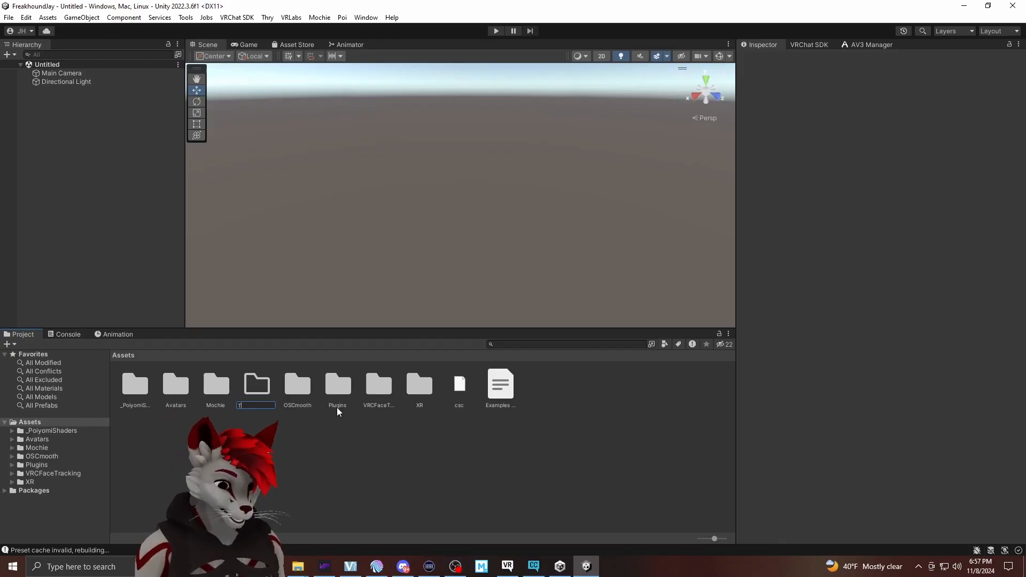
type("extures")
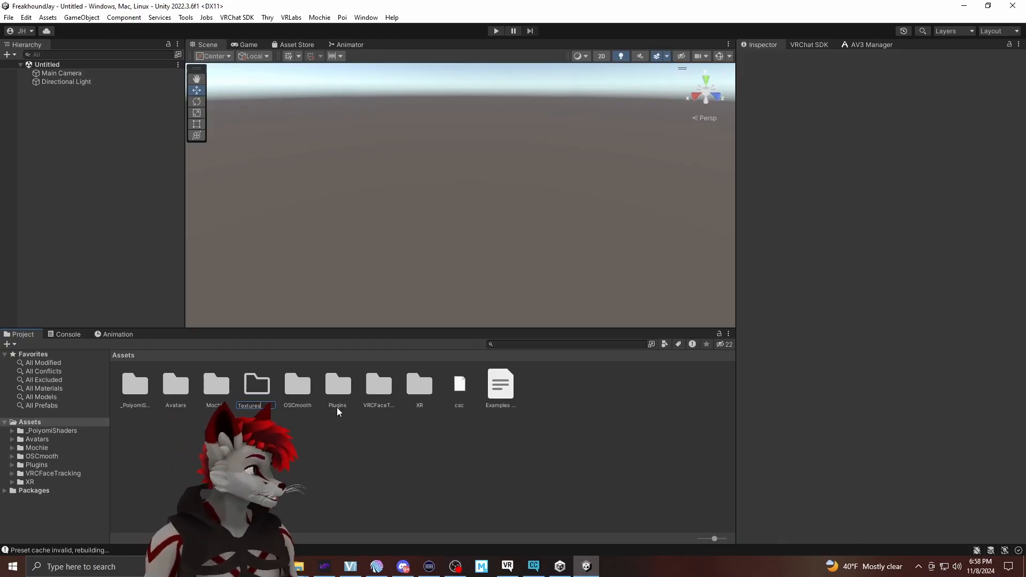
key("Return")
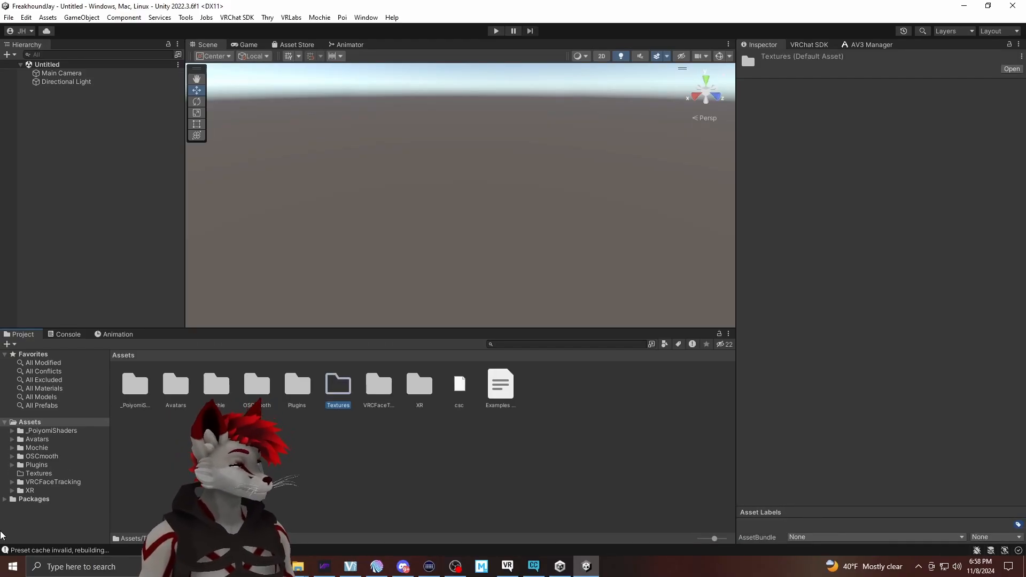
Add the nine freakhound-export-substance BaseColor, Emissive and Normal images for FHBody, FHEyes and FHFluffBits to the Textures folder
left_click(60, 465)
left_click(62, 474)
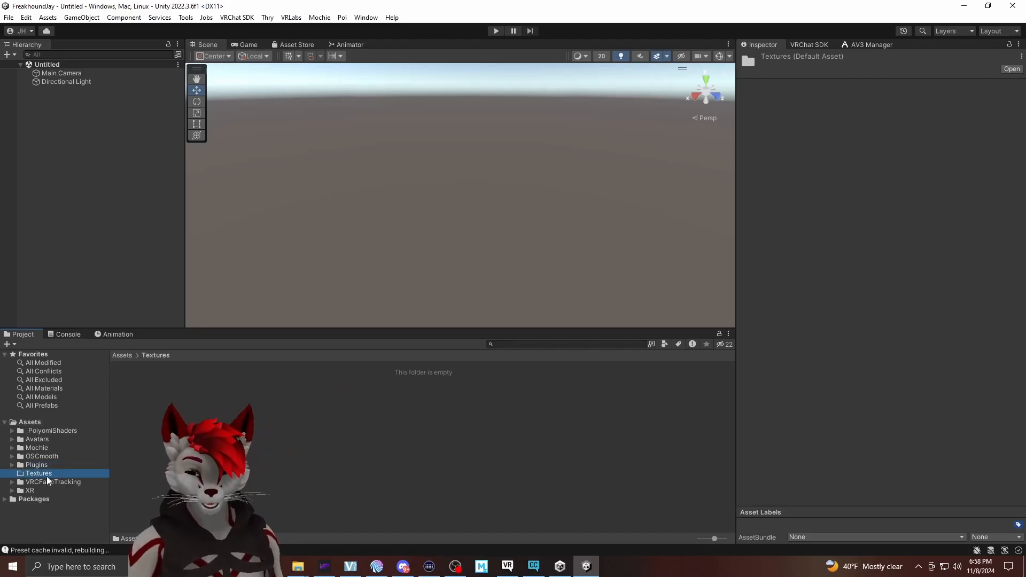
left_click(212, 444)
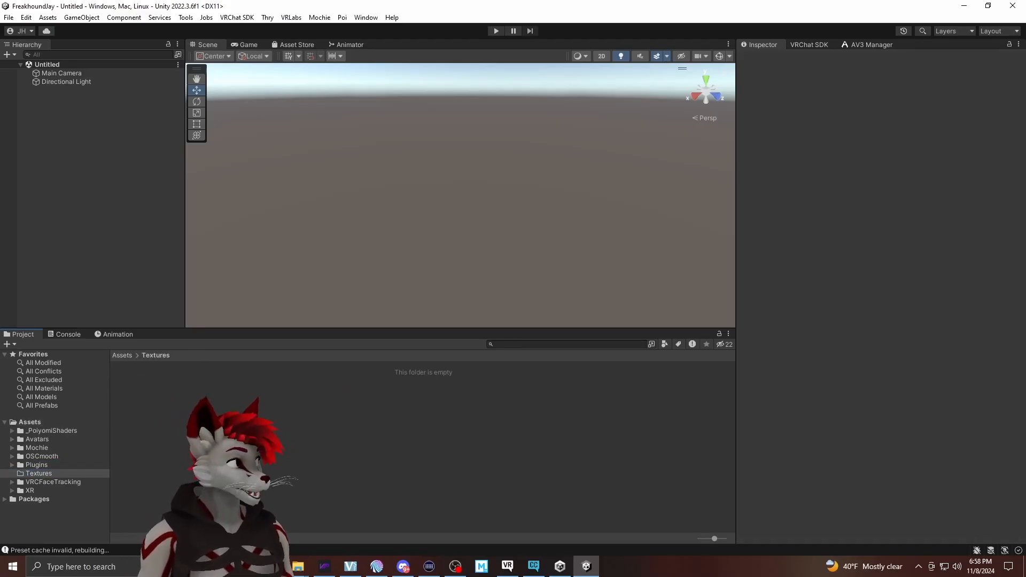
left_click(298, 566)
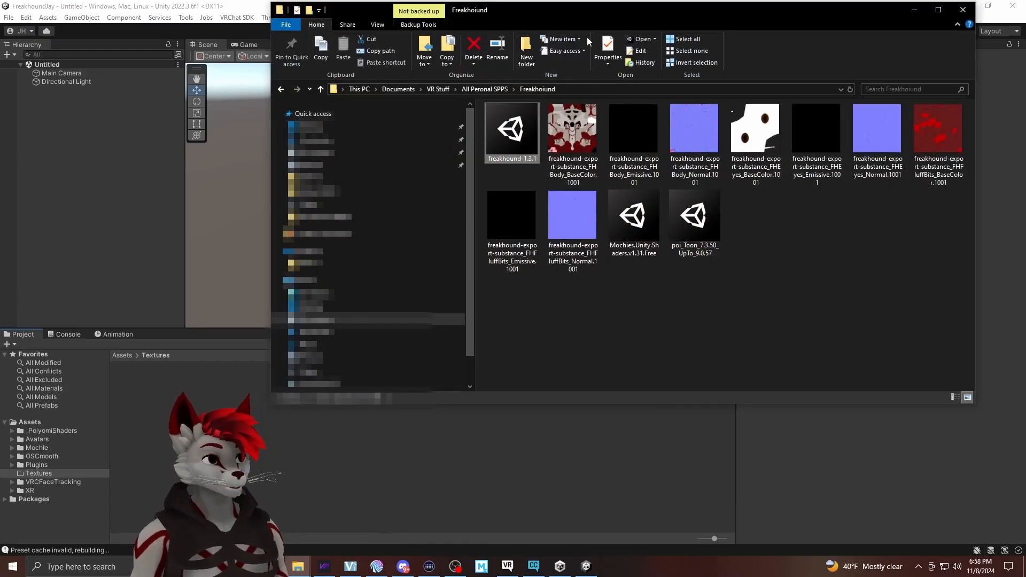
left_click_drag(602, 16, 659, 13)
left_click(620, 130)
left_click_drag(818, 14, 765, 23)
left_click(763, 146, "shift")
left_click(764, 144, "ctrl")
left_click(819, 141, "ctrl")
left_click(877, 140, "ctrl")
left_click(951, 143, "ctrl")
left_click(576, 227, "ctrl")
left_click(491, 233, "ctrl")
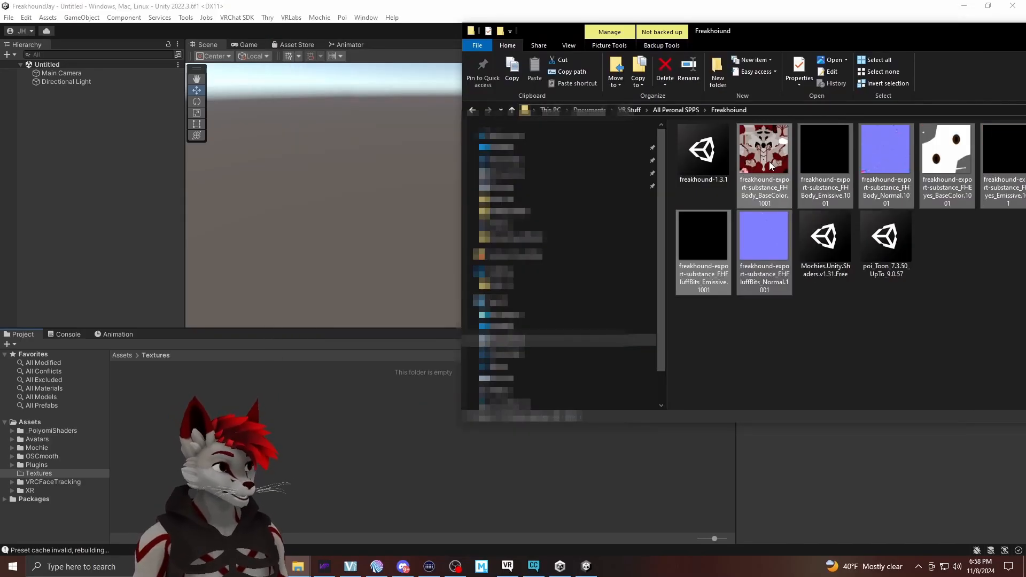
left_click_drag(769, 161, 284, 465)
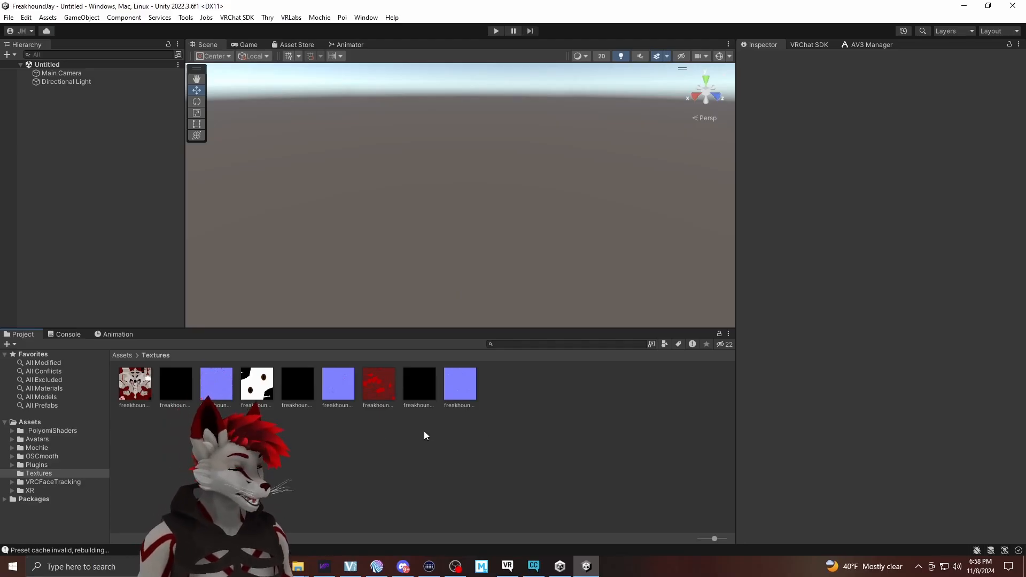
right_click(408, 436)
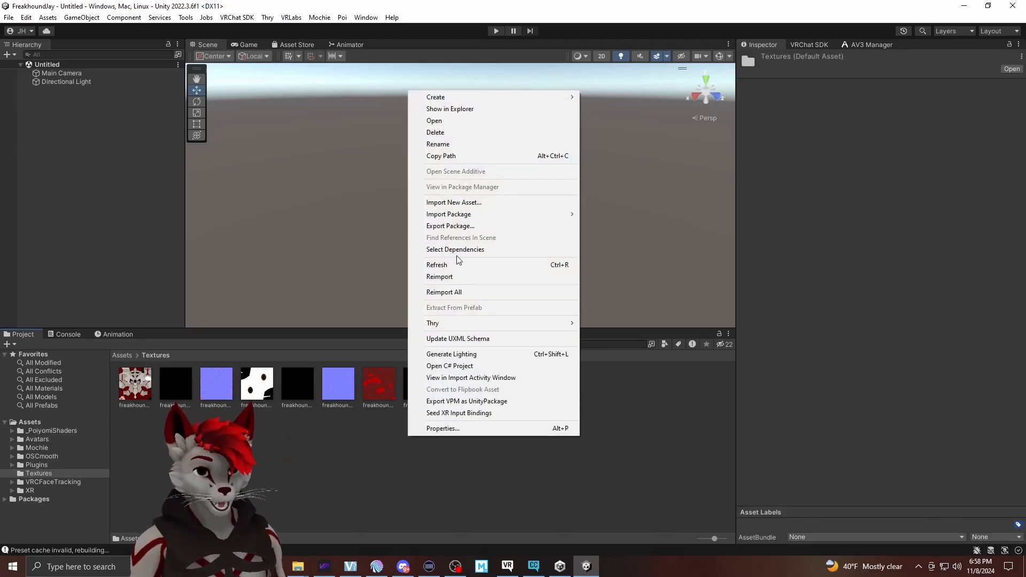
left_click(453, 203)
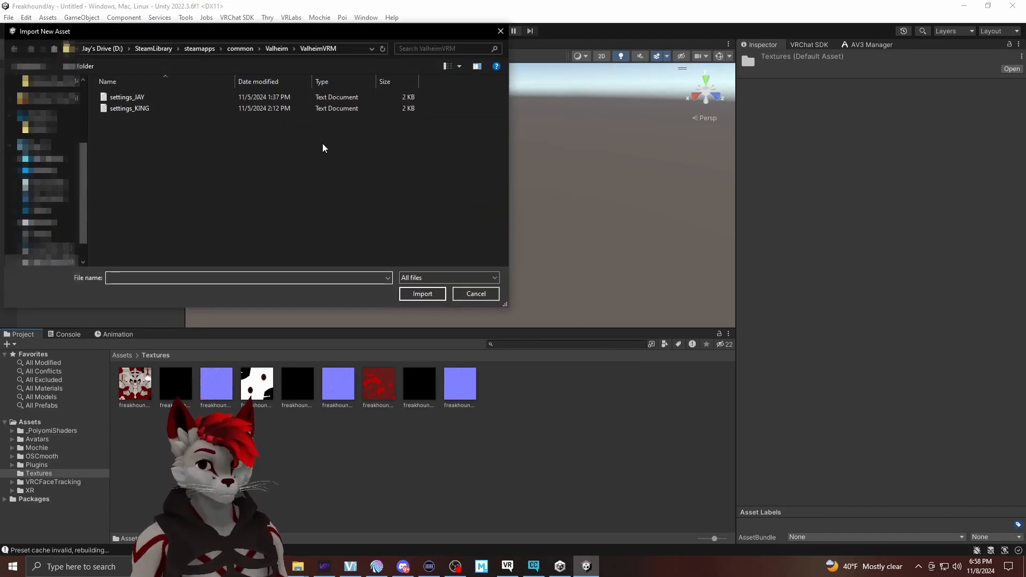
left_click(476, 293)
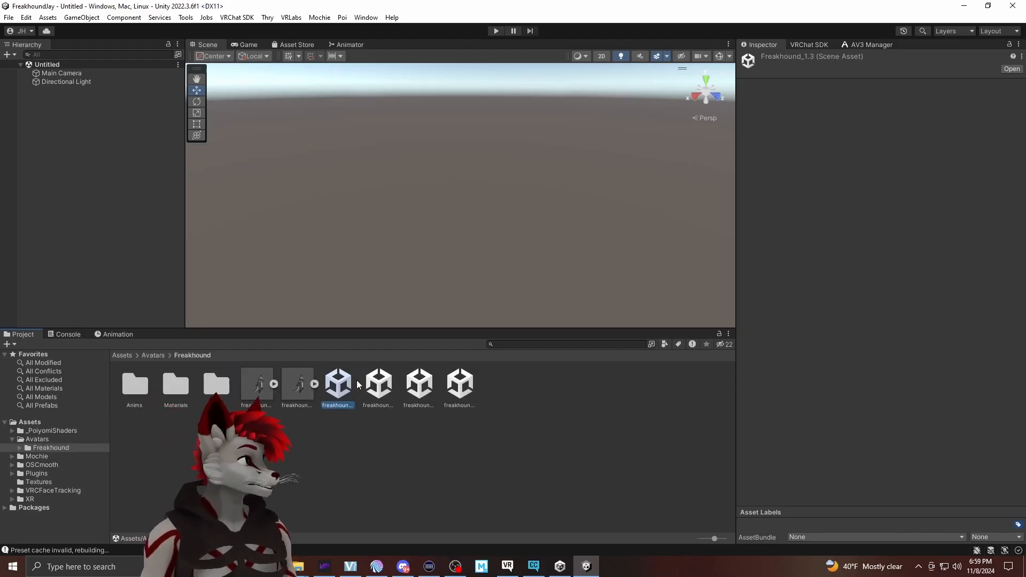
Check the scene assets in Avatars/Freakhound and add the freakhound_1.3 scene to the Hierarchy alongside the untitled scene
left_click(40, 446)
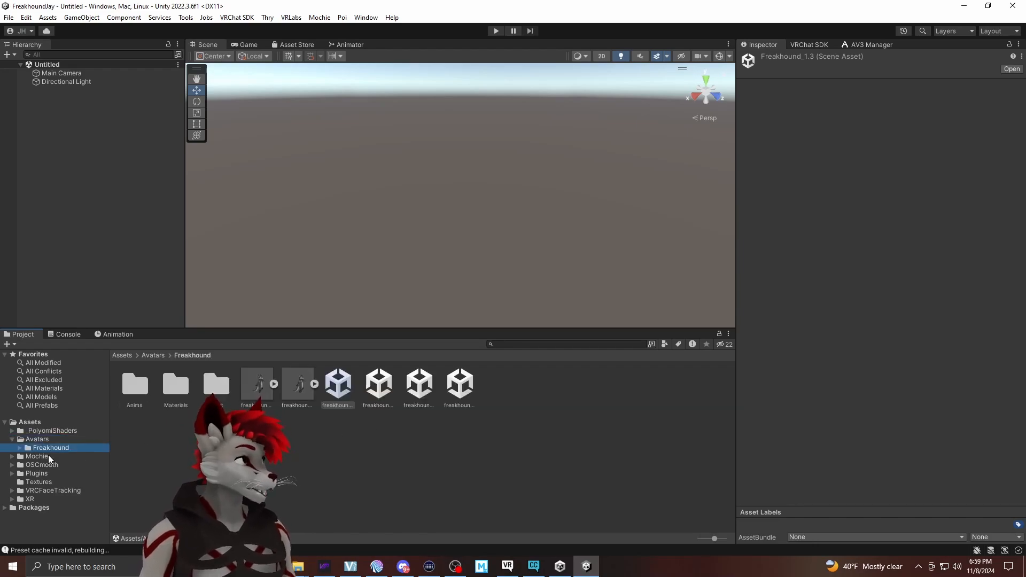
left_click(345, 392)
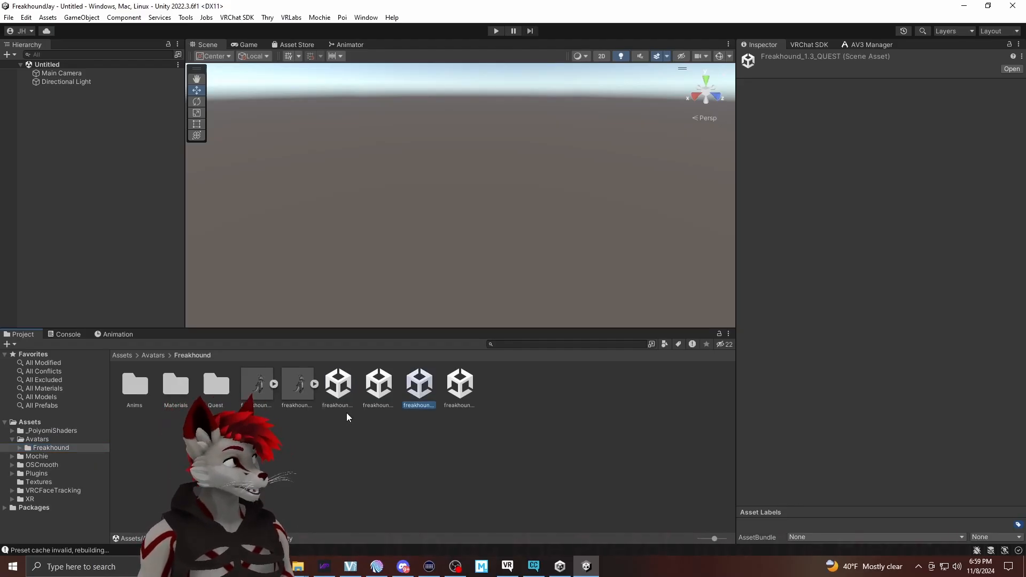
left_click(379, 385)
left_click(419, 386)
left_click(463, 393)
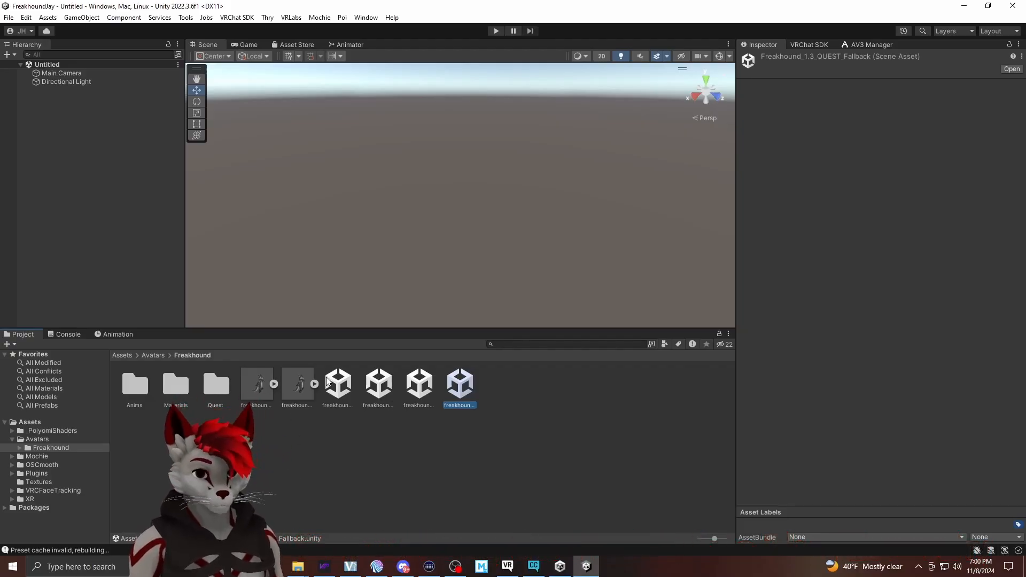
left_click_drag(338, 386, 57, 112)
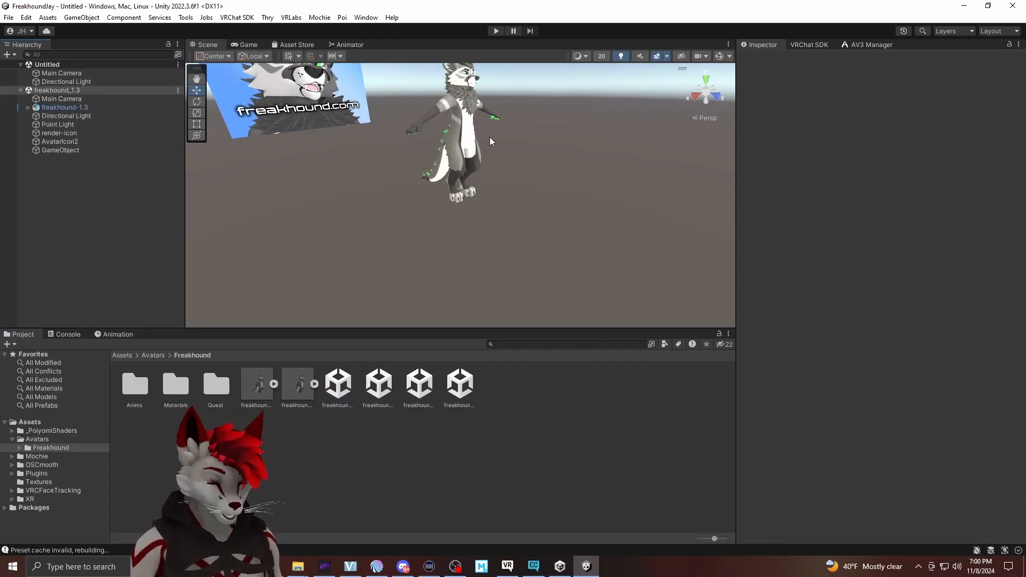
middle_click_drag(490, 137, 491, 210)
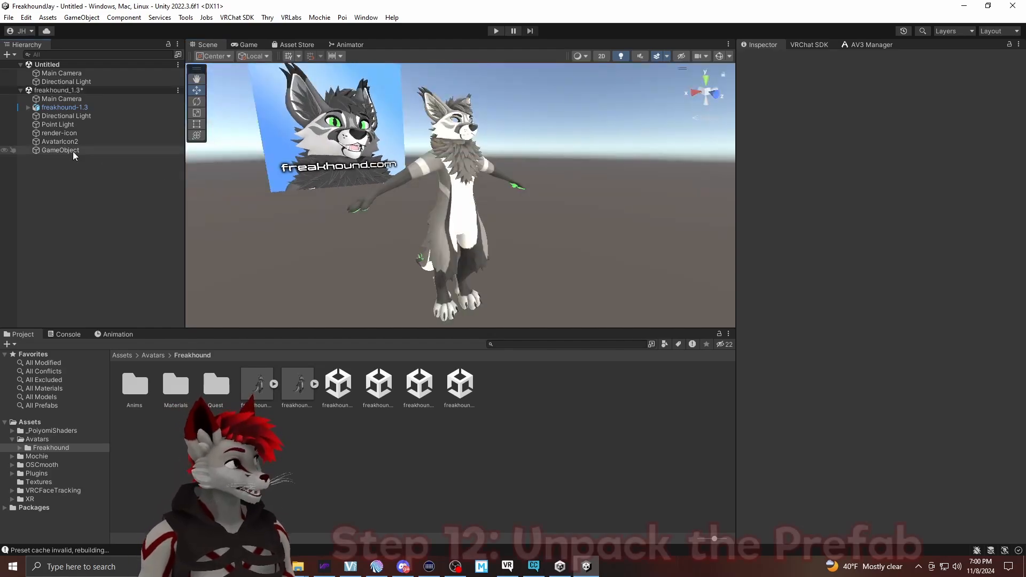
Completely unpack the freakhound-1.3 avatar prefab in the freakhound_1.3 scene
left_click(70, 107)
right_click(37, 108)
left_click(32, 108)
left_click(76, 108)
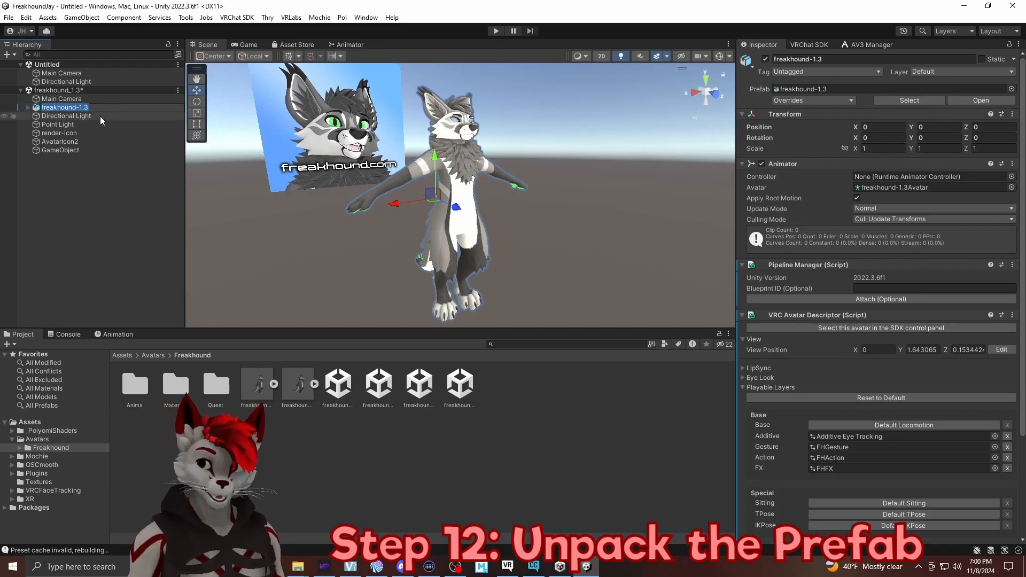
left_click(85, 160)
left_click(79, 110)
right_click(78, 109)
mouse_move(142, 254)
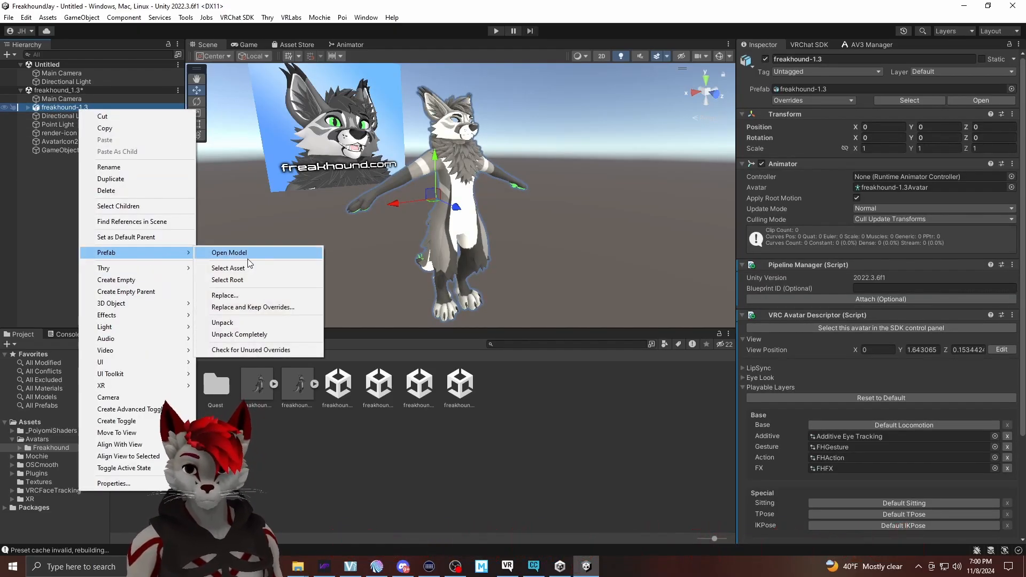
left_click(256, 335)
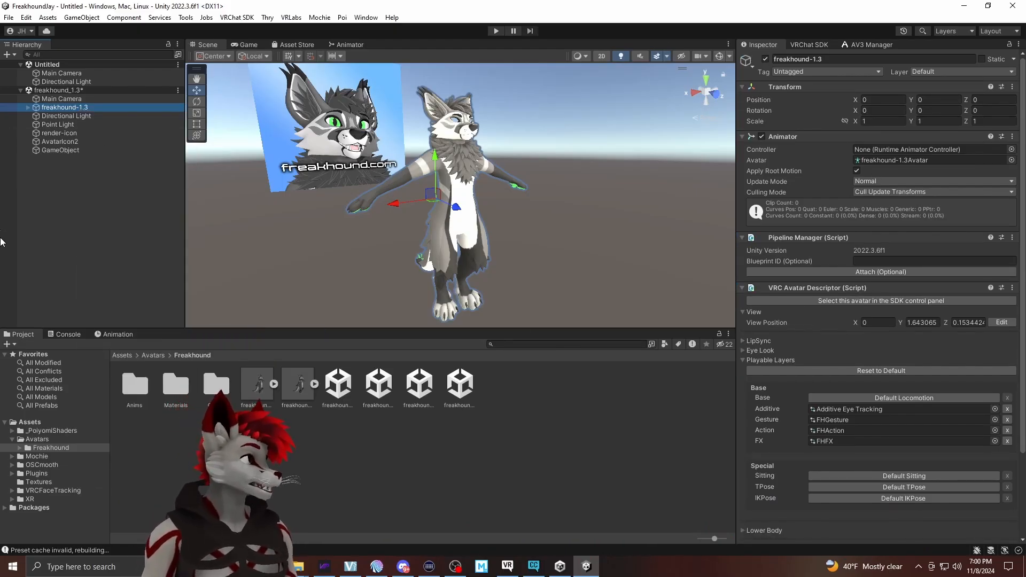
Inspect the GameObject and render-icon objects in the freakhound_1.3 scene
left_click(64, 150)
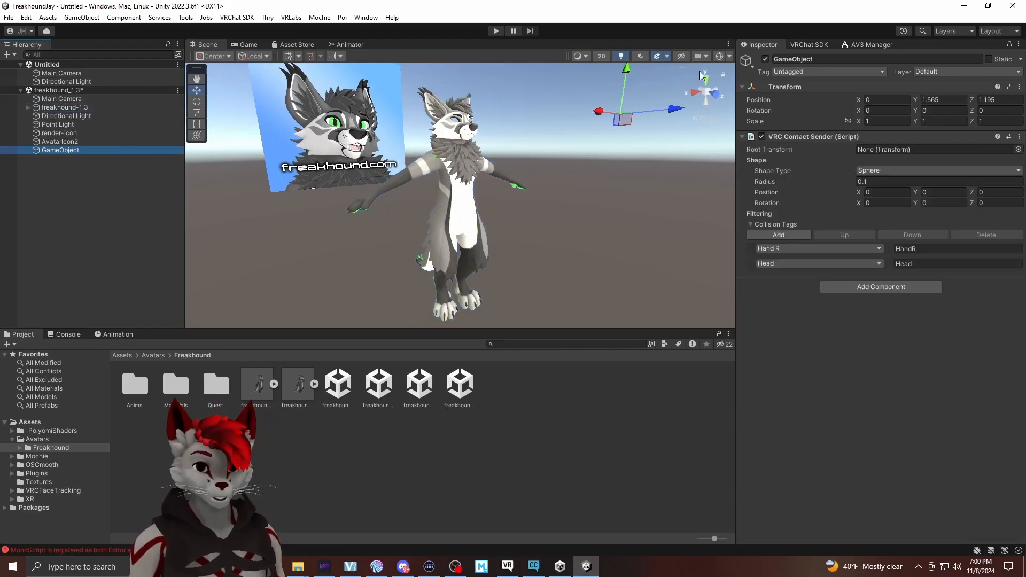
left_click(63, 132)
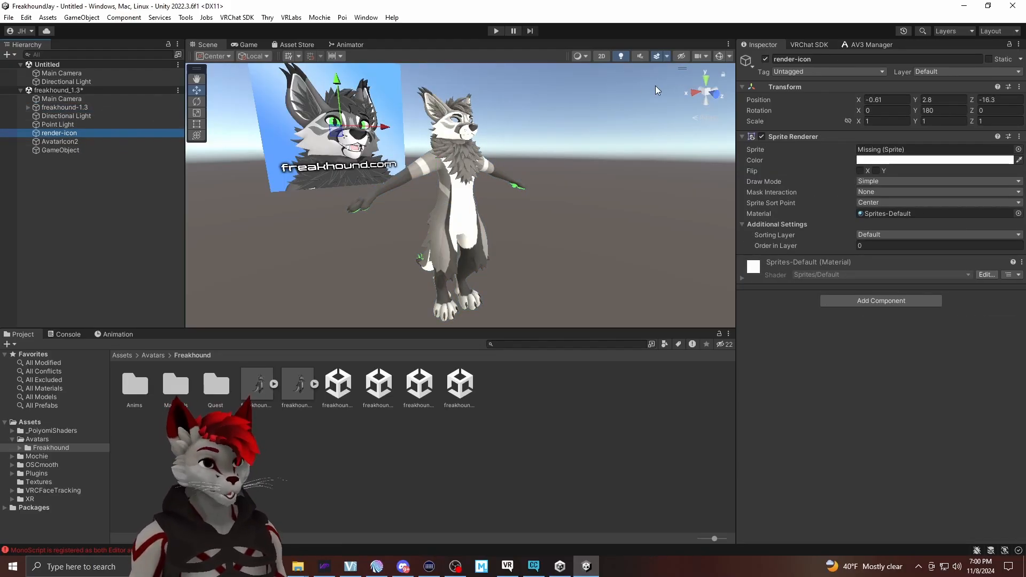
scroll(594, 100, "down", 6)
scroll(508, 133, "up", 3)
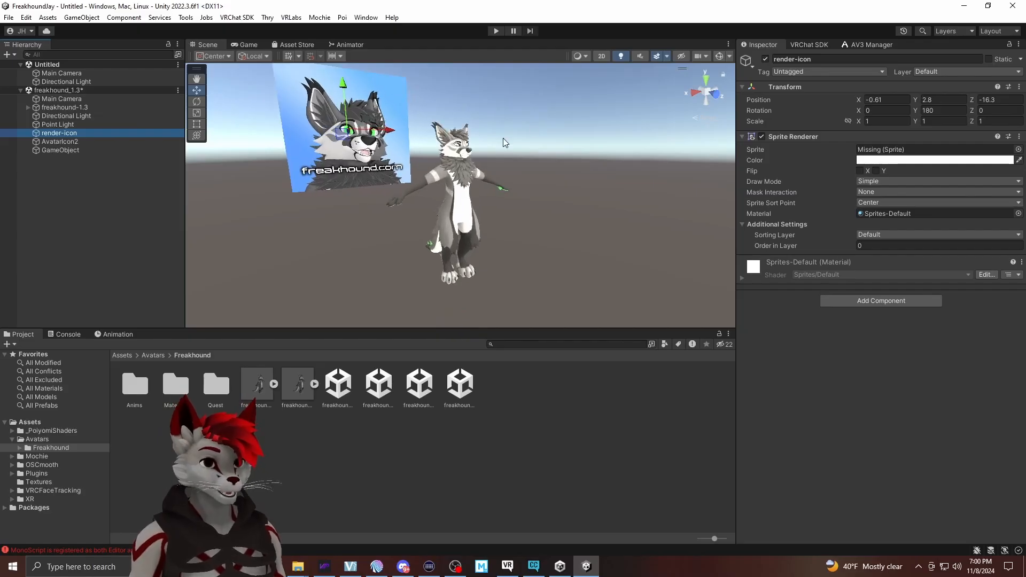
Try deactivating the AvatarIcon2 object in the freakhound_1.3 scene and undo the change
left_click(64, 141)
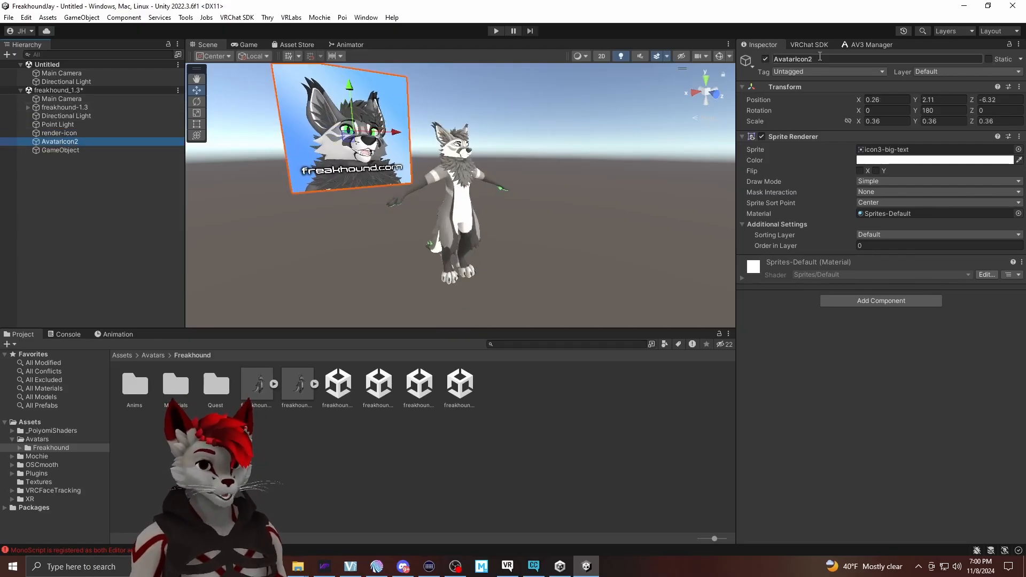
left_click(765, 58)
left_click(172, 149)
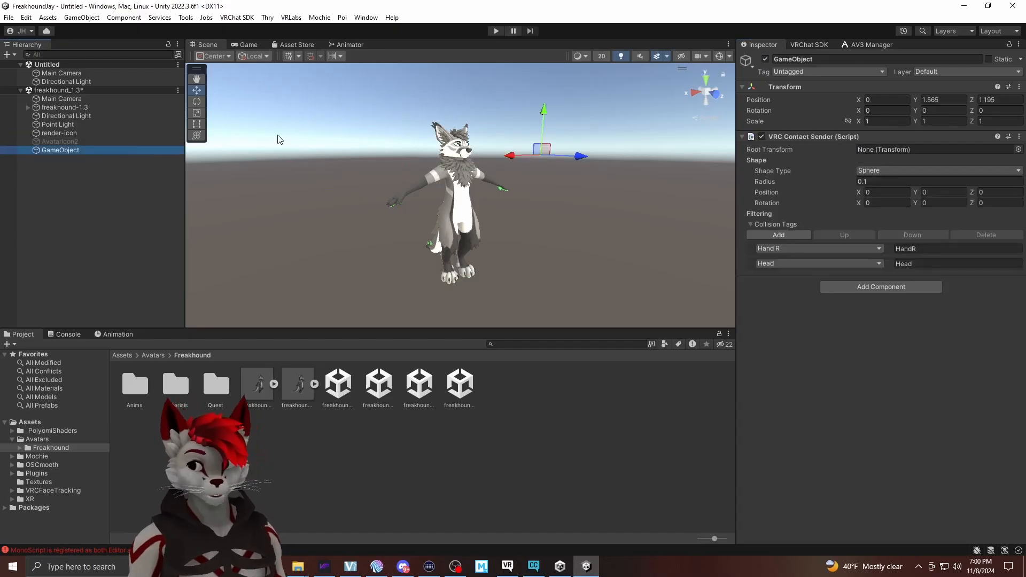
left_click(754, 62)
key("ctrl+z")
key("ctrl+z")
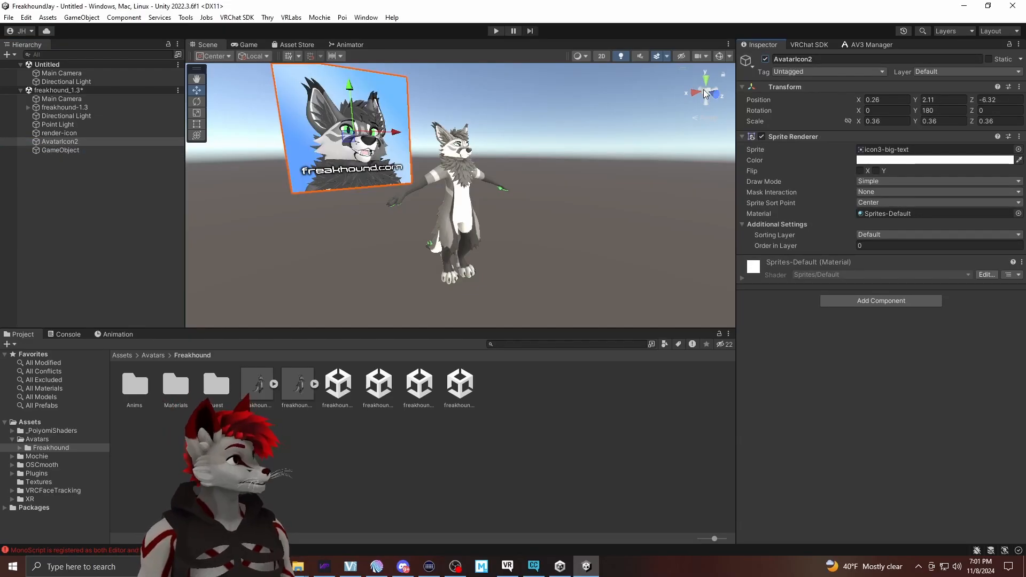
Deactivate the Point Light object in the freakhound_1.3 scene
left_click(68, 126)
left_click(72, 135)
left_click(76, 123)
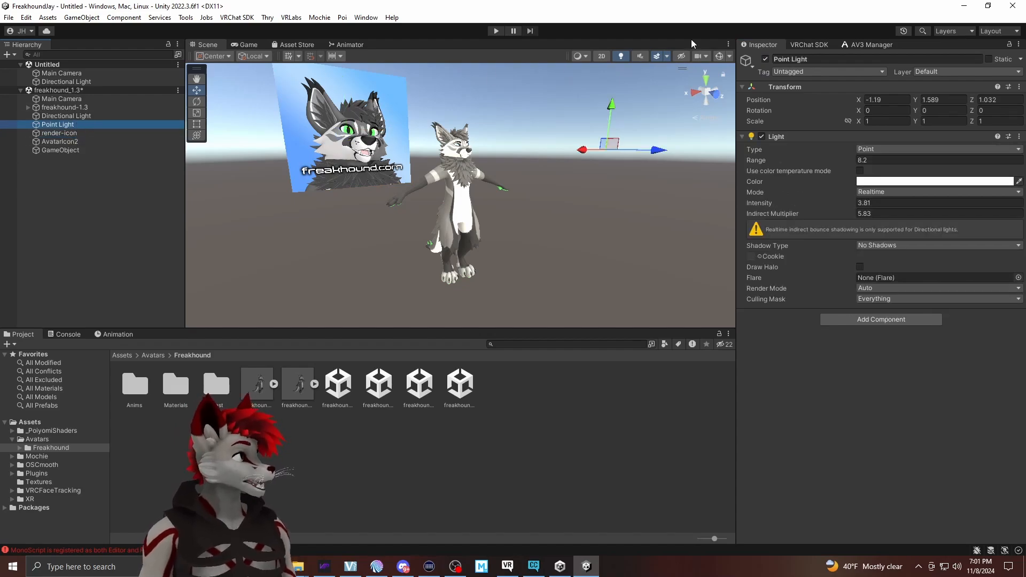
left_click(766, 59)
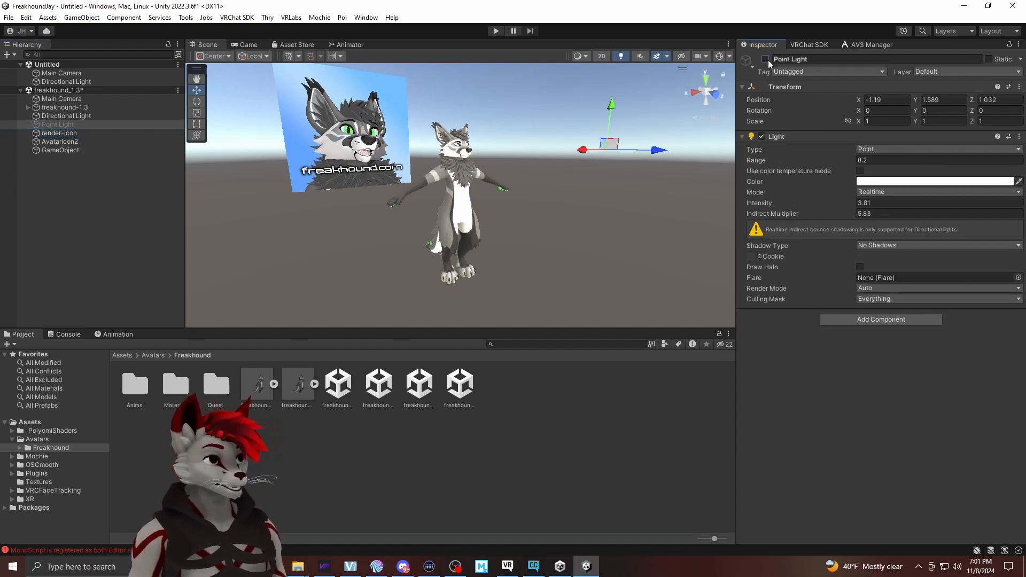
Deactivate the render-icon and AvatarIcon2 objects in the freakhound_1.3 scene
left_click(766, 59)
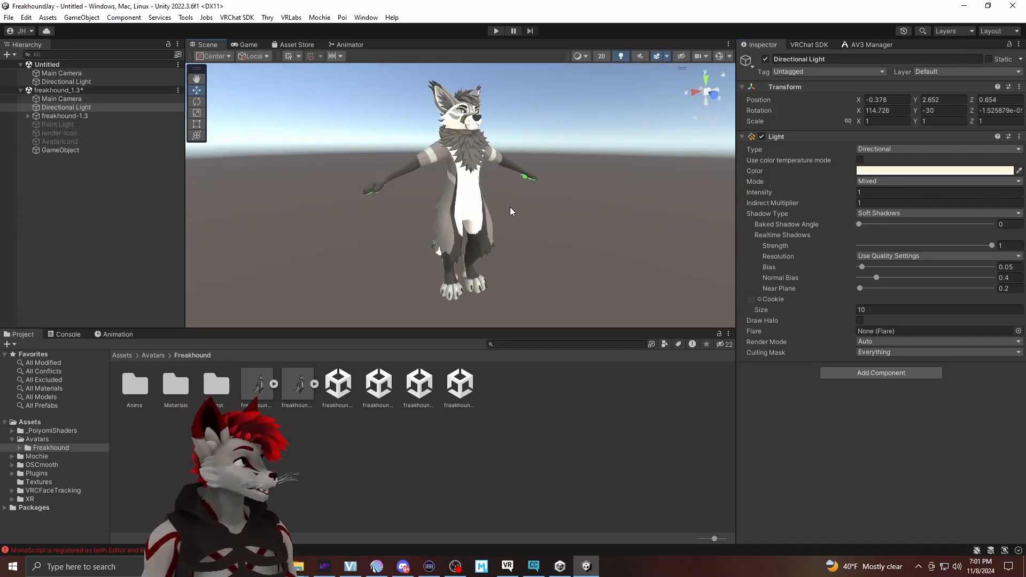
Examine the blend shapes of the Body mesh under freakhound-1.3, from the visemes and emotes to the body-fluff options
left_click(28, 116)
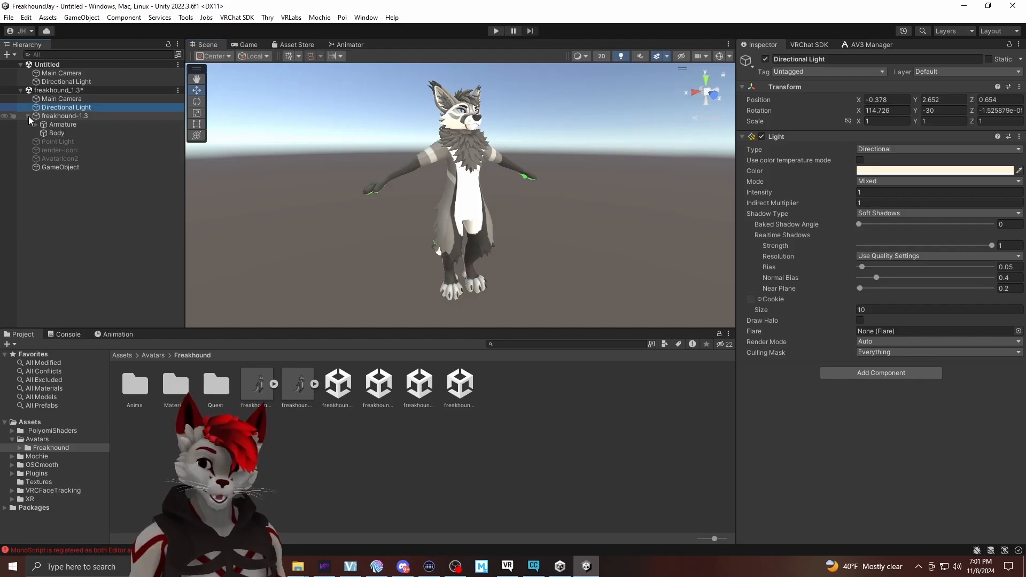
left_click(66, 133)
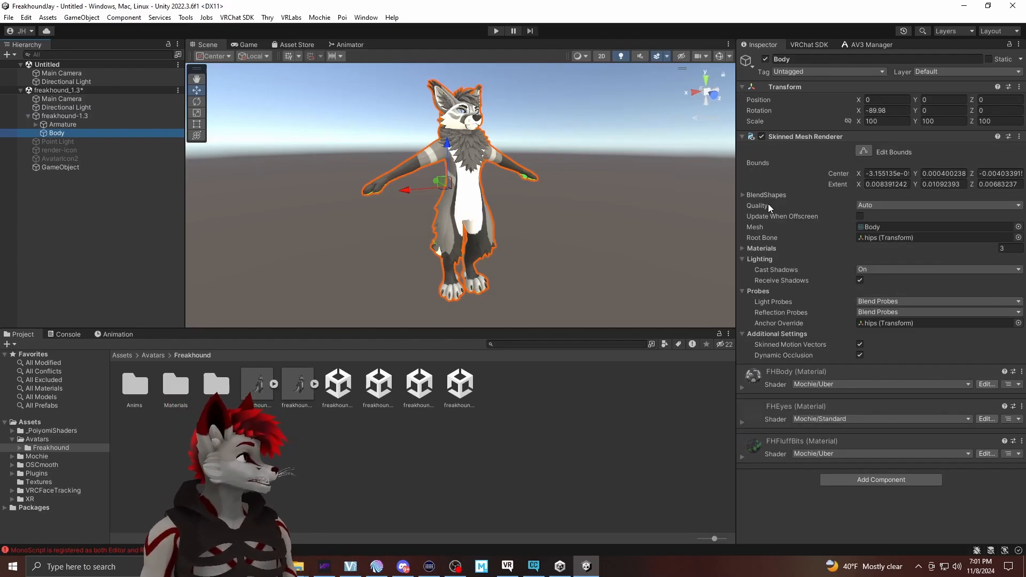
left_click(743, 194)
scroll(900, 306, "down", 3)
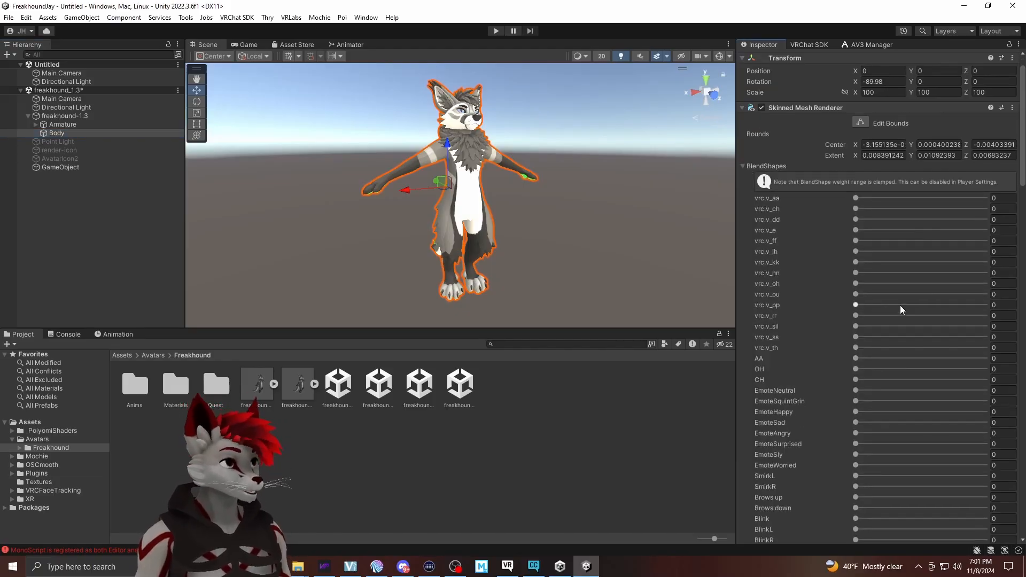
scroll(491, 214, "up", 3)
middle_click_drag(516, 178, 500, 222)
left_click_drag(500, 222, 530, 158, "alt")
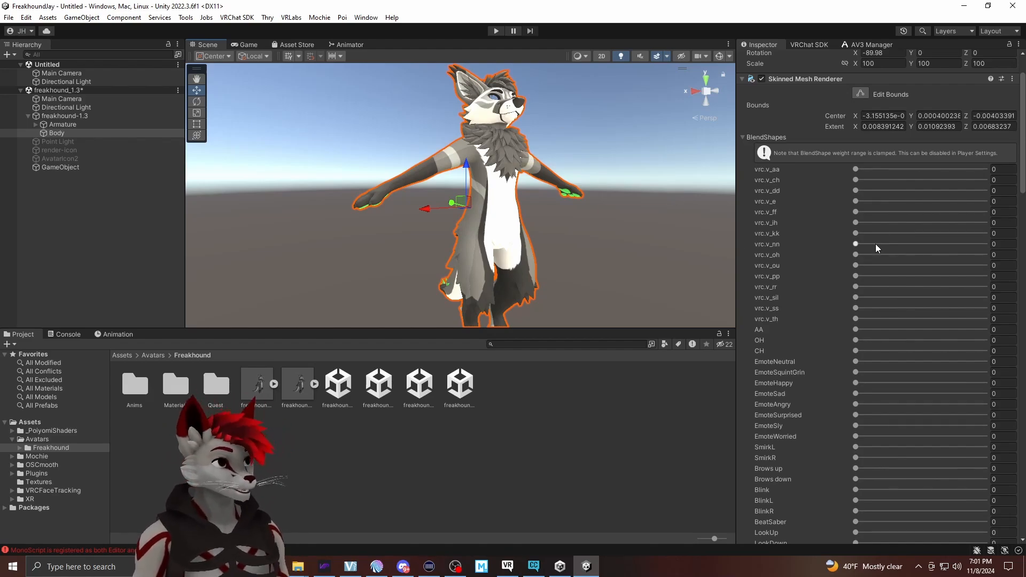
scroll(875, 244, "down", 8)
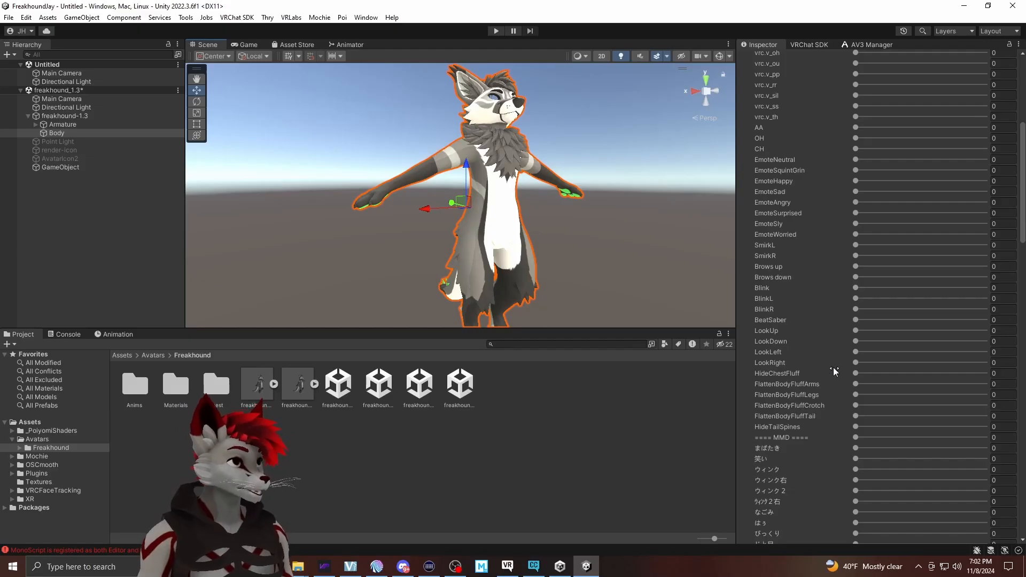
scroll(829, 188, "up", 11)
scroll(850, 246, "down", 5)
scroll(857, 409, "down", 1)
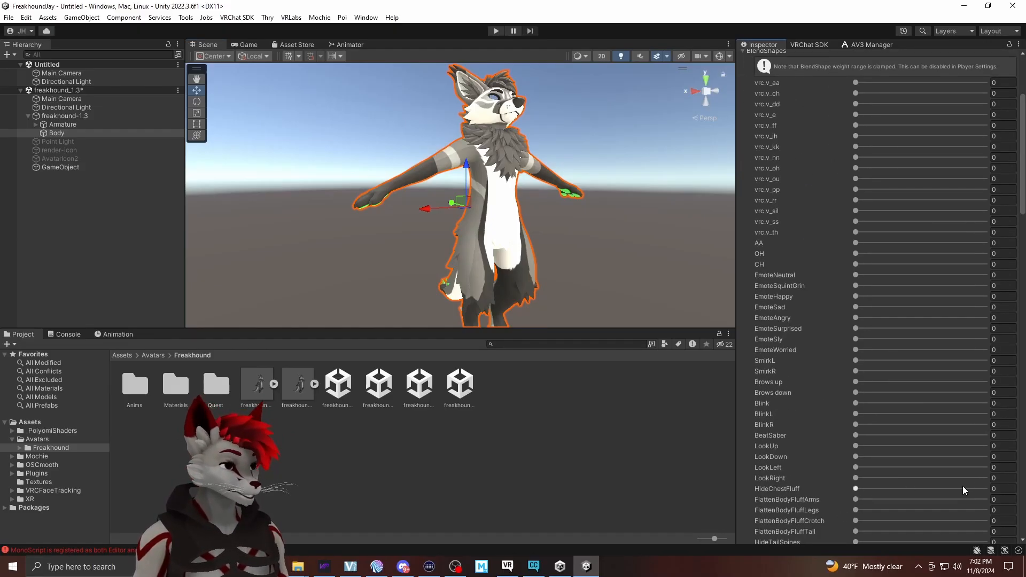
scroll(833, 244, "up", 3)
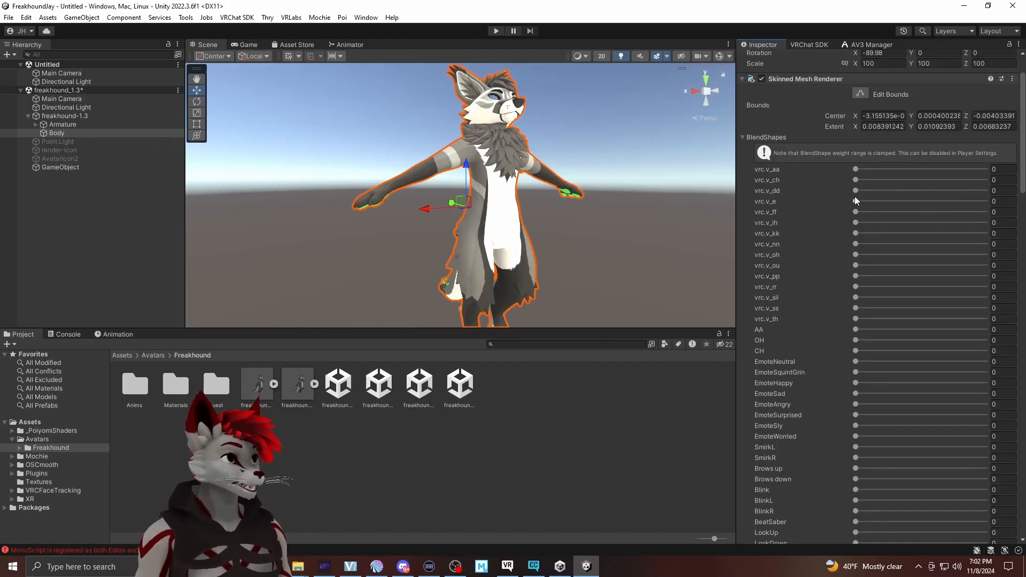
scroll(880, 261, "down", 6)
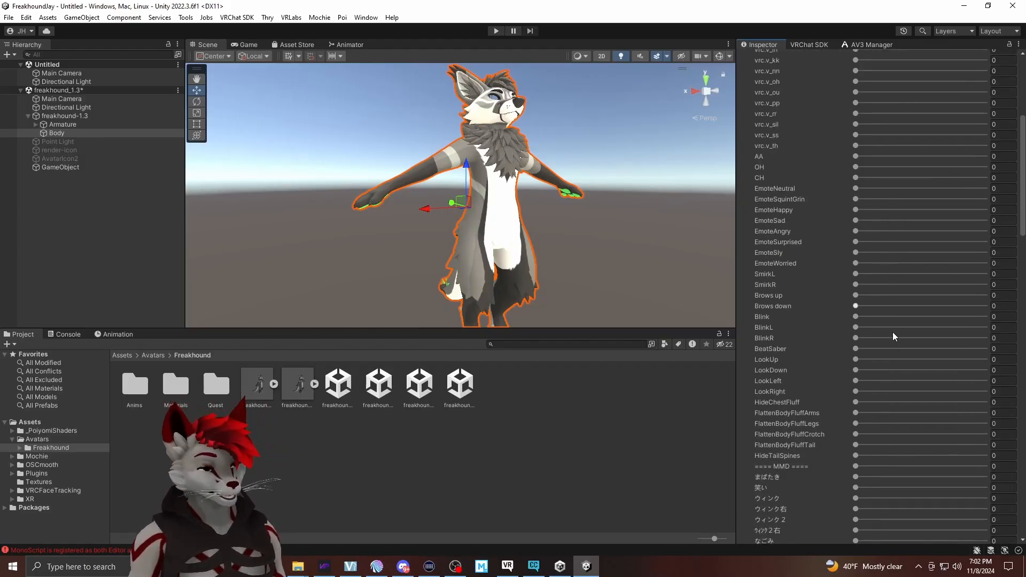
scroll(829, 459, "down", 2)
Try the HideChestFluff and FlattenBodyFluffLegs blend shapes on the Body mesh, return them to 0 and collapse the blend shapes
left_click_drag(855, 345, 791, 345)
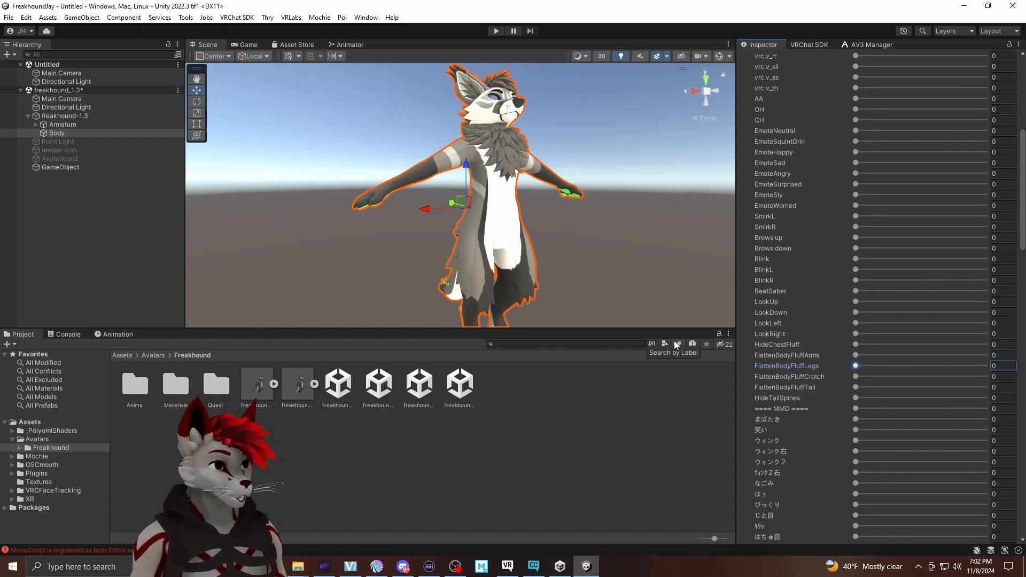
scroll(860, 251, "up", 8)
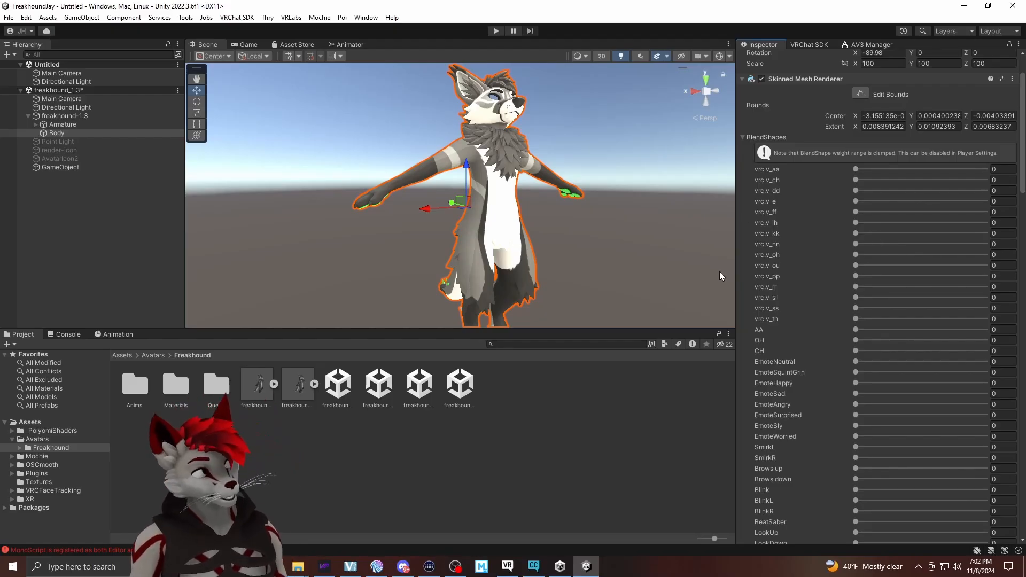
left_click(743, 140)
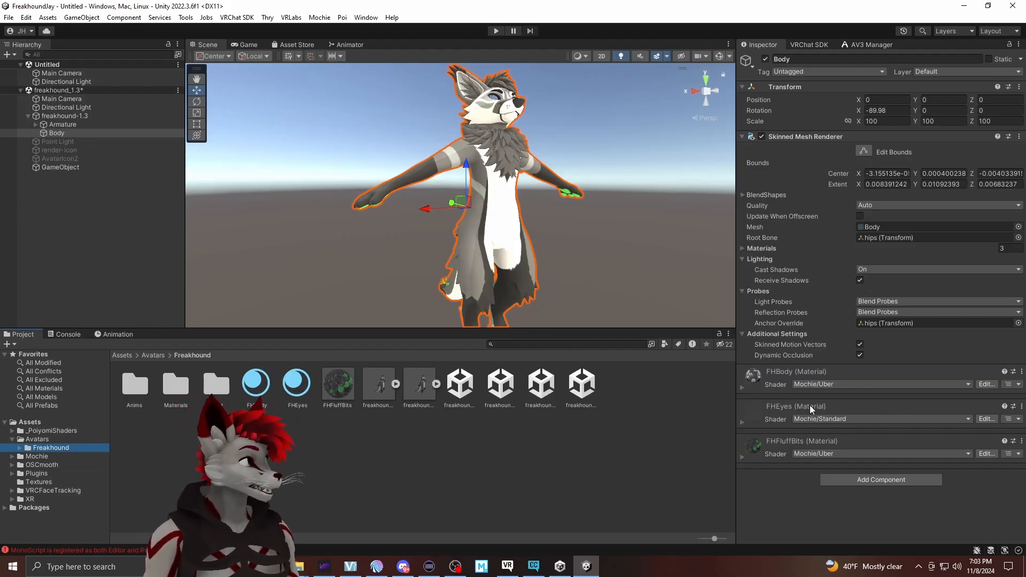
Inspect the FHFluffBits material in the Freakhound folder and compare it with the materials assigned to the Body object
left_click(330, 426)
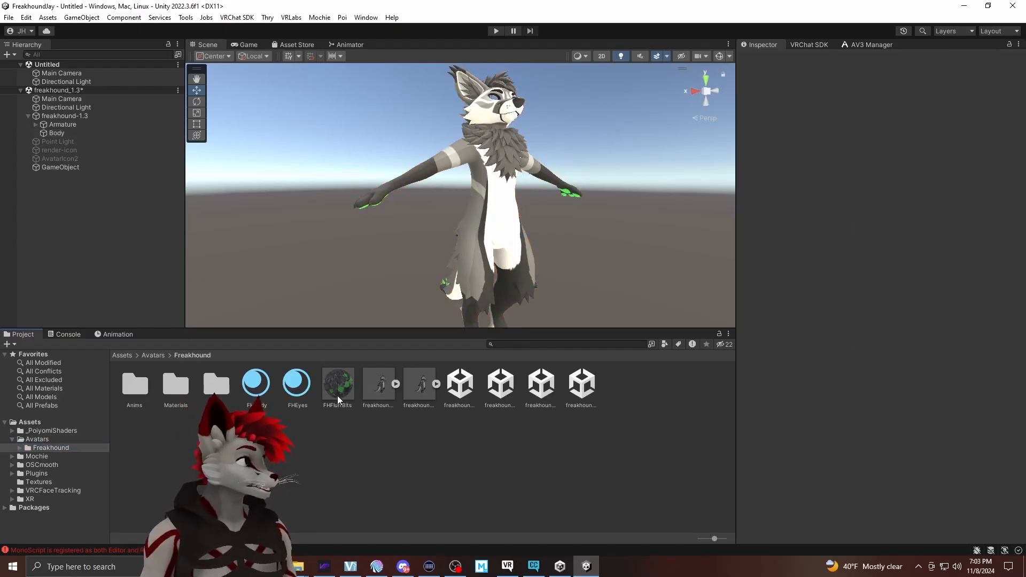
left_click(340, 393)
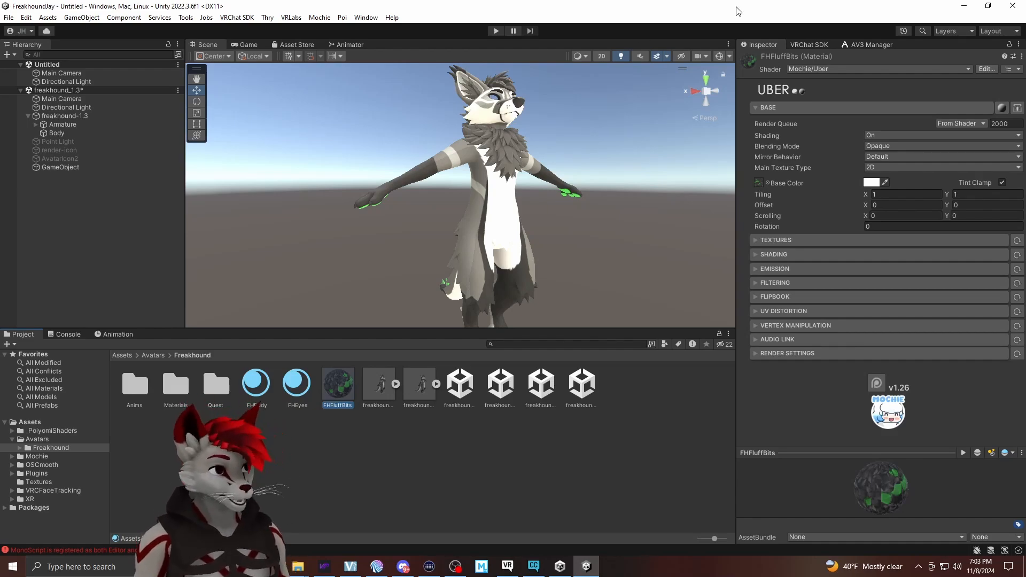
left_click(56, 133)
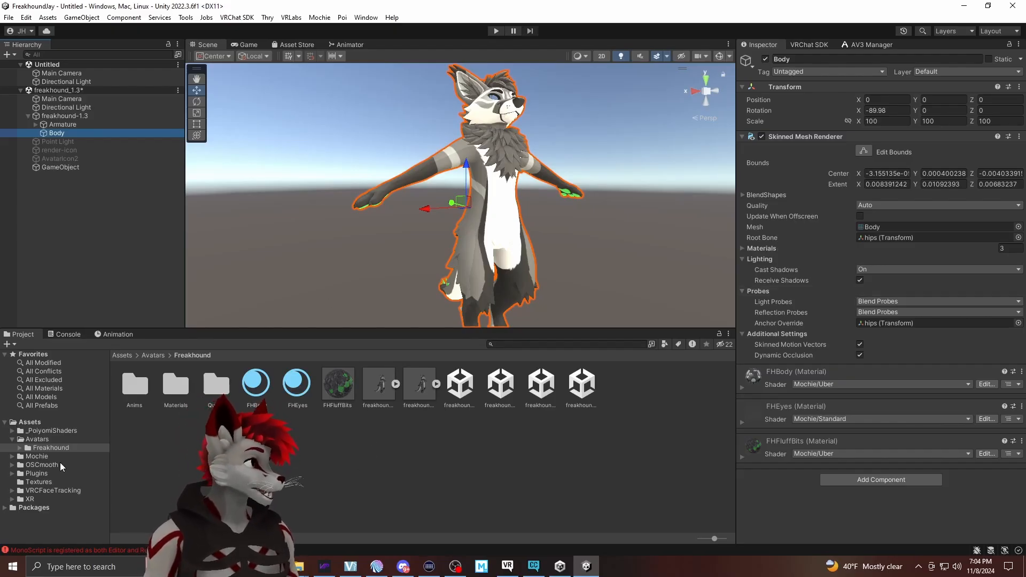
left_click(333, 383)
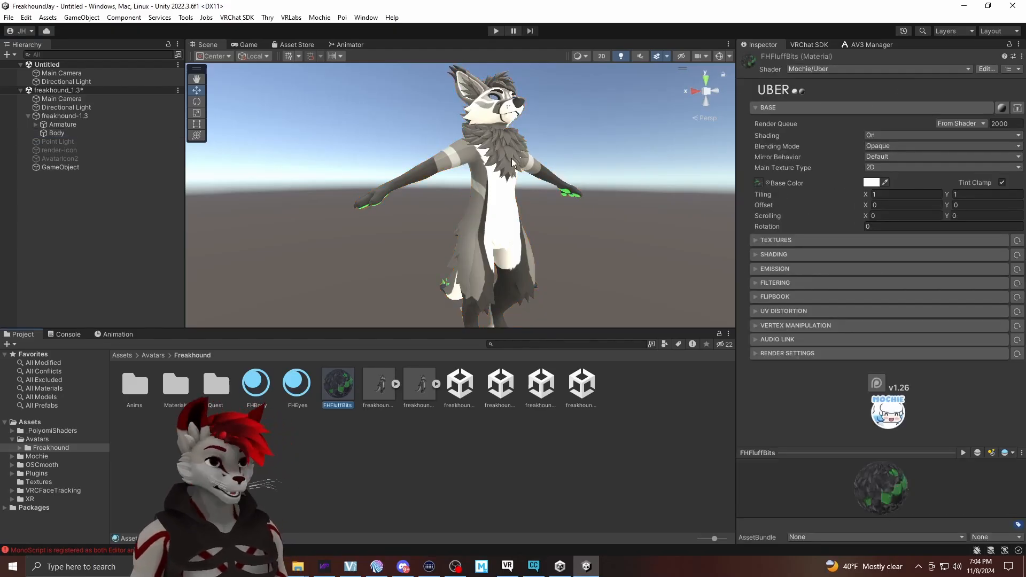
Switch the Body object's FHBody material to the Poiyomi Toon shader and look over its Color & Normals settings
left_click(455, 289)
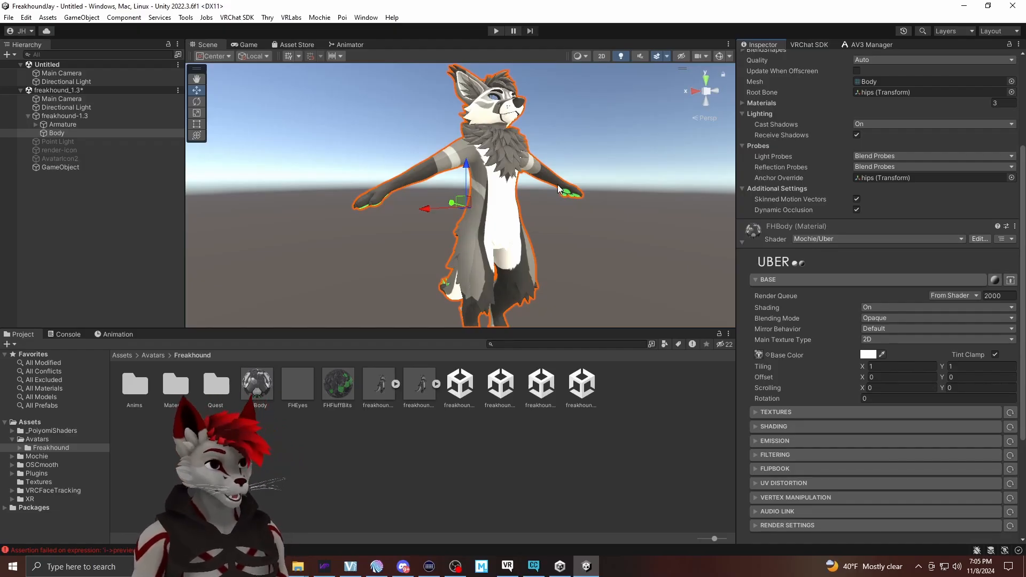
scroll(892, 264, "down", 1)
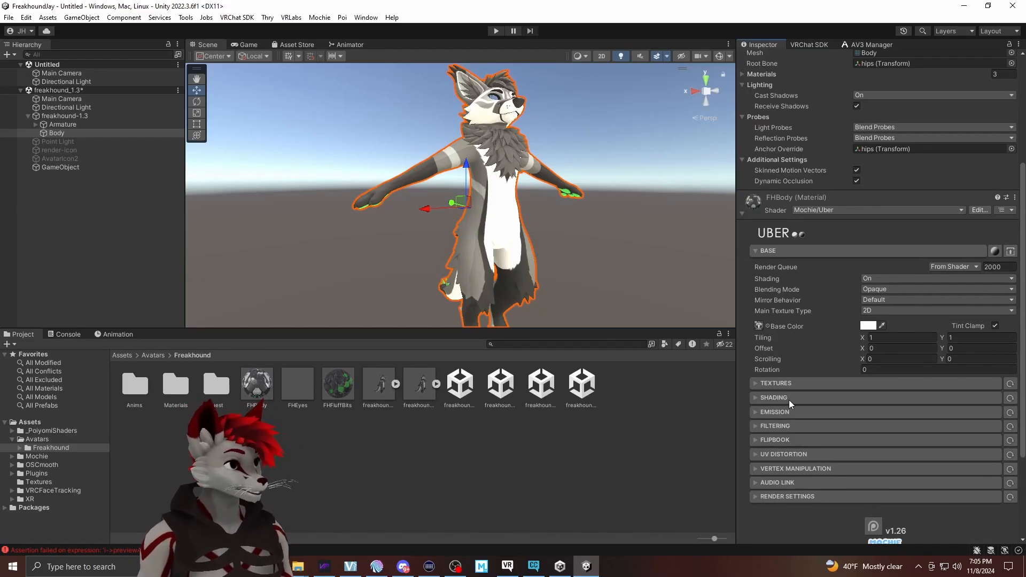
left_click(821, 210)
left_click(815, 245)
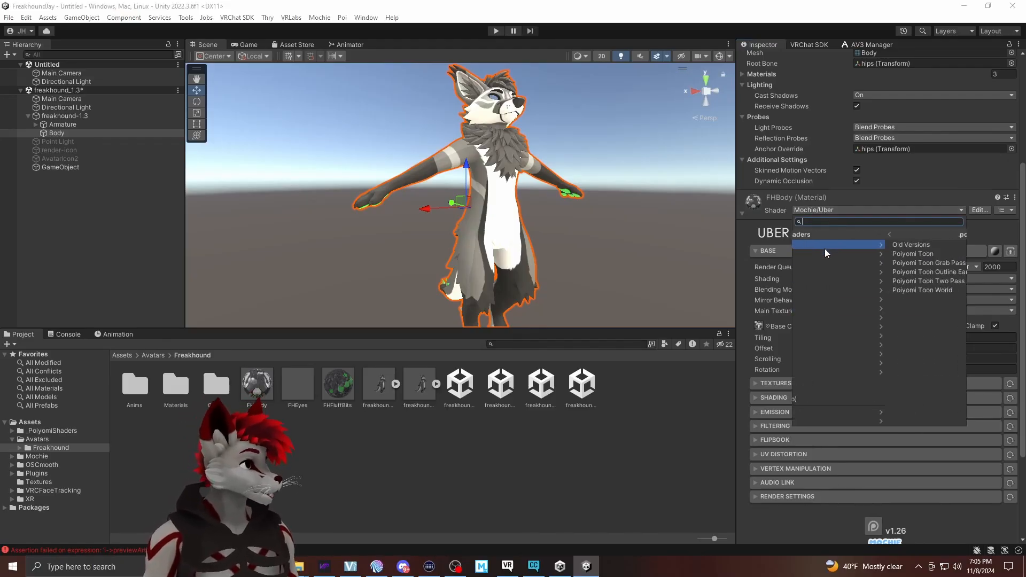
left_click(837, 255)
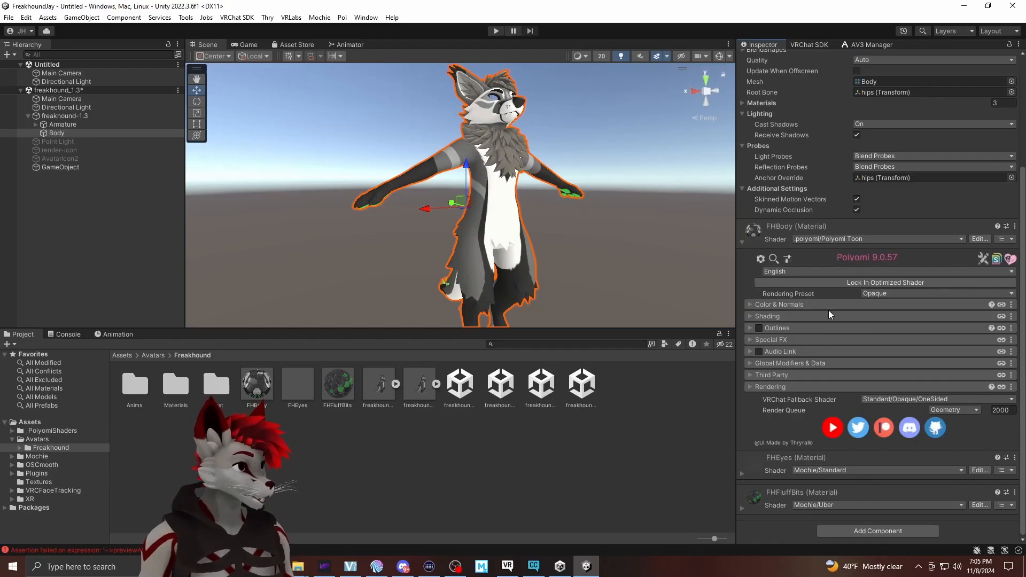
left_click(751, 303)
scroll(766, 309, "down", 1)
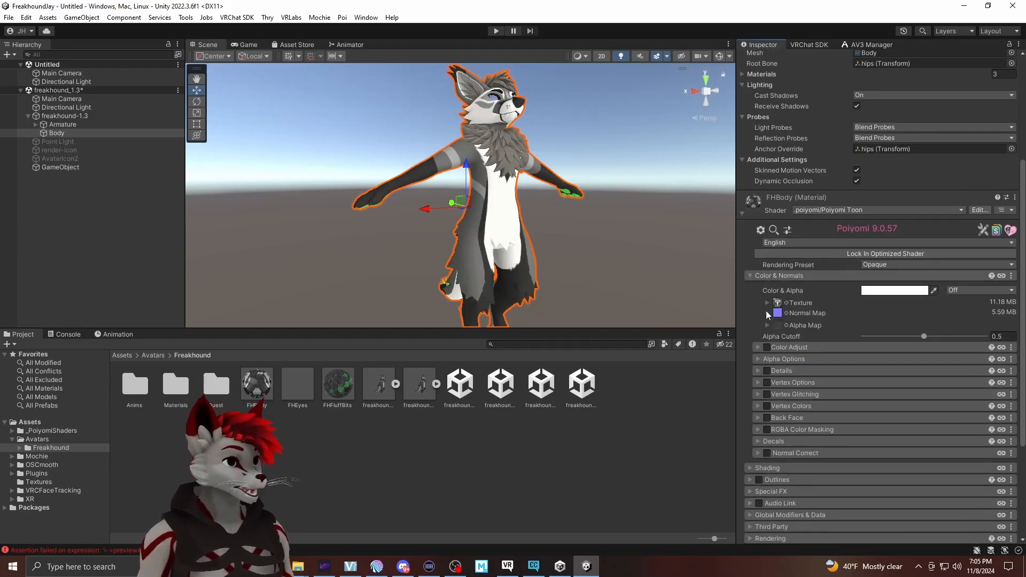
left_click(752, 274)
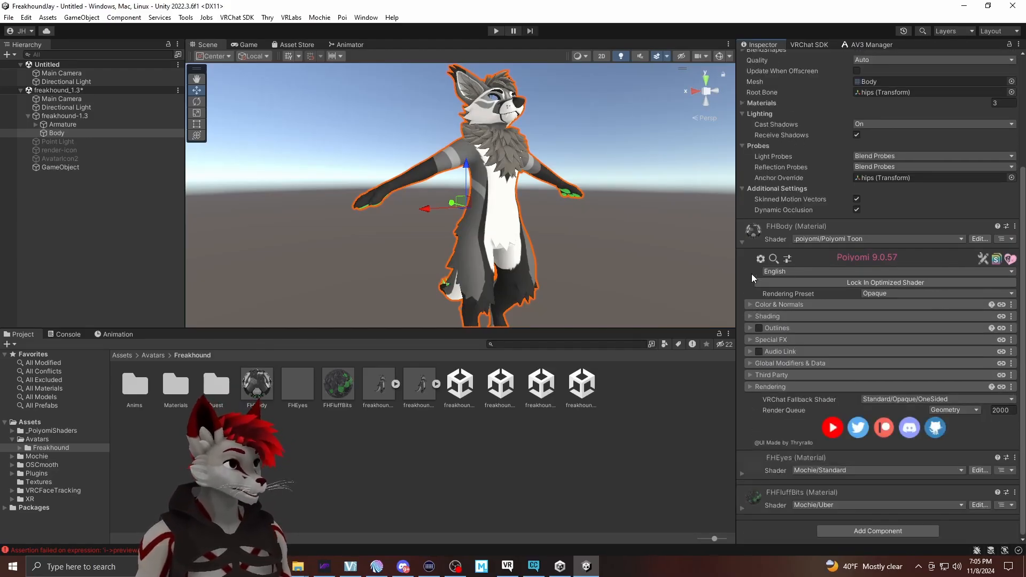
Try the Standard shader on the FHBody material and return it to Mochie/Uber
left_click(833, 238)
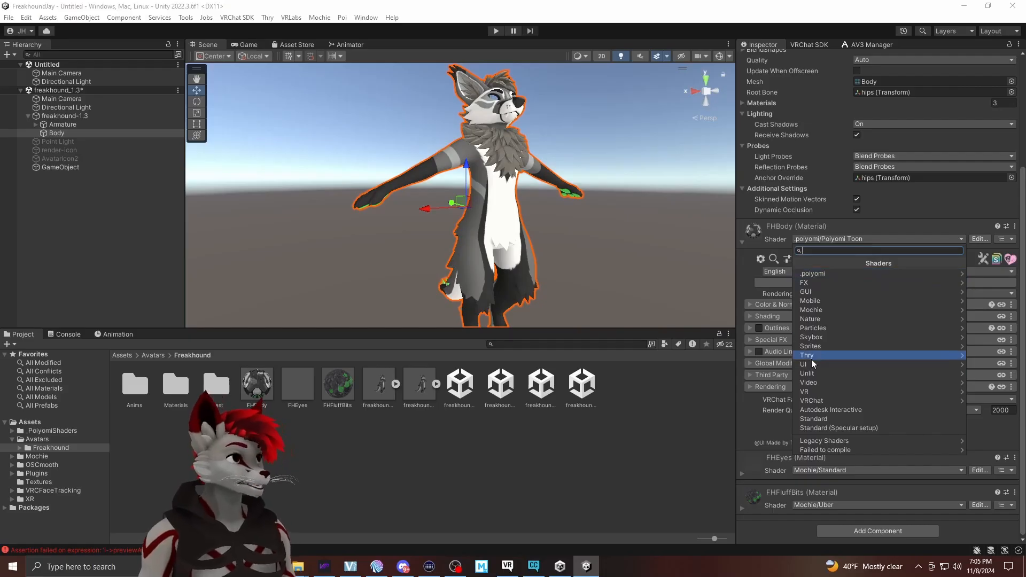
left_click(815, 419)
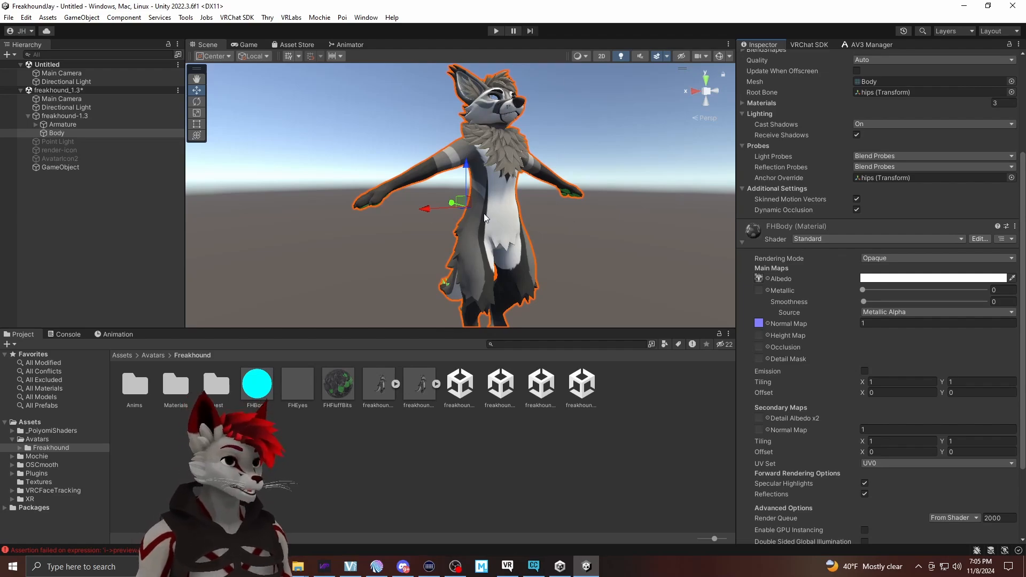
left_click(858, 237)
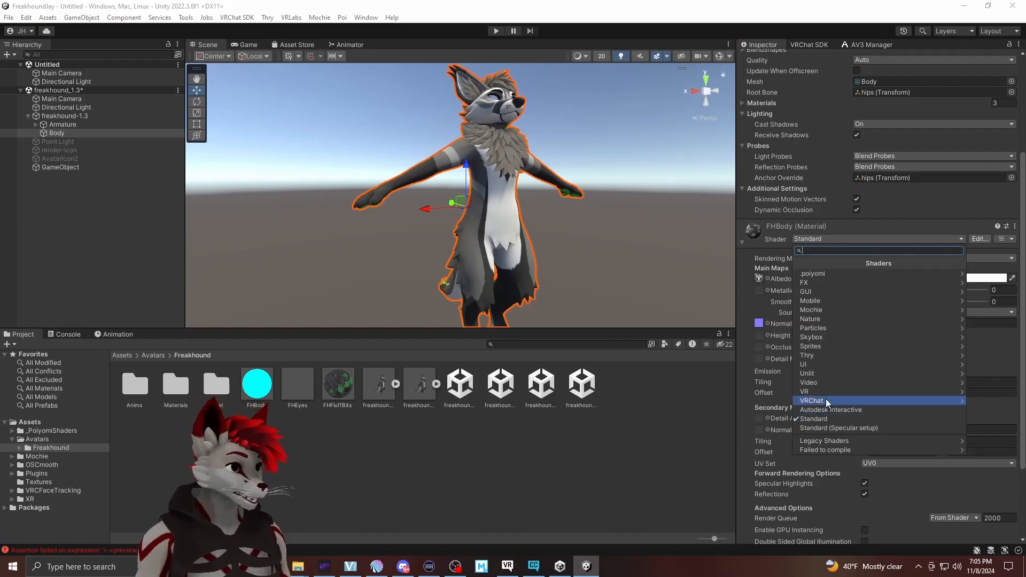
left_click(821, 311)
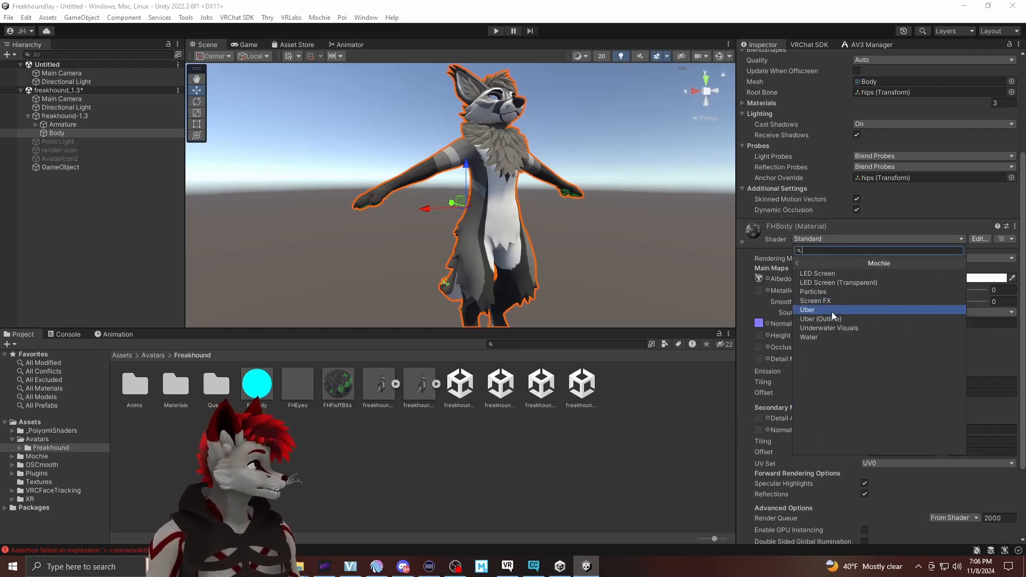
left_click(832, 313)
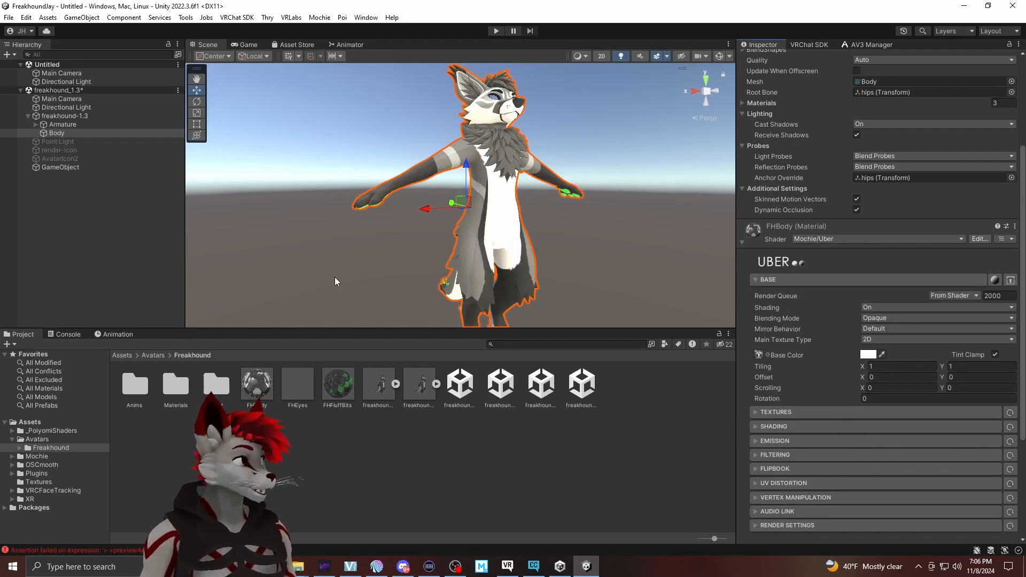
Assign the new red-and-white body texture from the Textures folder as the FHBody material's Base Color and check it on the avatar
scroll(822, 319, "down", 2)
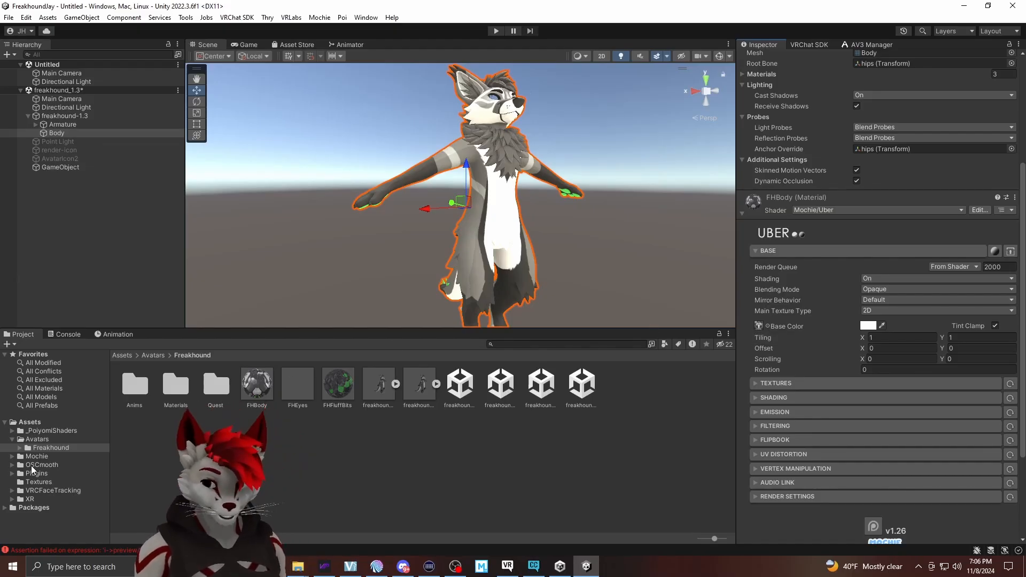
left_click(39, 483)
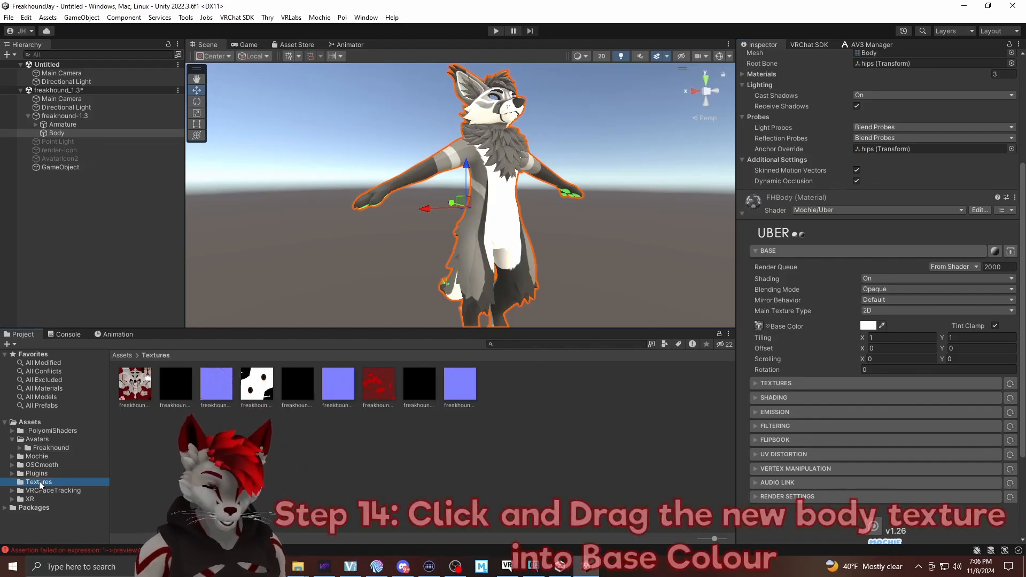
left_click(138, 399)
left_click_drag(761, 327, 759, 326)
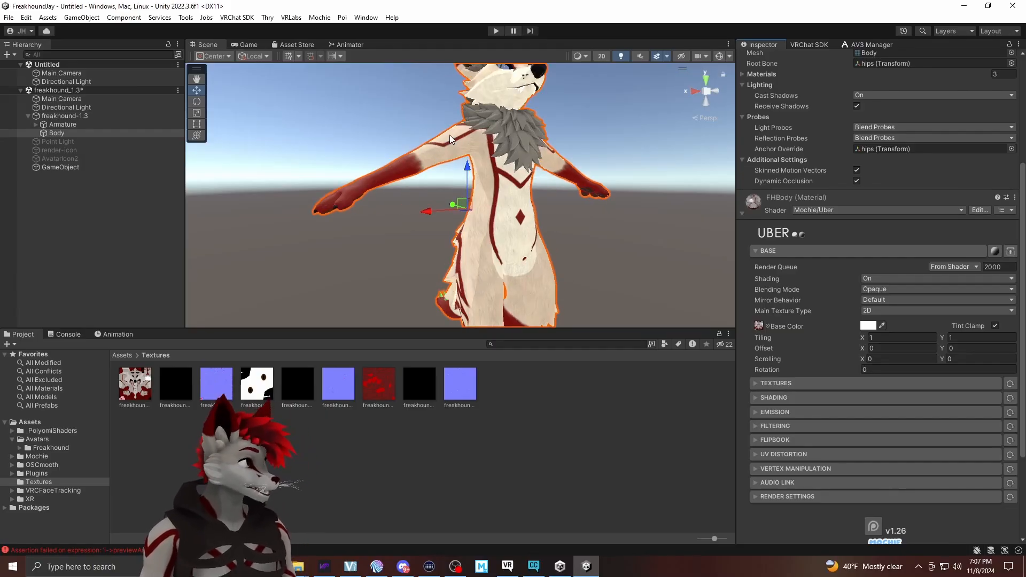
scroll(450, 134, "up", 1)
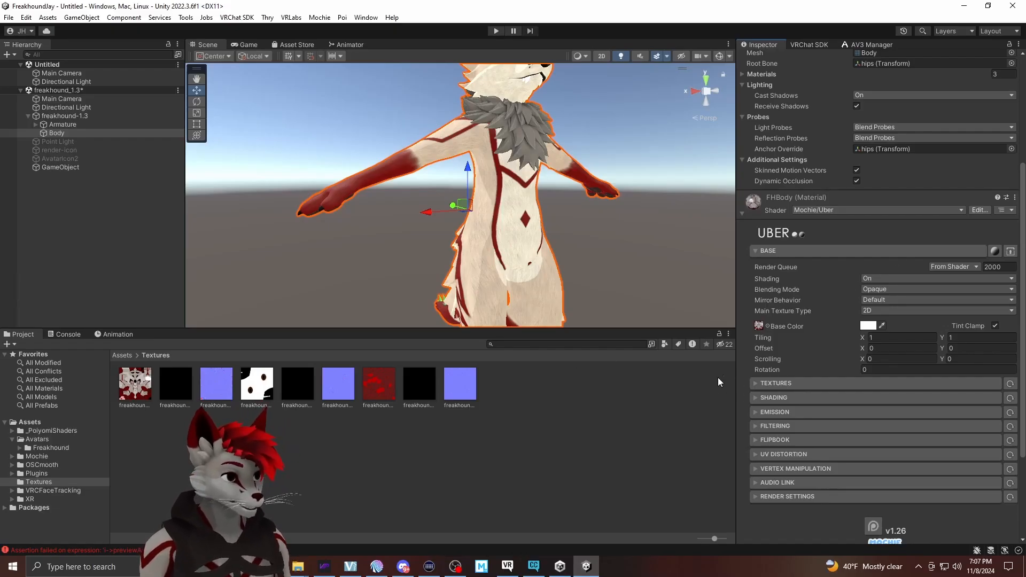
Examine the FHBody material's primary texture maps and the import settings of the normal map images in the Textures folder
left_click(765, 383)
scroll(775, 383, "down", 3)
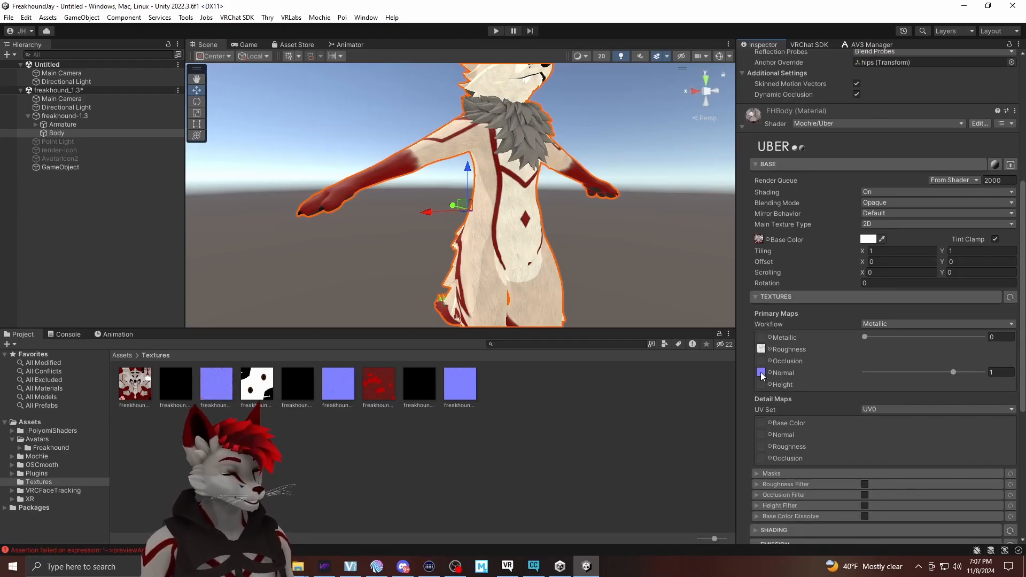
left_click(216, 384)
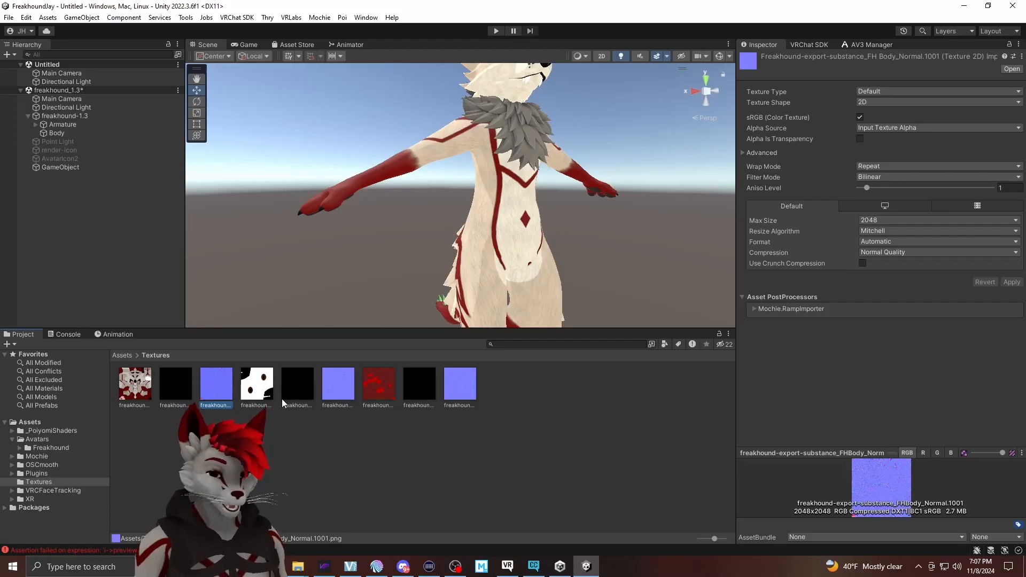
left_click(460, 383)
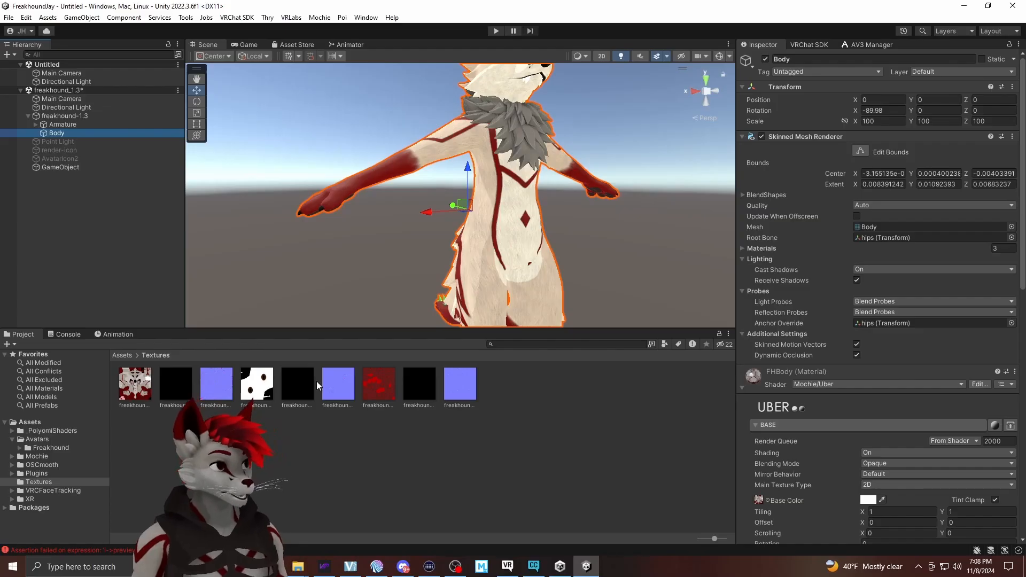
Lock the Inspector on the avatar's Body object
left_click(1012, 44)
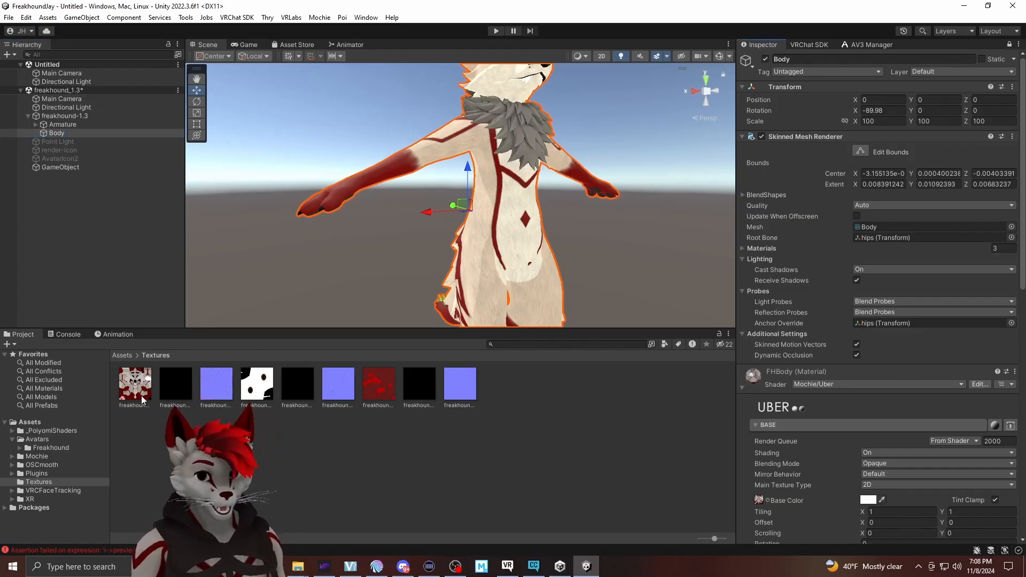
Assign the new body normal texture from the Textures folder to the FHBody material's Normal slot and mark it as a normal map
left_click(212, 380)
left_click(337, 382)
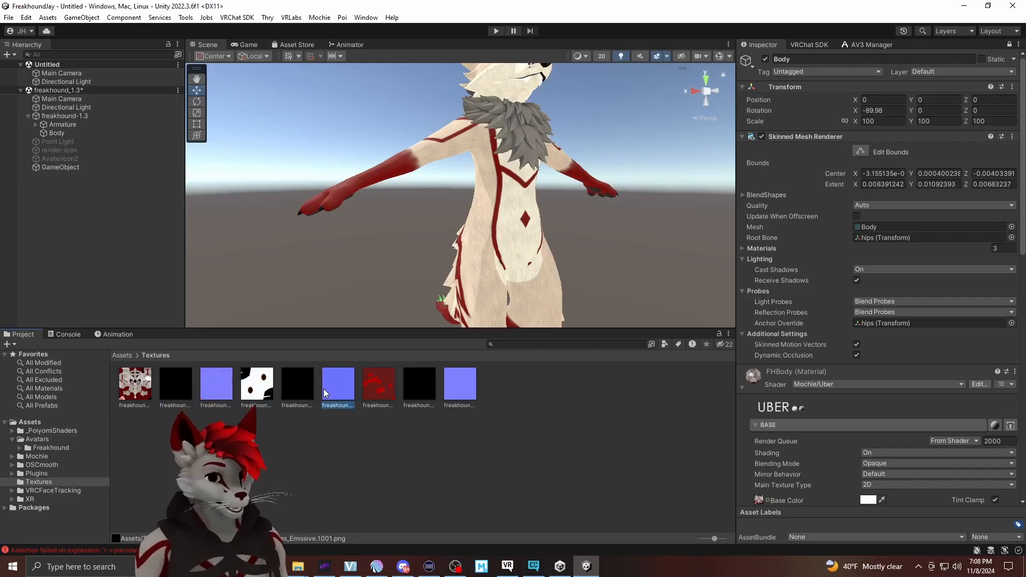
scroll(877, 321, "down", 9)
scroll(443, 191, "up", 2)
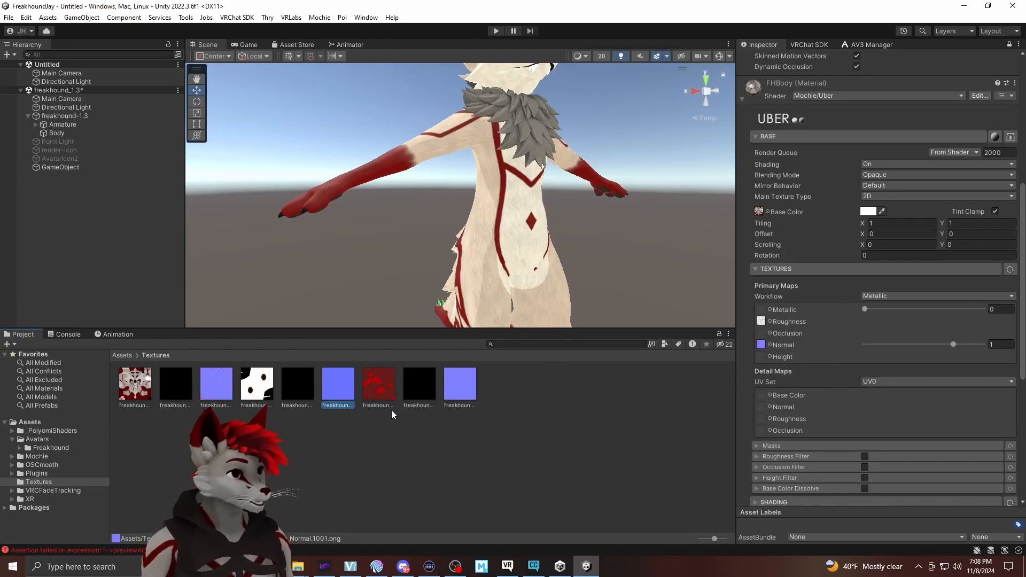
left_click(223, 394)
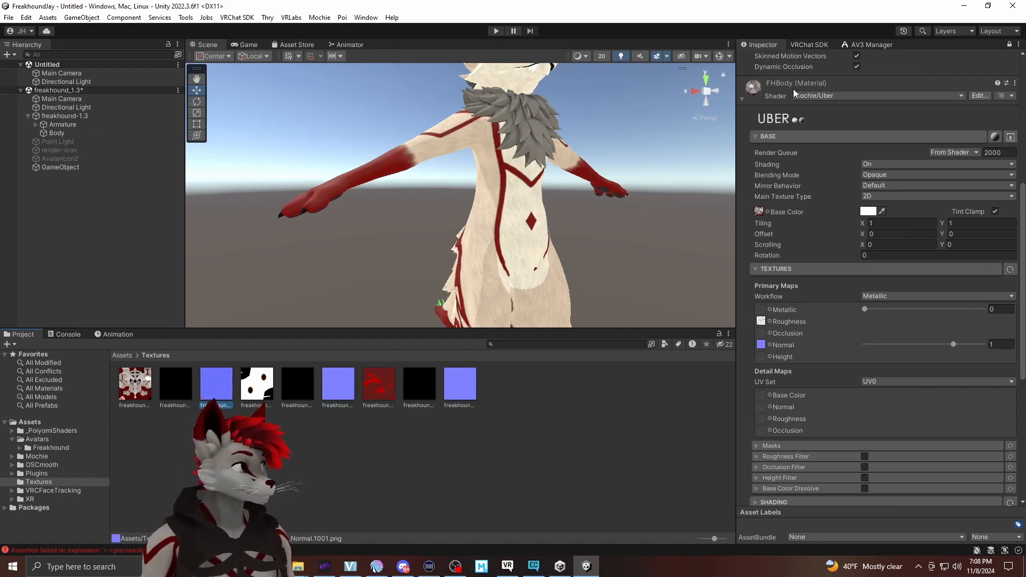
left_click_drag(712, 363, 763, 348)
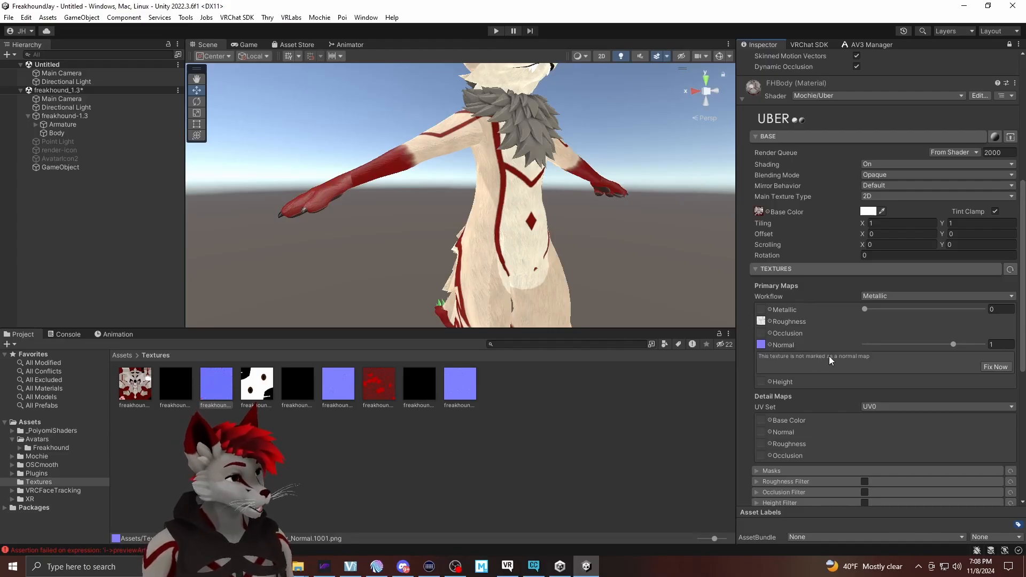
left_click(1008, 368)
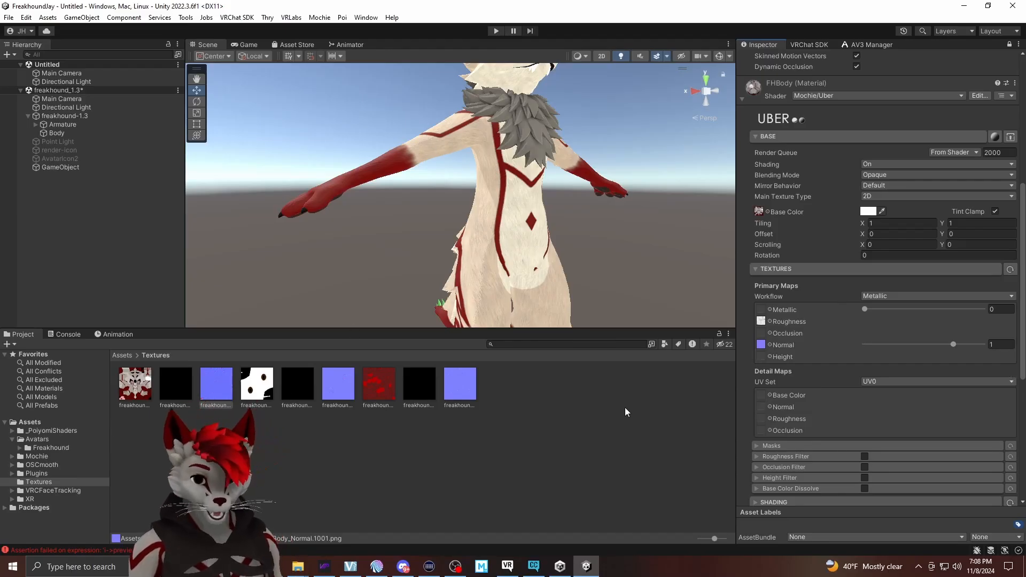
Remove the old Roughness texture from the FHBody material's primary maps
left_click(338, 383)
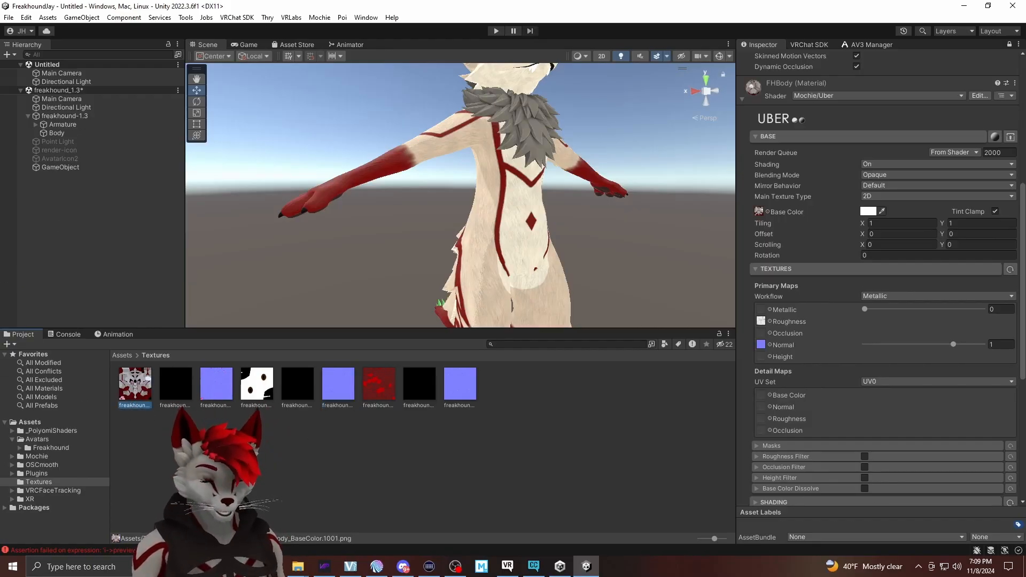
left_click(214, 382)
left_click(761, 321)
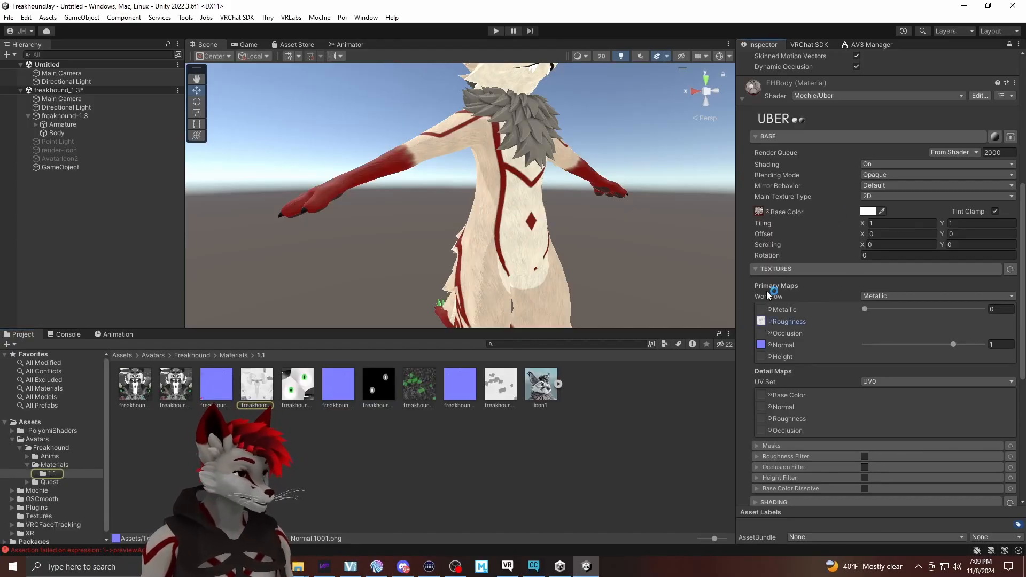
key("Delete")
left_click(56, 133)
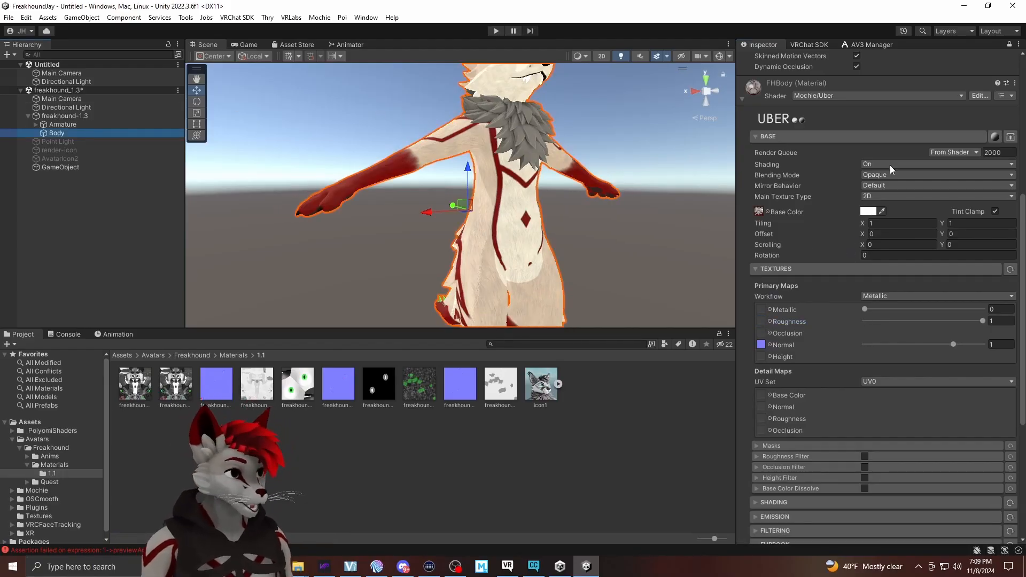
Assign the new black-and-white eye texture from the Textures folder as the FHEyes material's Base Color and check the avatar's eyes
left_click(744, 100)
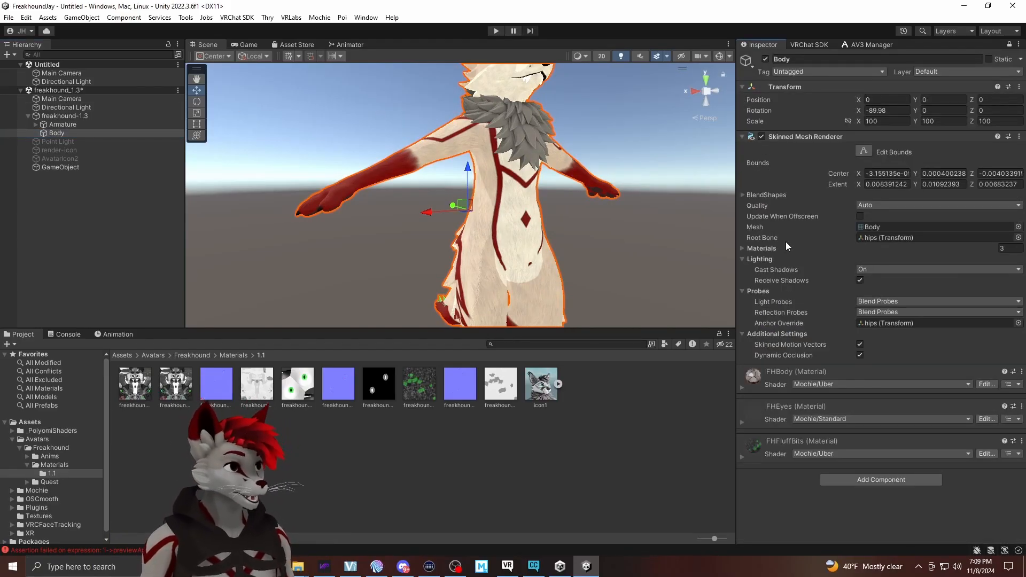
left_click(778, 443)
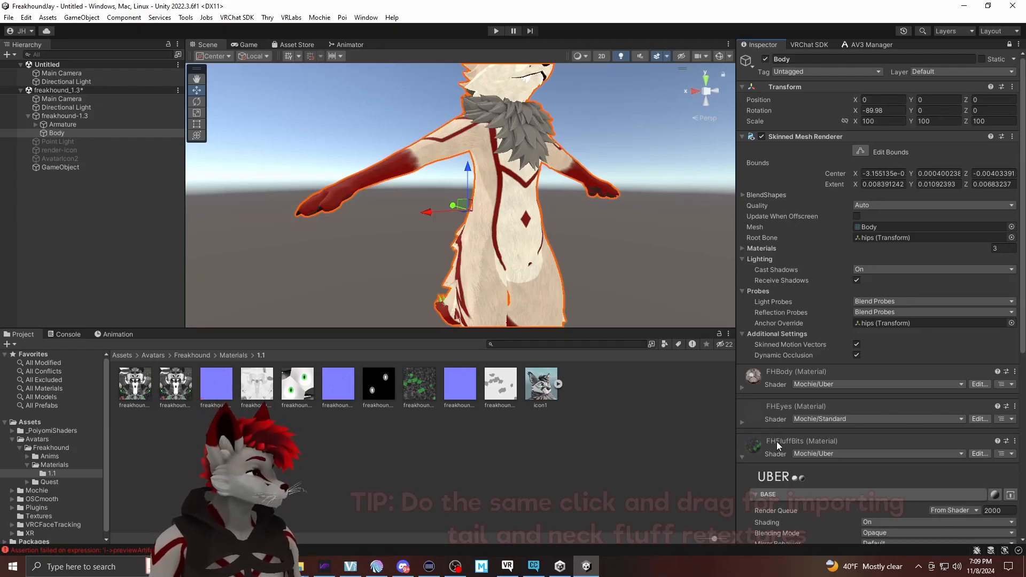
left_click(742, 456)
scroll(582, 190, "down", 3)
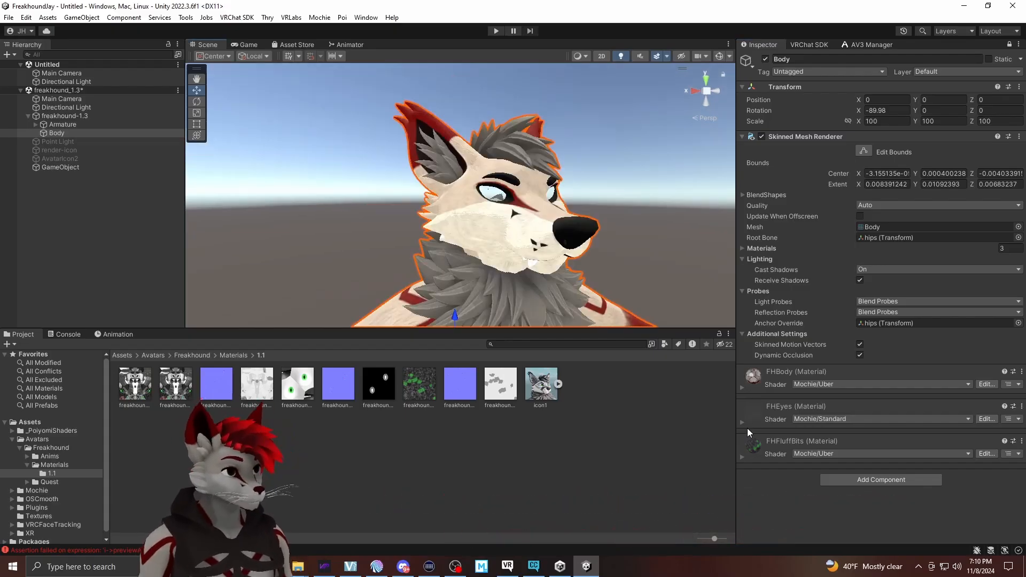
left_click(742, 422)
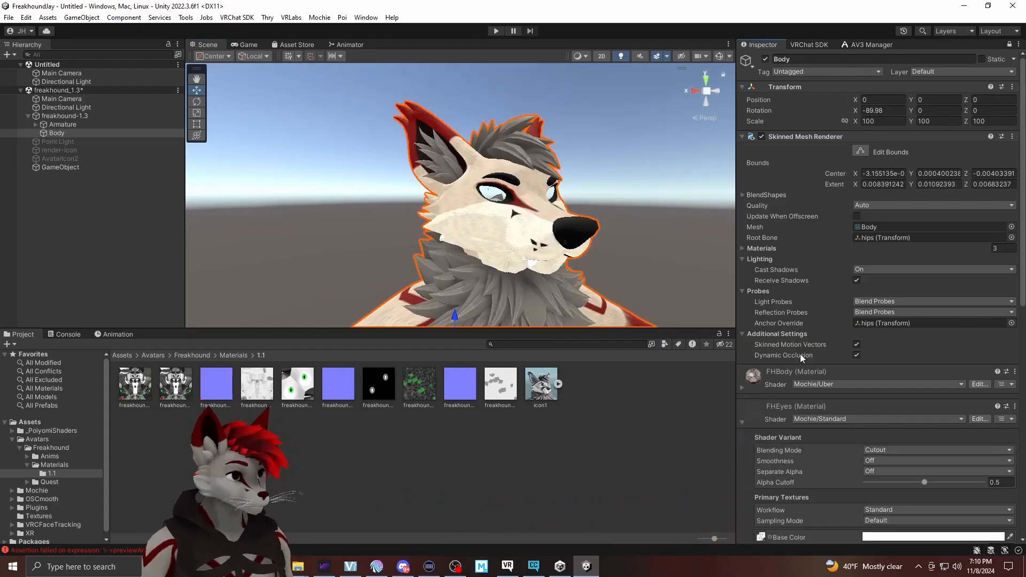
scroll(791, 350, "down", 5)
scroll(788, 339, "down", 1)
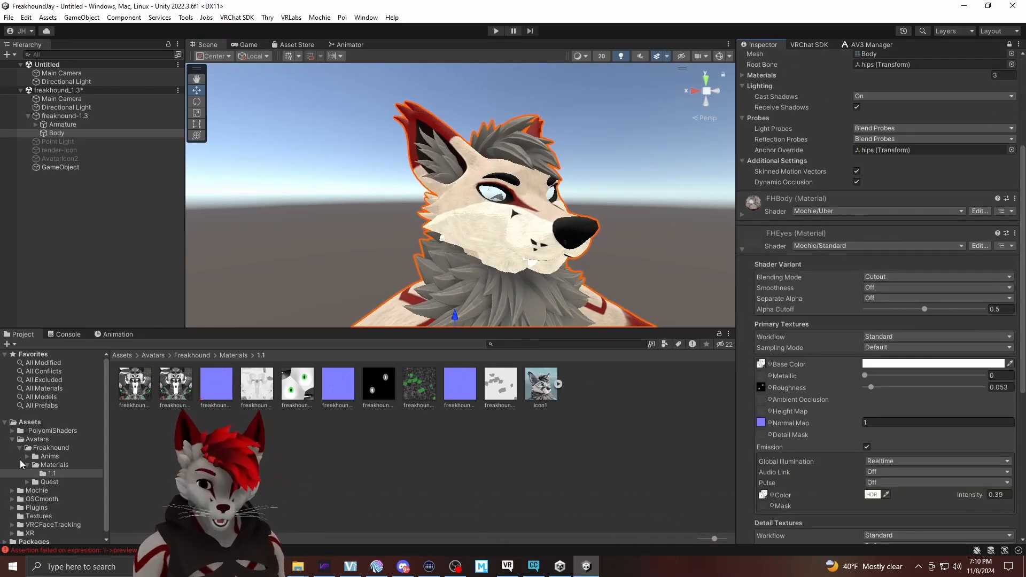
scroll(50, 500, "down", 1)
left_click(48, 512)
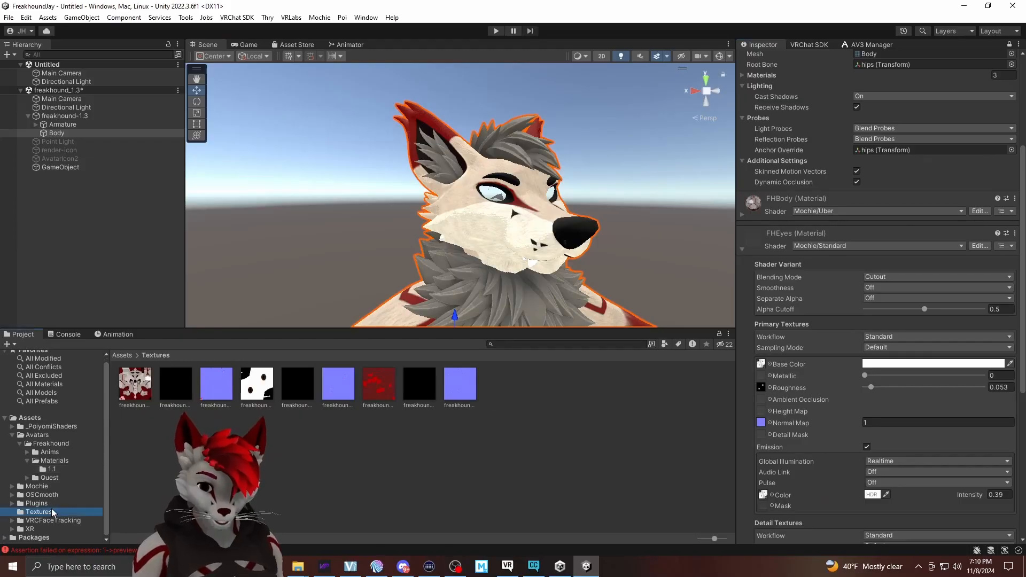
left_click_drag(257, 384, 731, 399)
left_click_drag(764, 364, 765, 364)
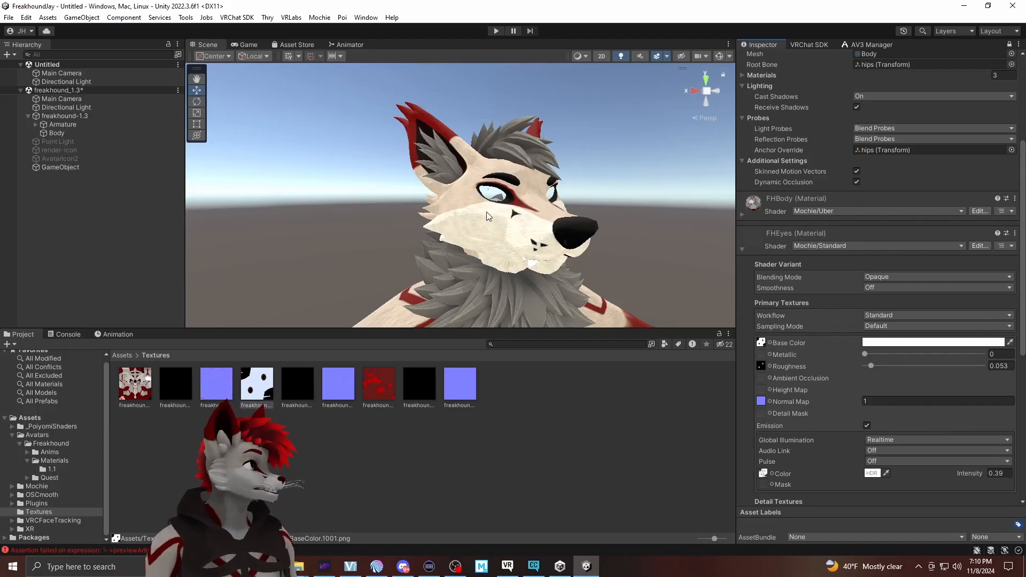
left_click_drag(494, 196, 390, 198, "alt")
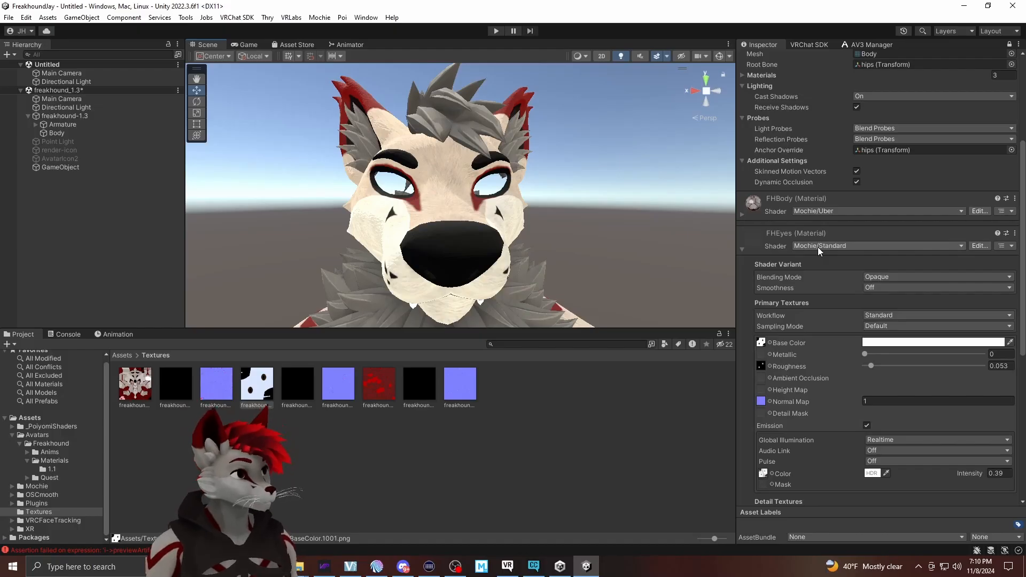
Change the FHEyes material's shader to Poiyomi Toon and check the eyes on the avatar
left_click(818, 245)
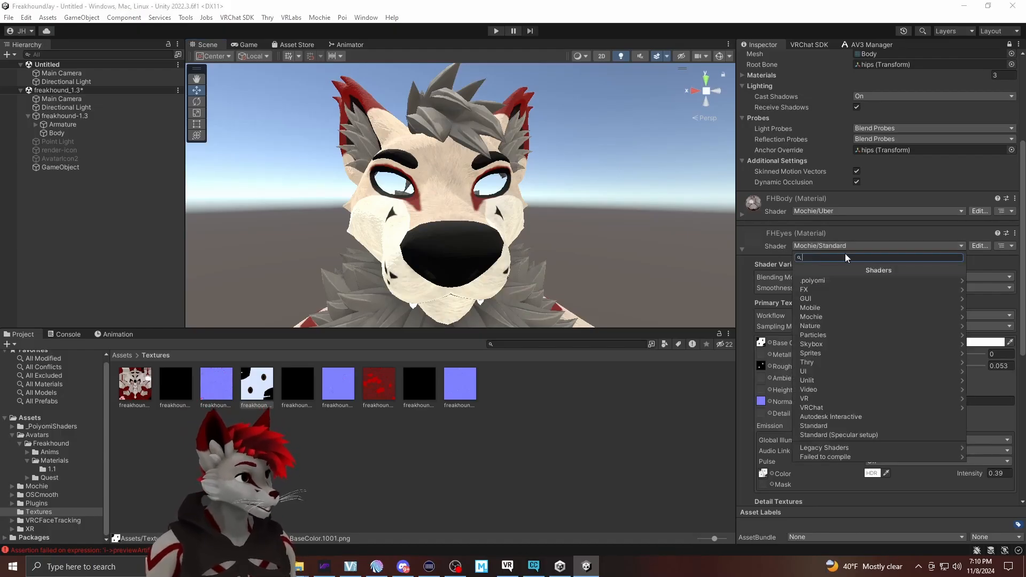
left_click(830, 281)
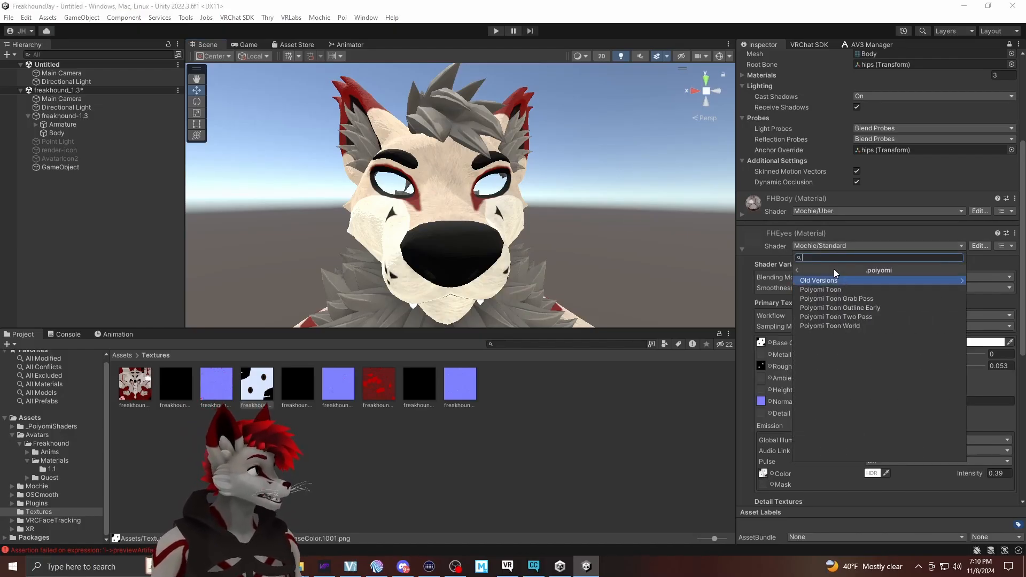
left_click(840, 292)
left_click_drag(447, 252, 456, 271, "alt")
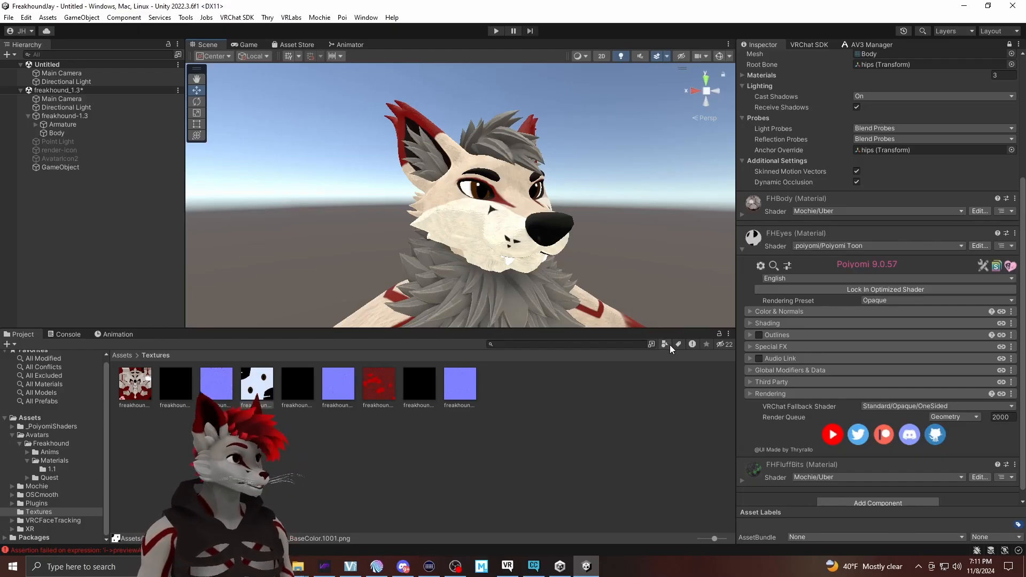
Assign the new eye normal texture as the FHEyes material's Normal Map and mark it as a normal map
left_click(749, 312)
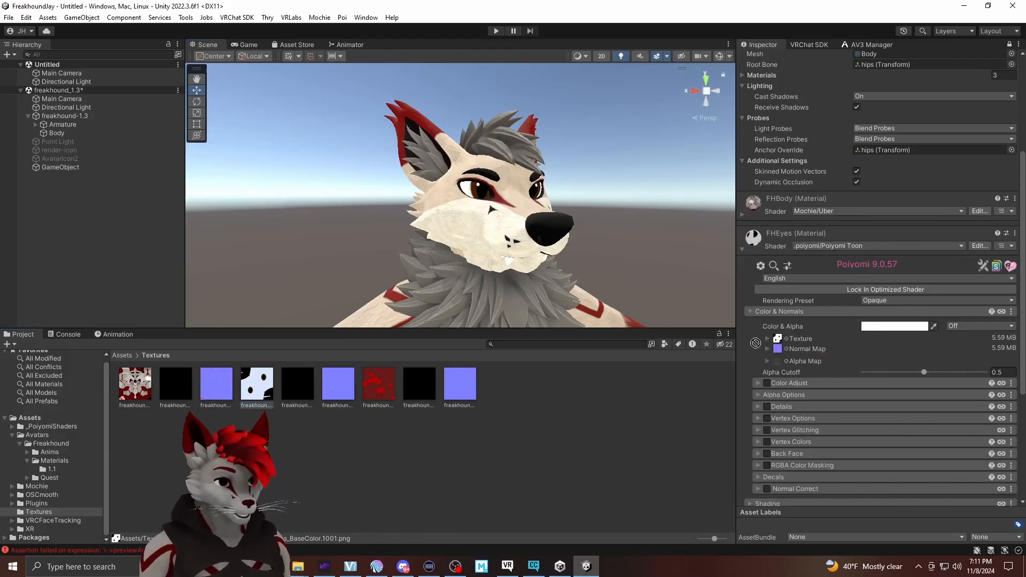
left_click(338, 384)
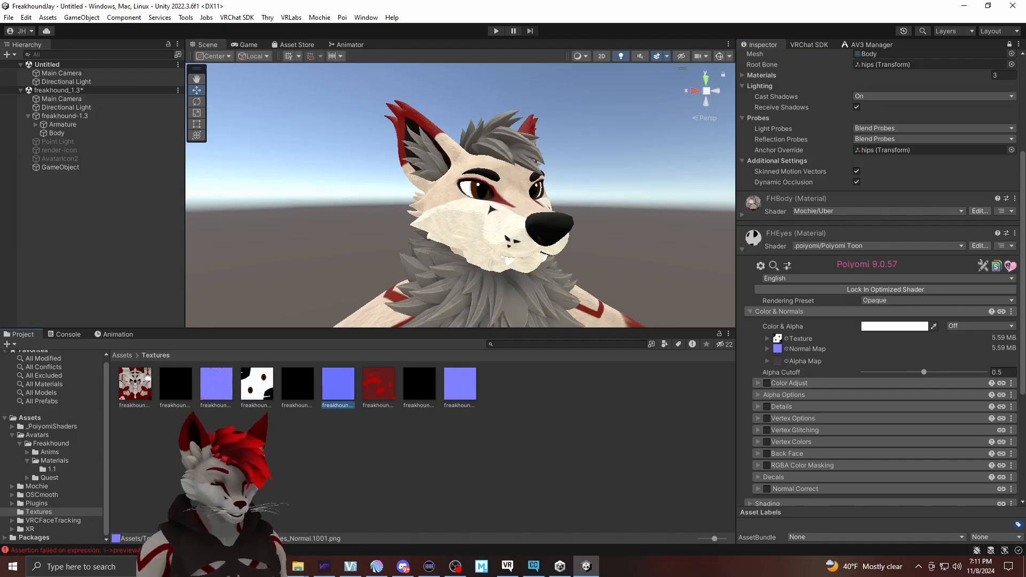
left_click_drag(349, 387, 782, 350)
left_click(994, 369)
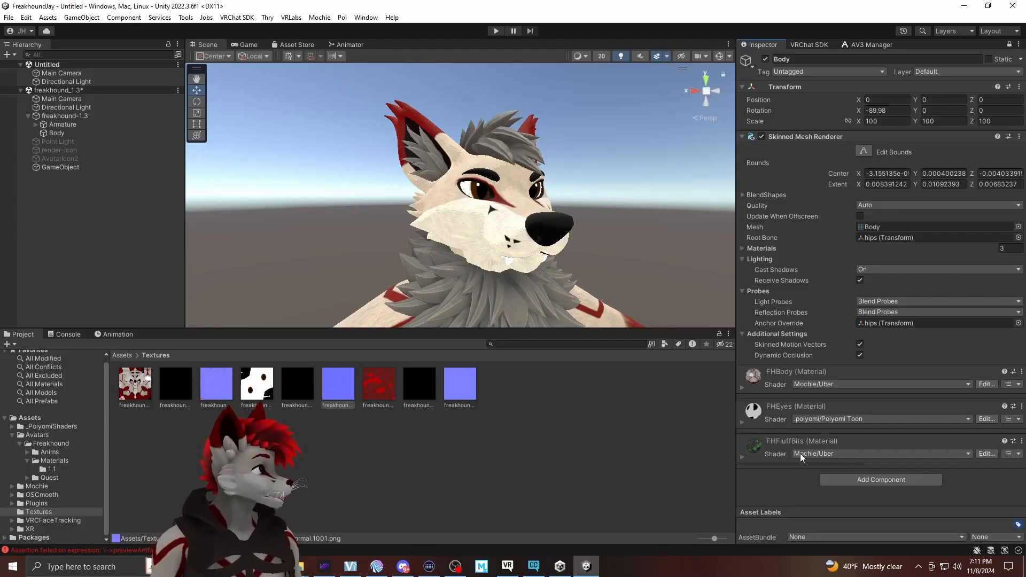
Assign the new red fluff texture from the Textures folder as the FHFluffBits material's Base Color
left_click(744, 458)
scroll(775, 412, "down", 8)
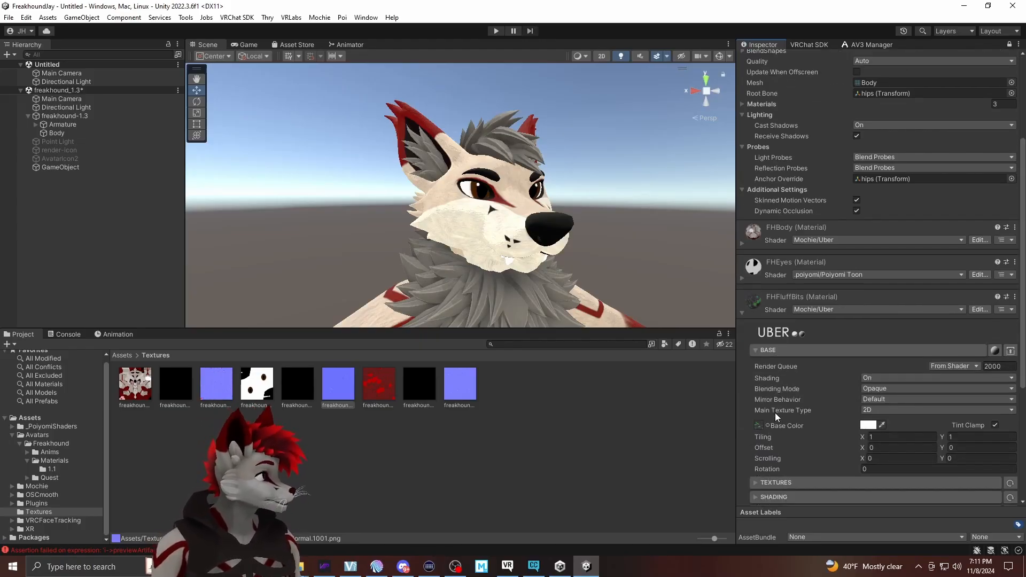
scroll(794, 394, "down", 1)
left_click_drag(376, 389, 761, 310)
Assign the new fluff normal texture to the FHFluffBits material's Normal slot and mark it as a normal map
left_click(756, 368)
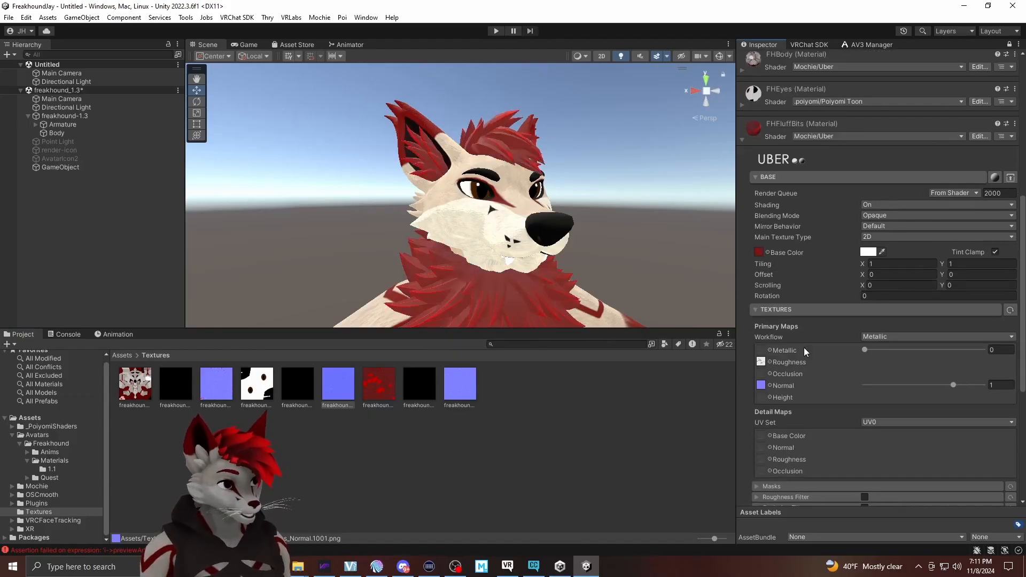
scroll(804, 347, "down", 3)
left_click_drag(460, 386, 766, 356)
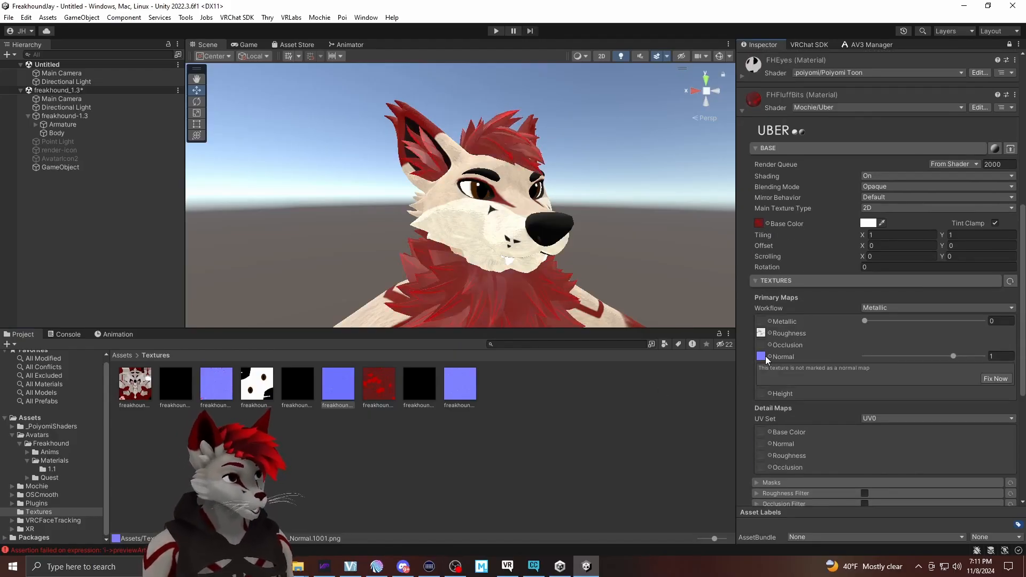
left_click(992, 379)
Remove the Roughness texture from the FHFluffBits material, set its roughness to 1, and check the whole avatar from several angles
left_click(791, 334)
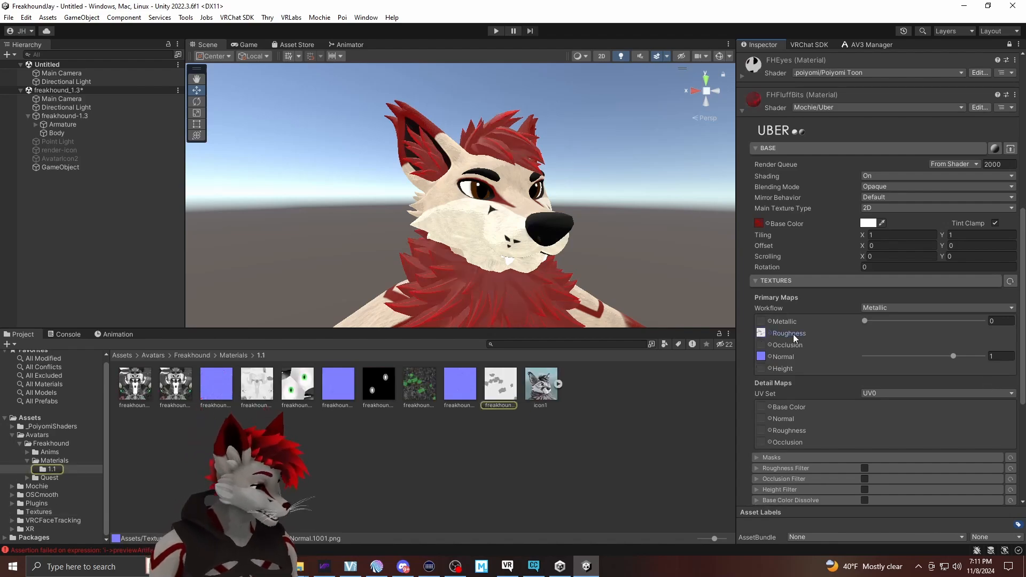
key("Delete")
left_click_drag(865, 332, 985, 332)
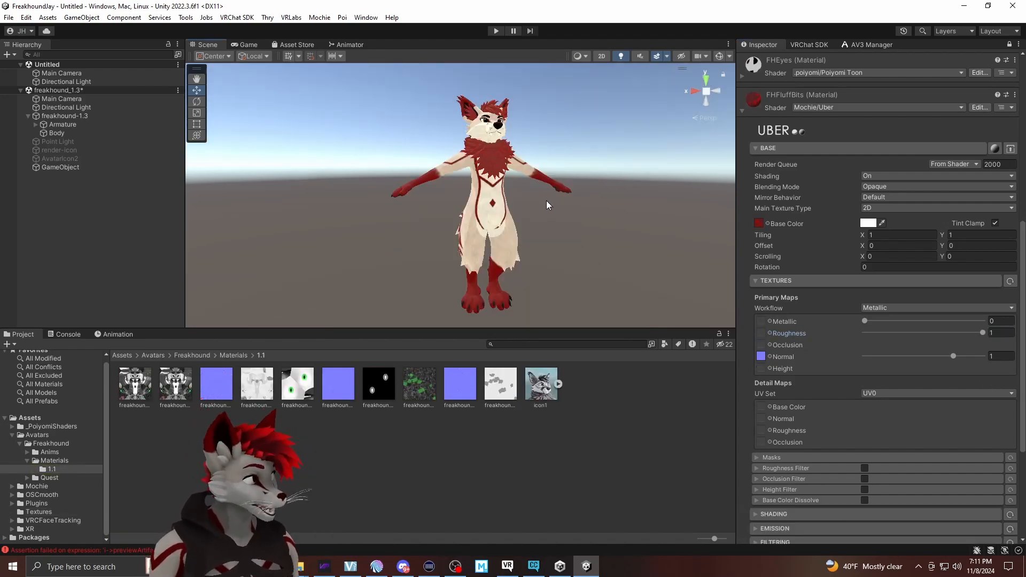
left_click_drag(547, 203, 564, 223, "alt")
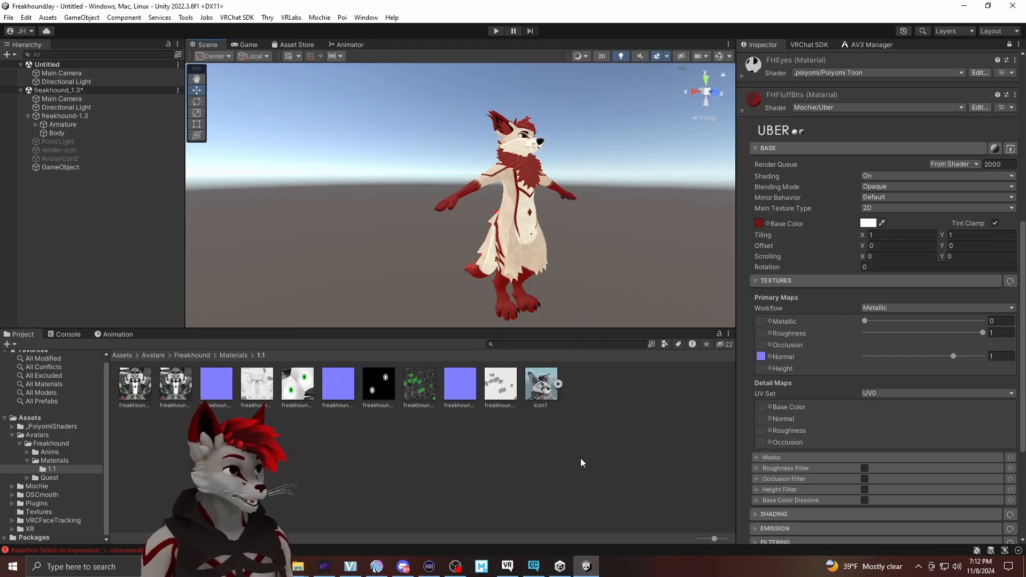
left_click_drag(525, 212, 481, 211, "alt")
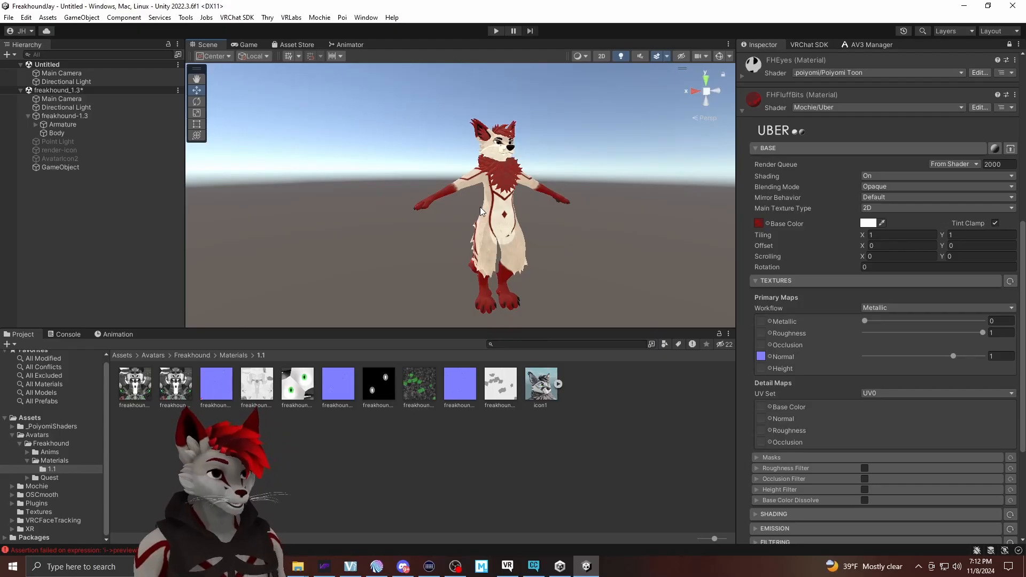
left_click_drag(436, 260, 490, 242, "alt")
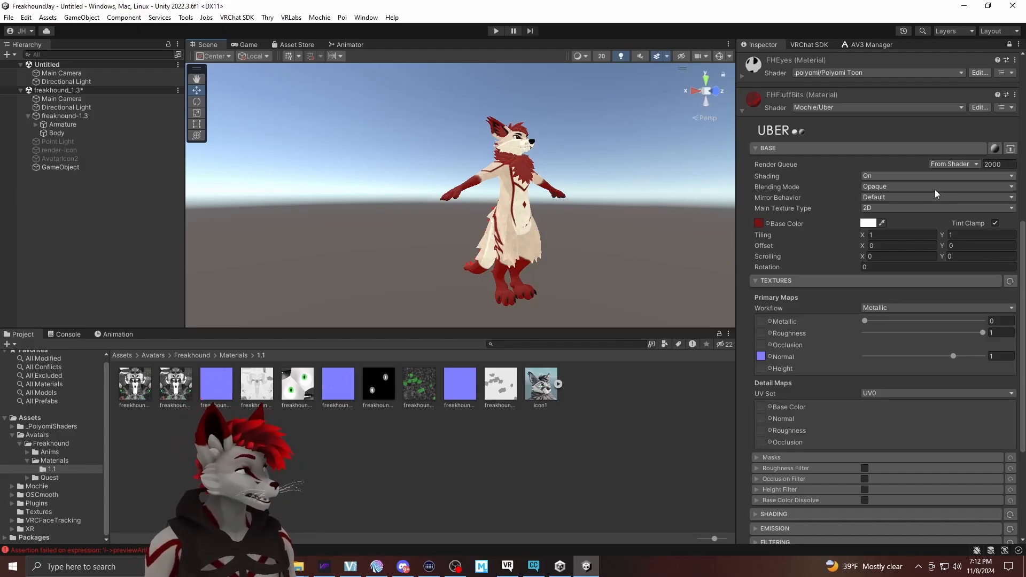
left_click_drag(589, 181, 483, 193, "alt")
left_click(476, 230)
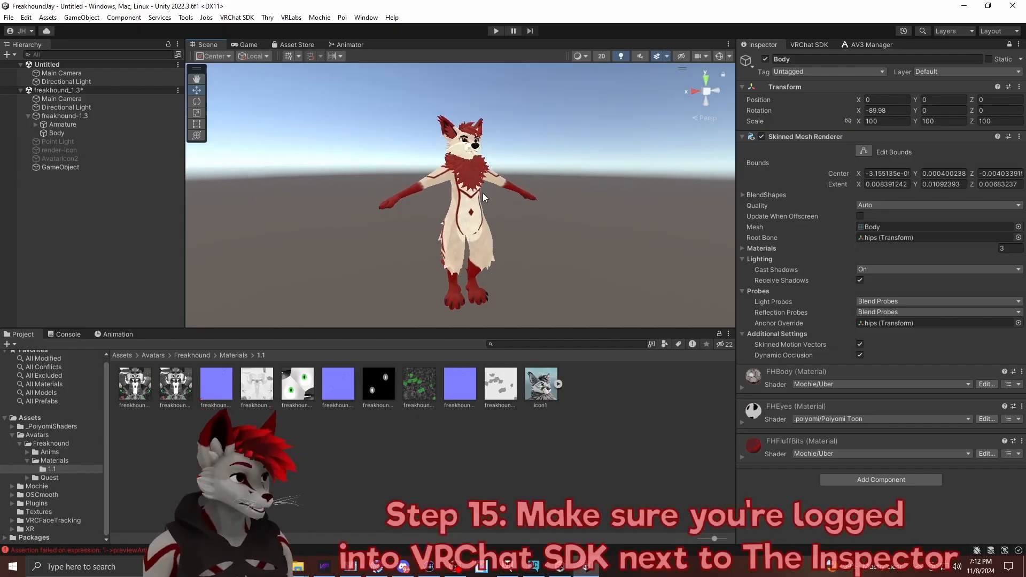
Name the avatar Freakhound Jay in the VRChat SDK builder and keep its visibility Private
left_click(801, 44)
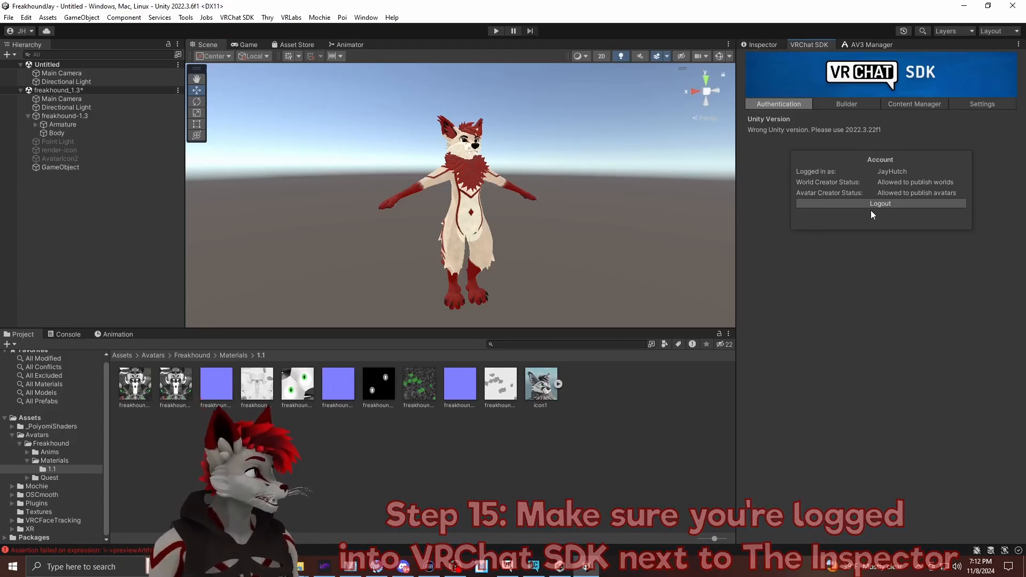
left_click(846, 103)
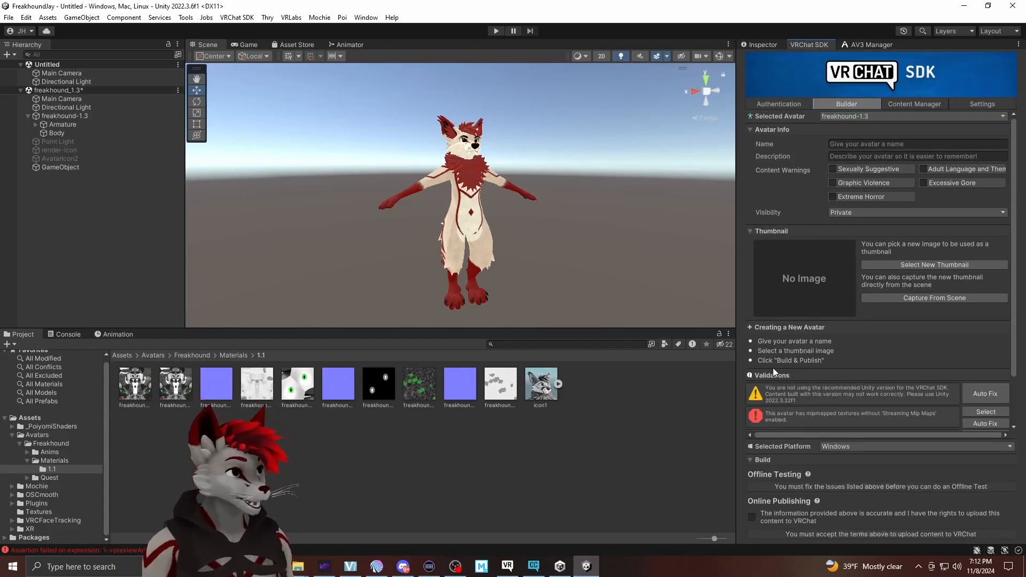
scroll(771, 365, "down", 3)
scroll(884, 380, "up", 3)
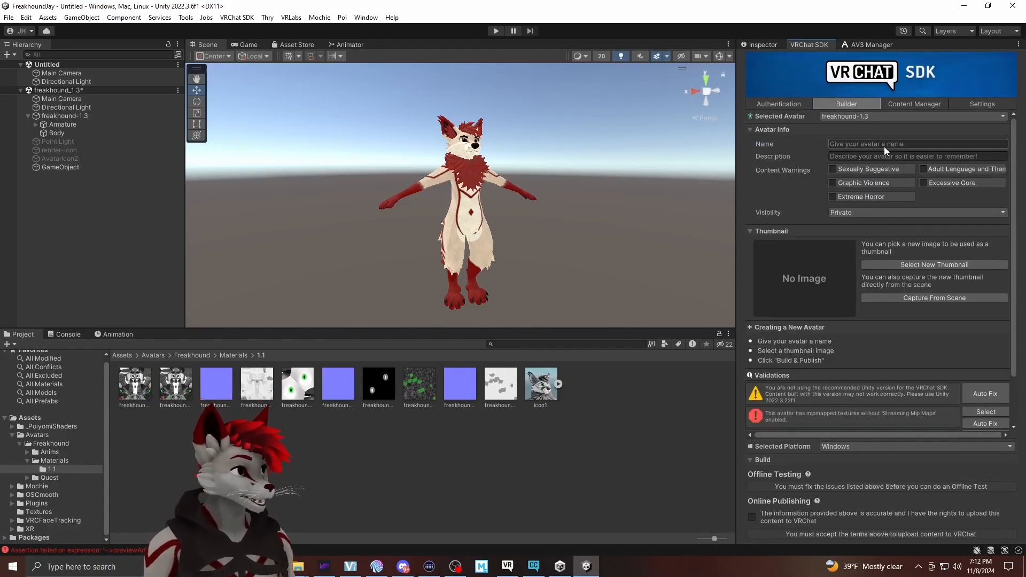
type("Freakho")
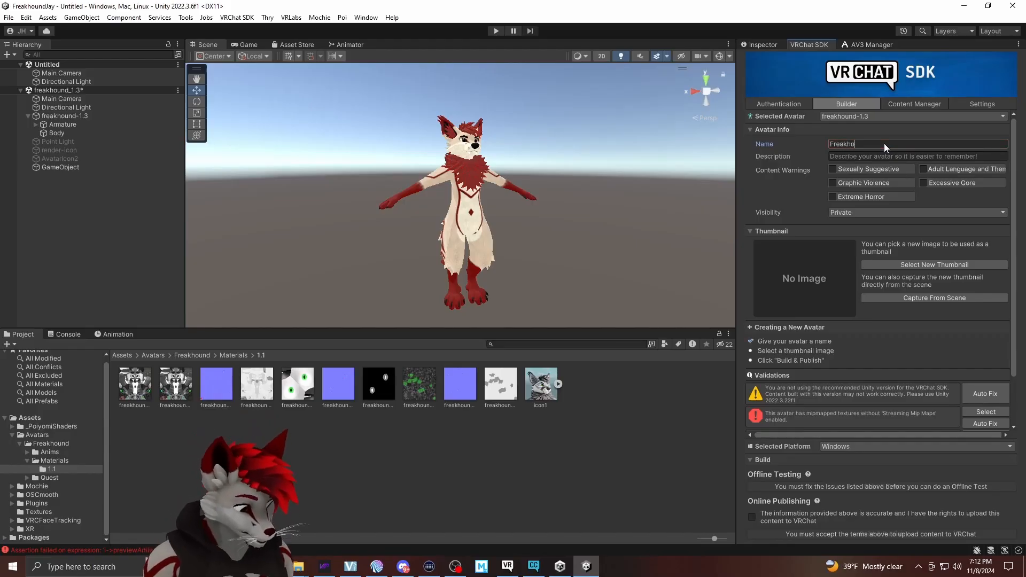
type("und Jay")
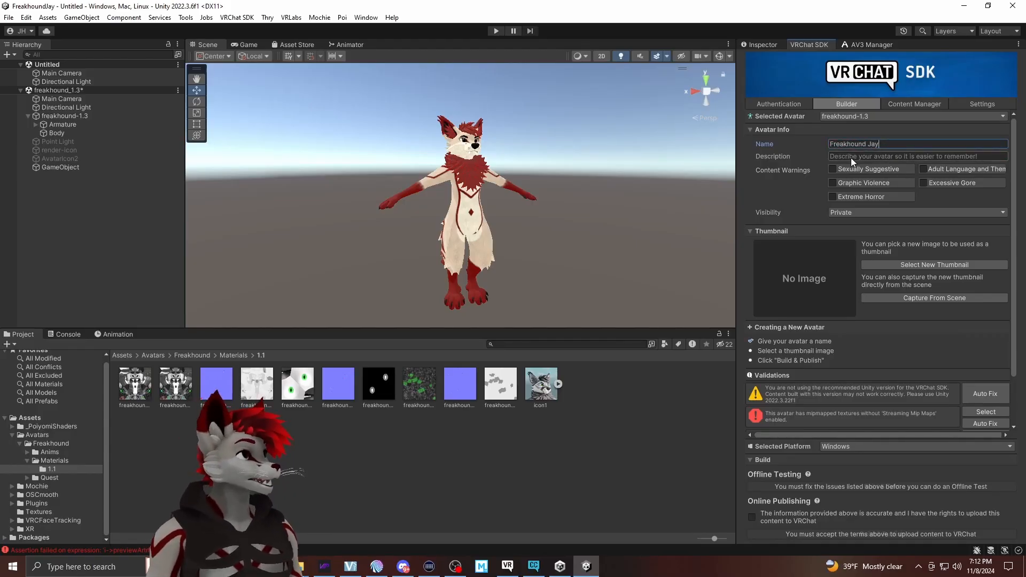
left_click(852, 156)
left_click(845, 214)
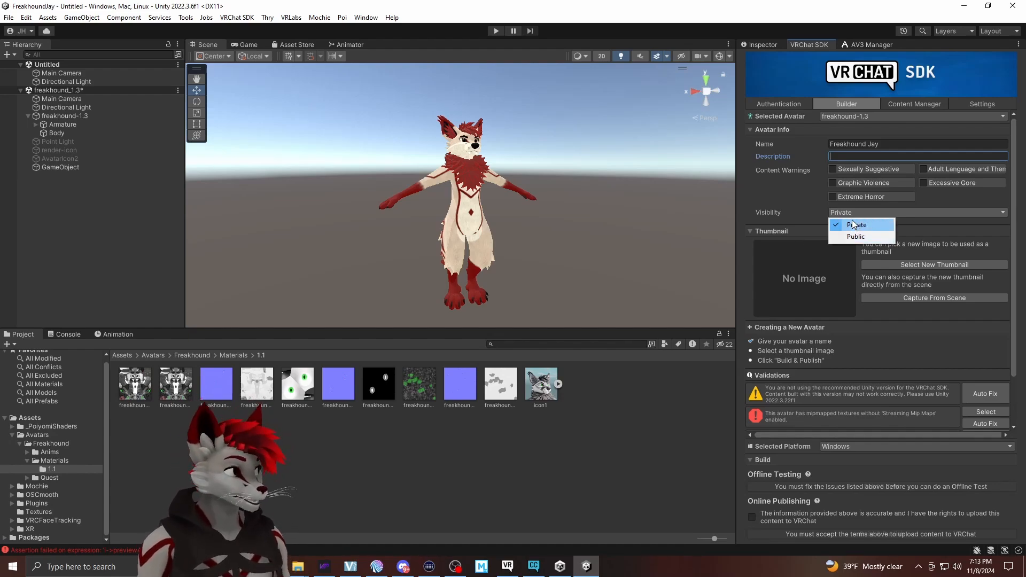
left_click(855, 225)
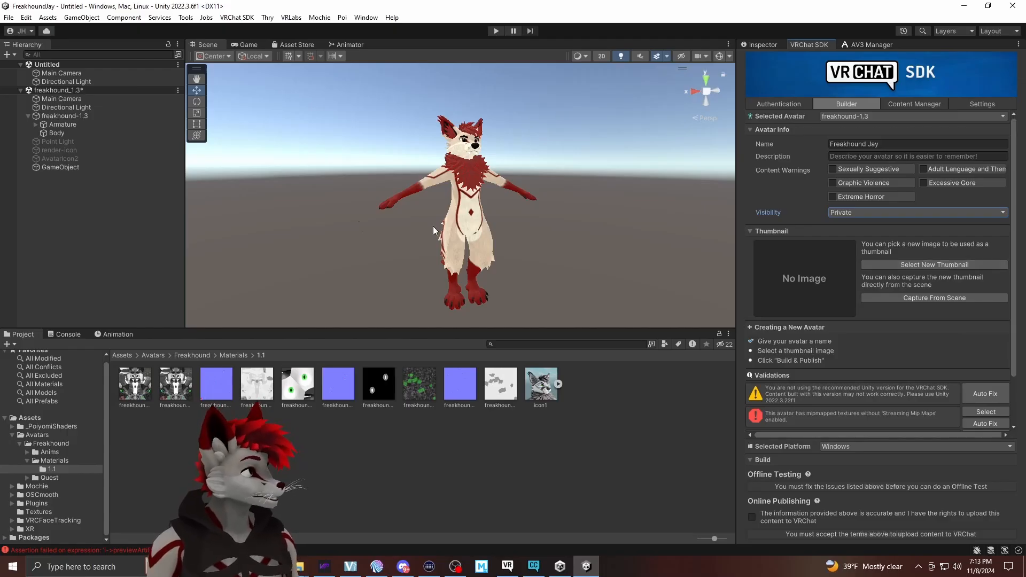
Capture a close-up of the avatar's head from the scene as its thumbnail
left_click(935, 298)
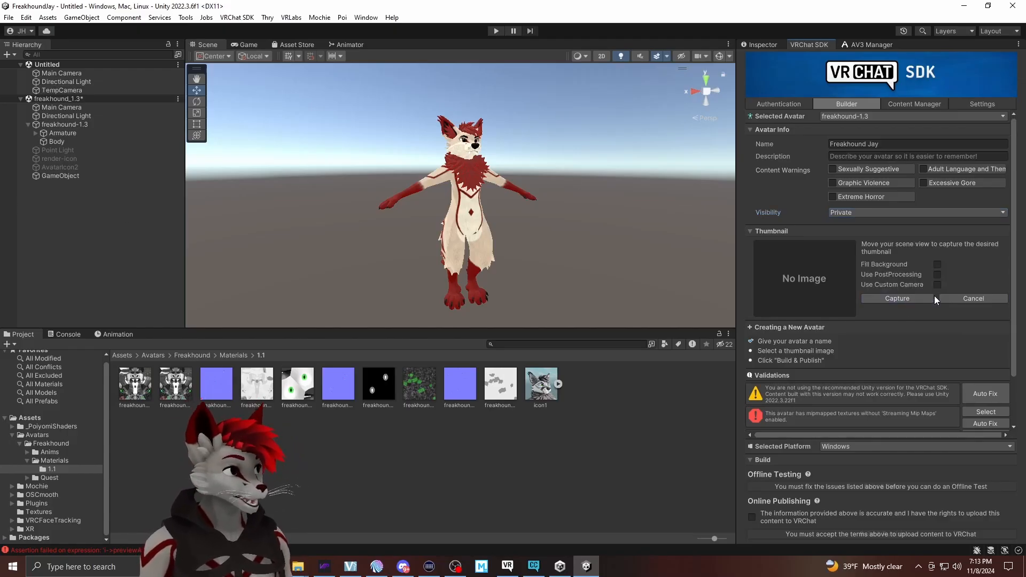
scroll(460, 206, "up", 5)
scroll(496, 203, "up", 8)
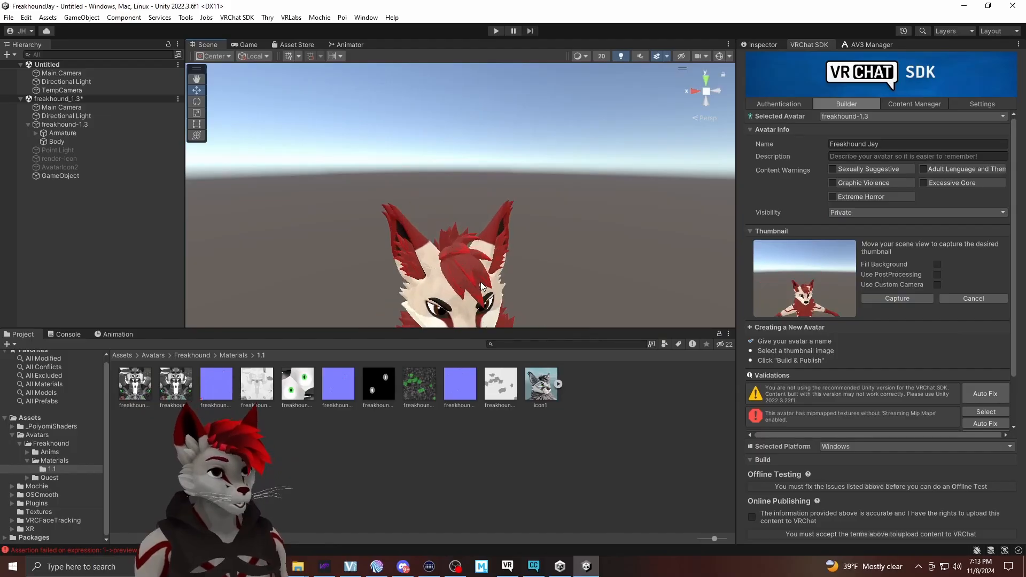
middle_click_drag(508, 197, 438, 270)
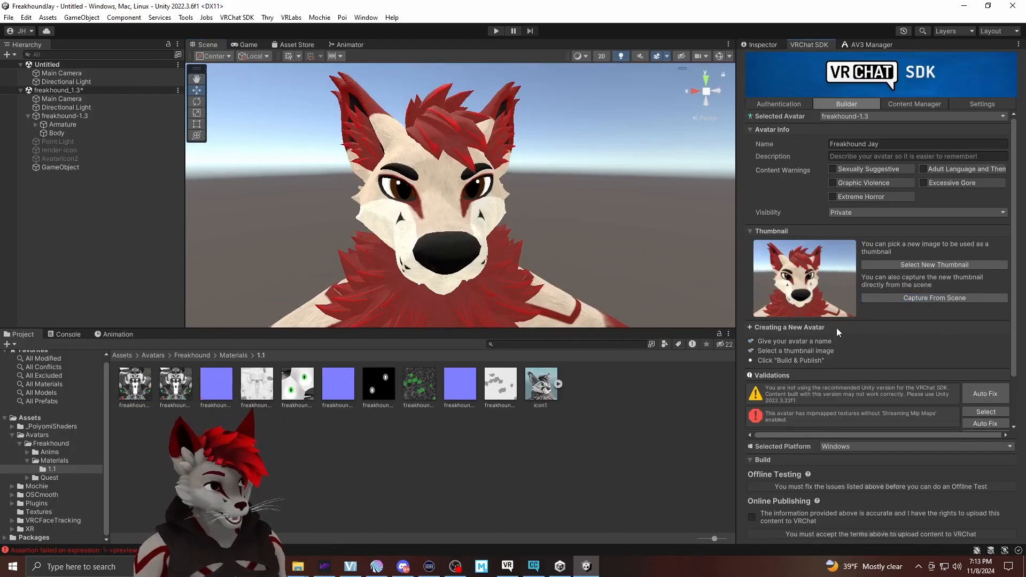
Auto-fix the validation error about mipmapped textures without Streaming Mip Maps
scroll(844, 334, "down", 3)
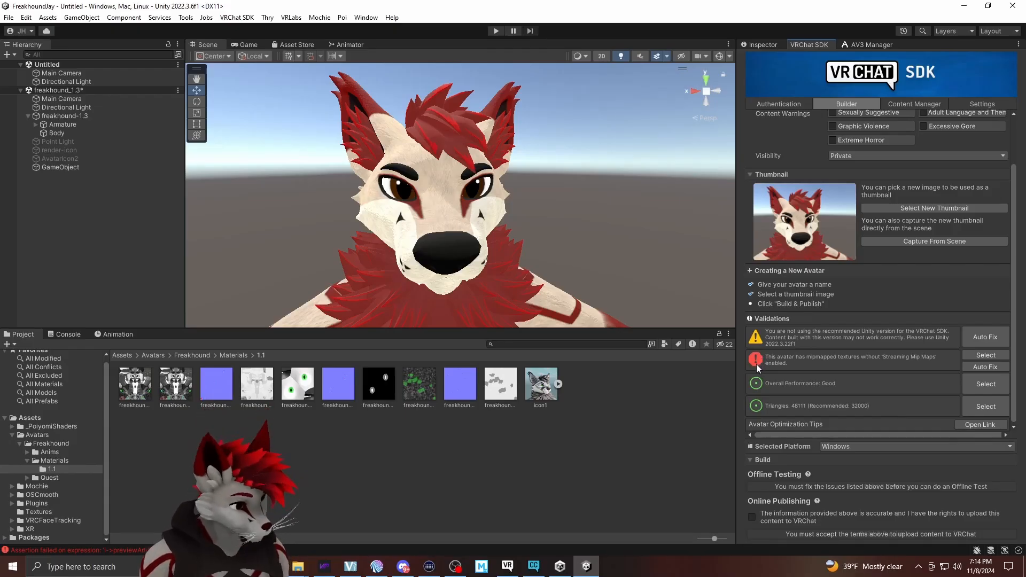
left_click(973, 368)
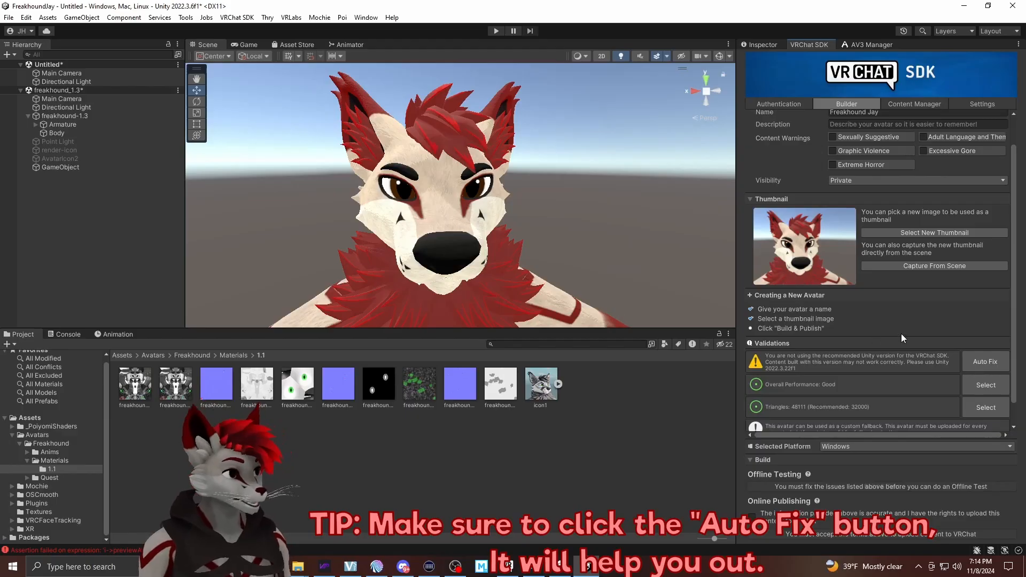
Accept the content rights statement, then build and publish the avatar for Windows, allowing the unlocked material to be locked
scroll(900, 333, "down", 1)
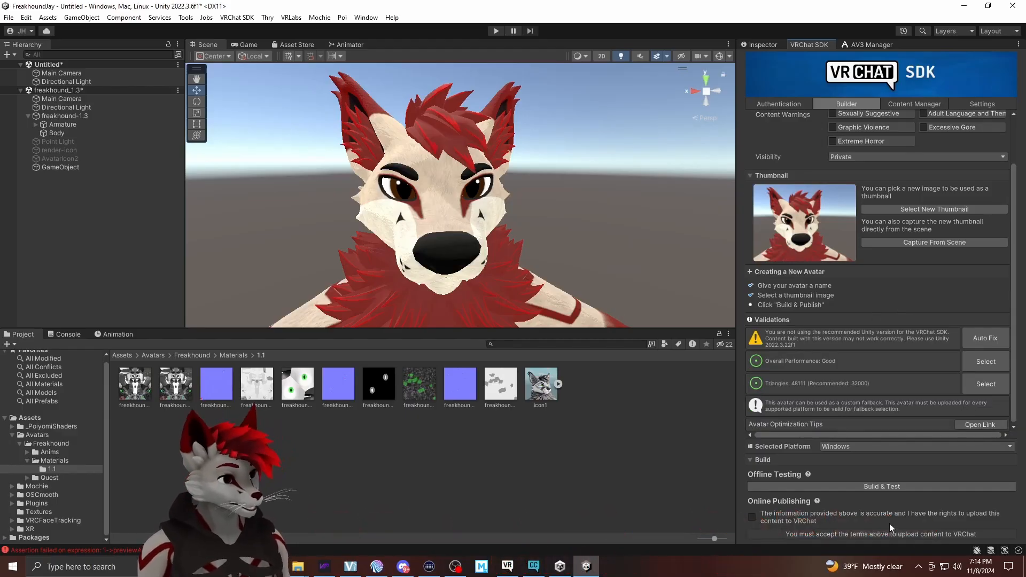
left_click(752, 517)
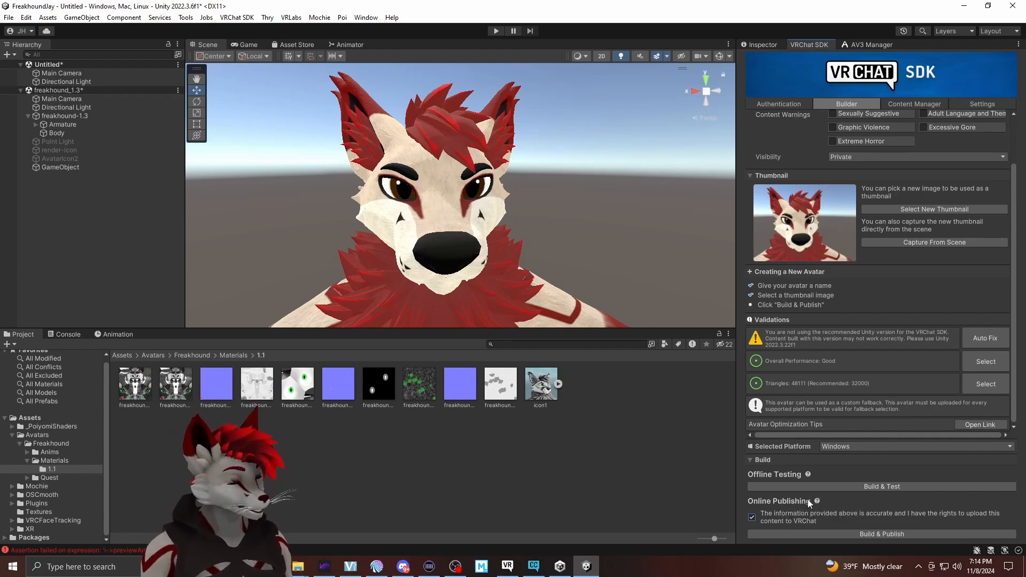
left_click(919, 536)
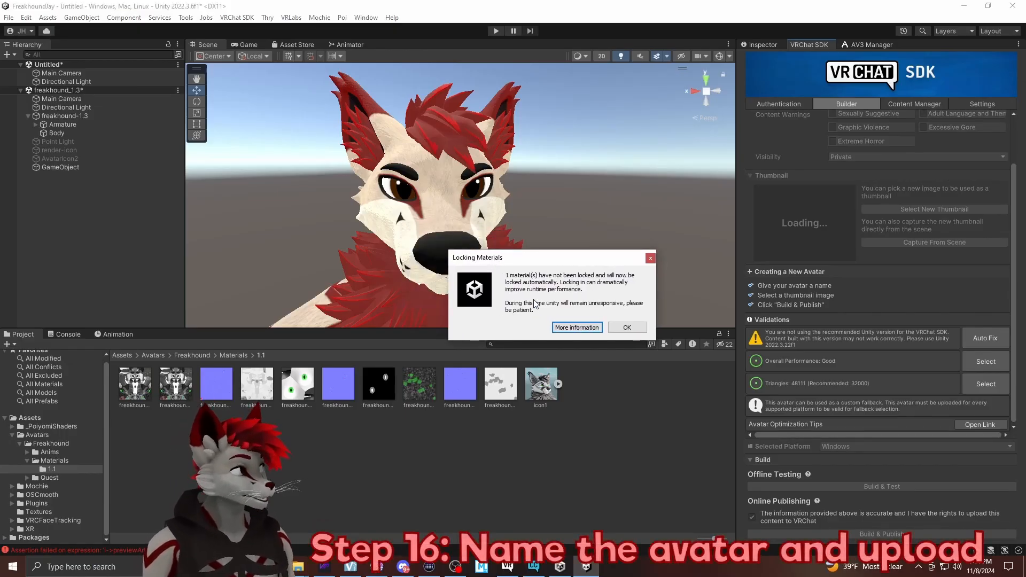
left_click(634, 329)
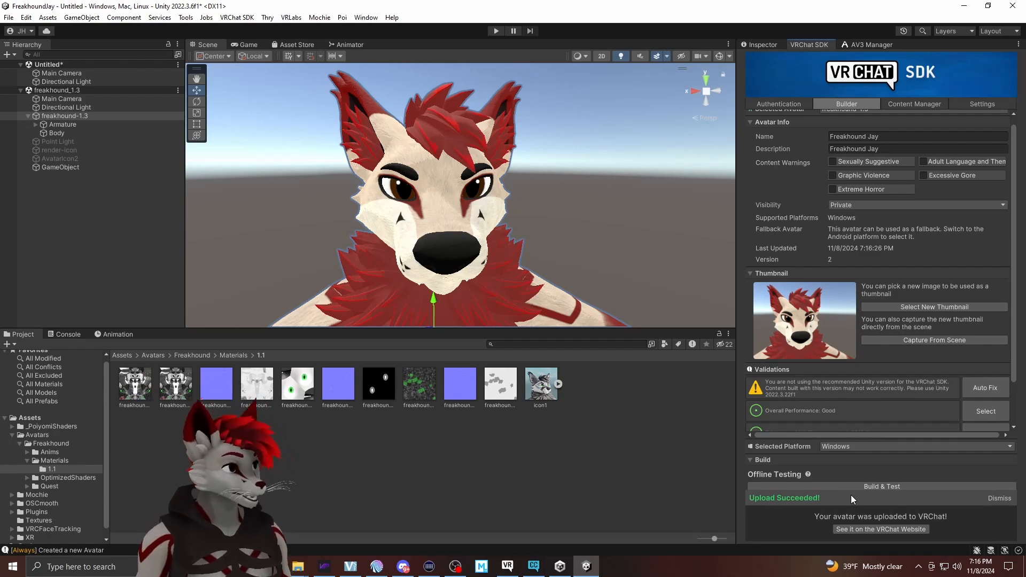
Check the new avatar among the account's uploaded avatars and examine the Blueprint ID on the freakhound-1.3 object
left_click(915, 104)
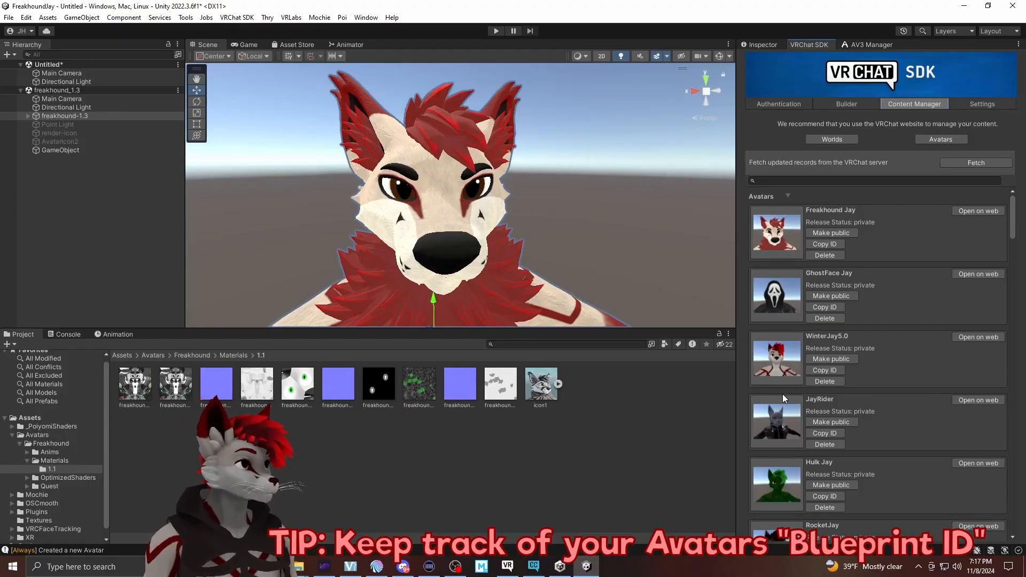
left_click(69, 115)
left_click(762, 44)
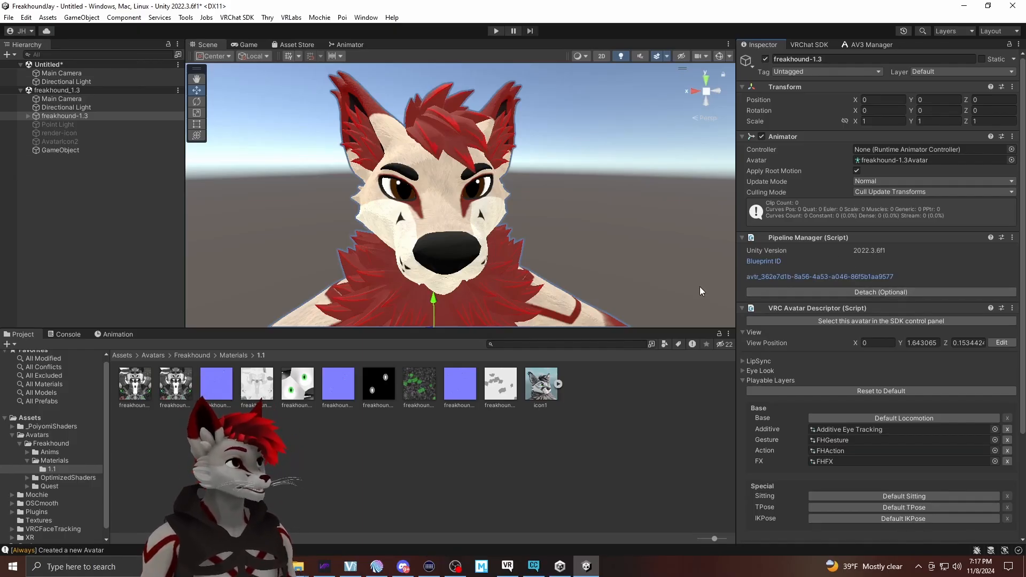
left_click(809, 45)
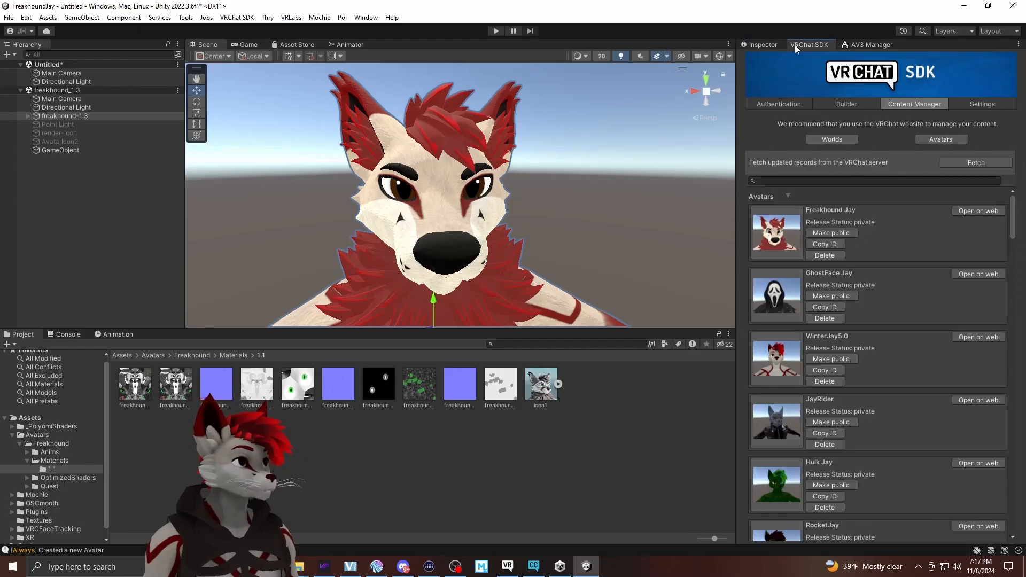
left_click(842, 109)
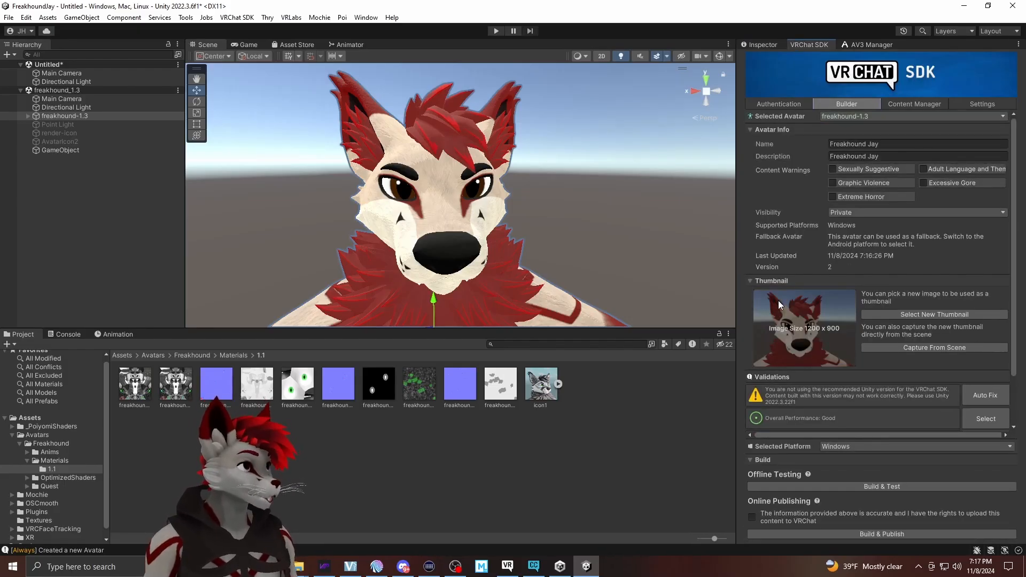
left_click(763, 45)
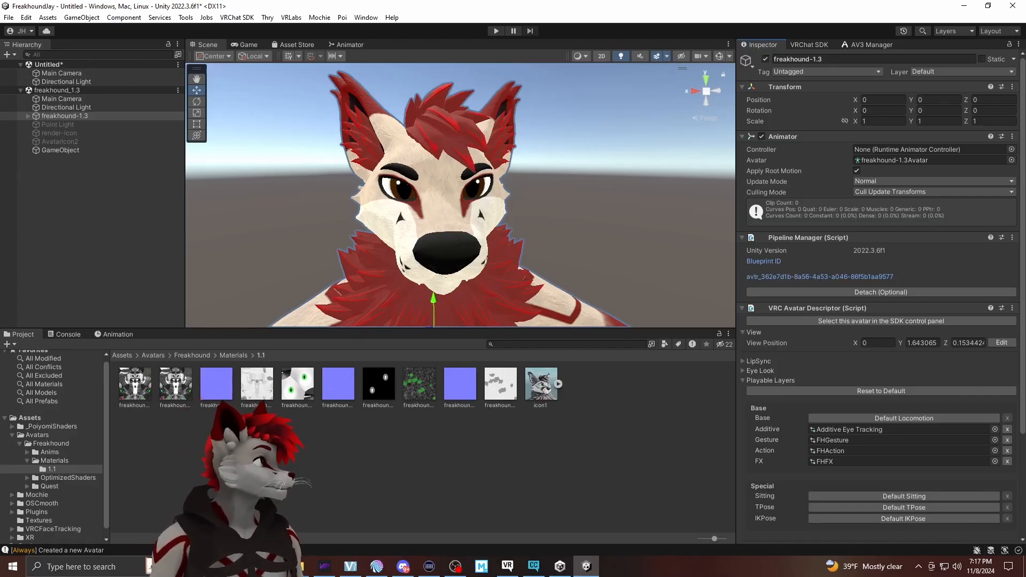
left_click_drag(881, 274, 739, 278)
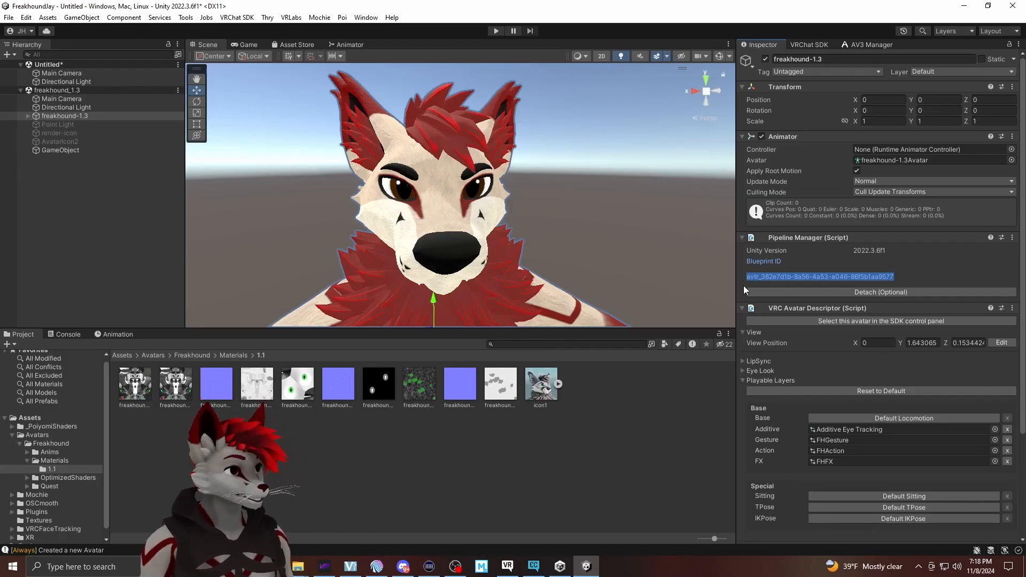
left_click(810, 45)
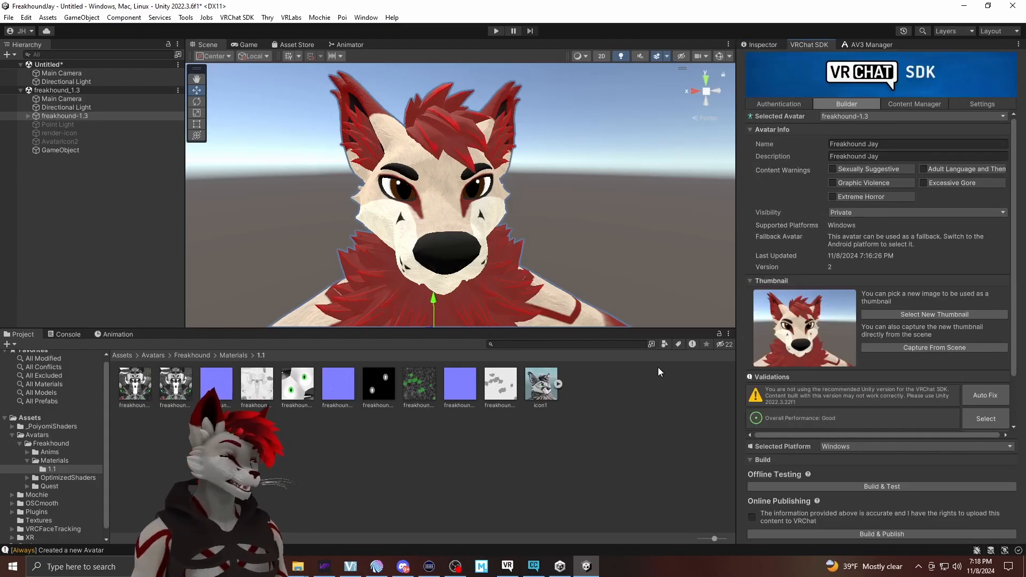